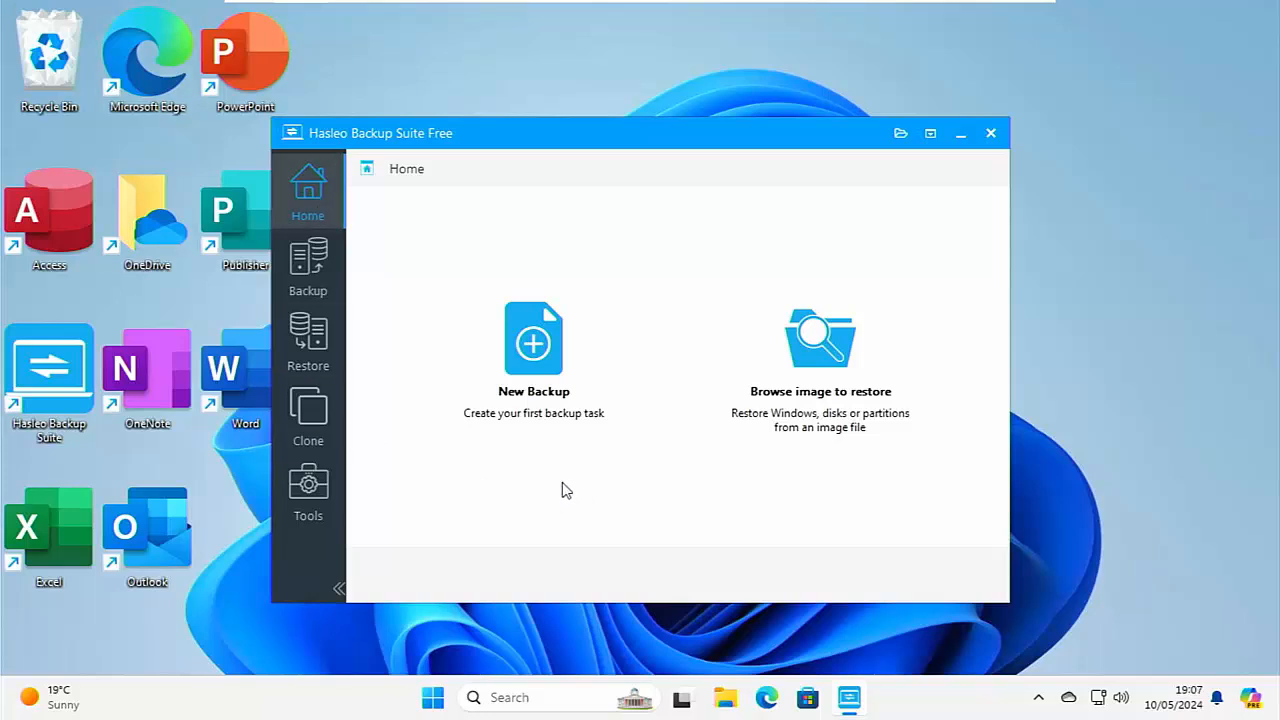
# Start a new backup and look over the source disks offered for Disk/Partition Backup and System Backup, returning to the backup types.
pyautogui.click(533, 383)
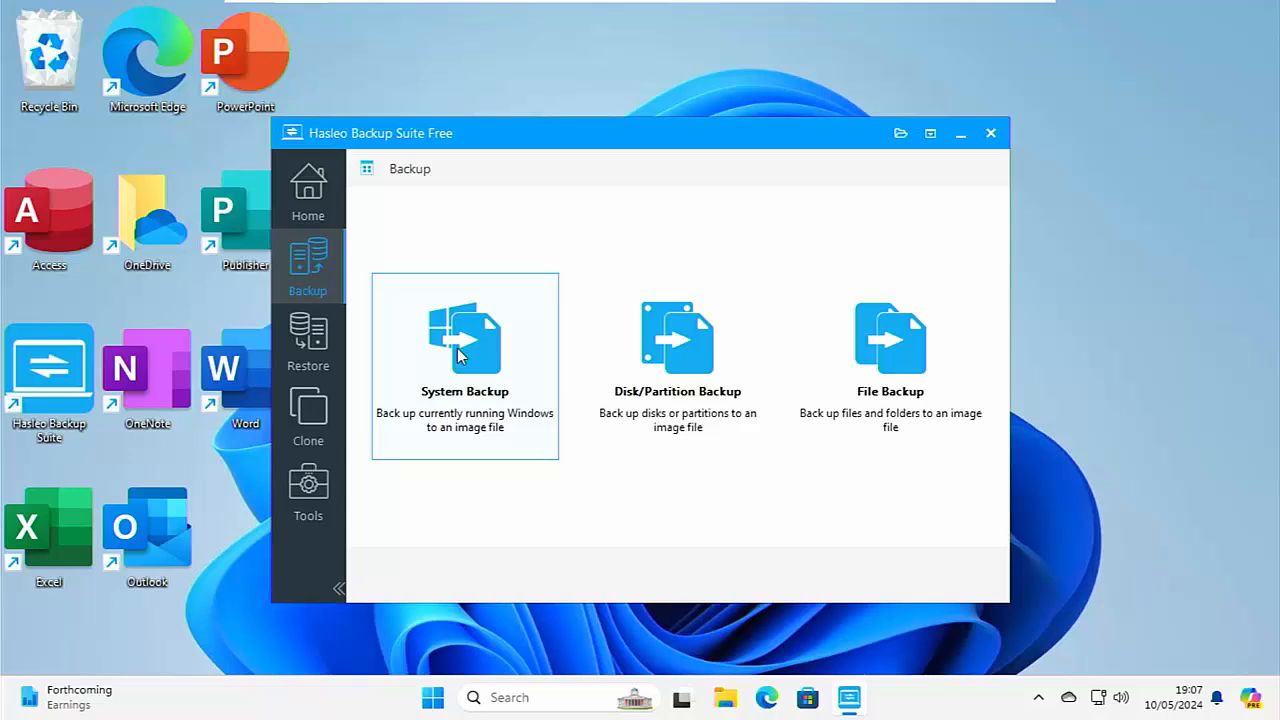
pyautogui.click(676, 397)
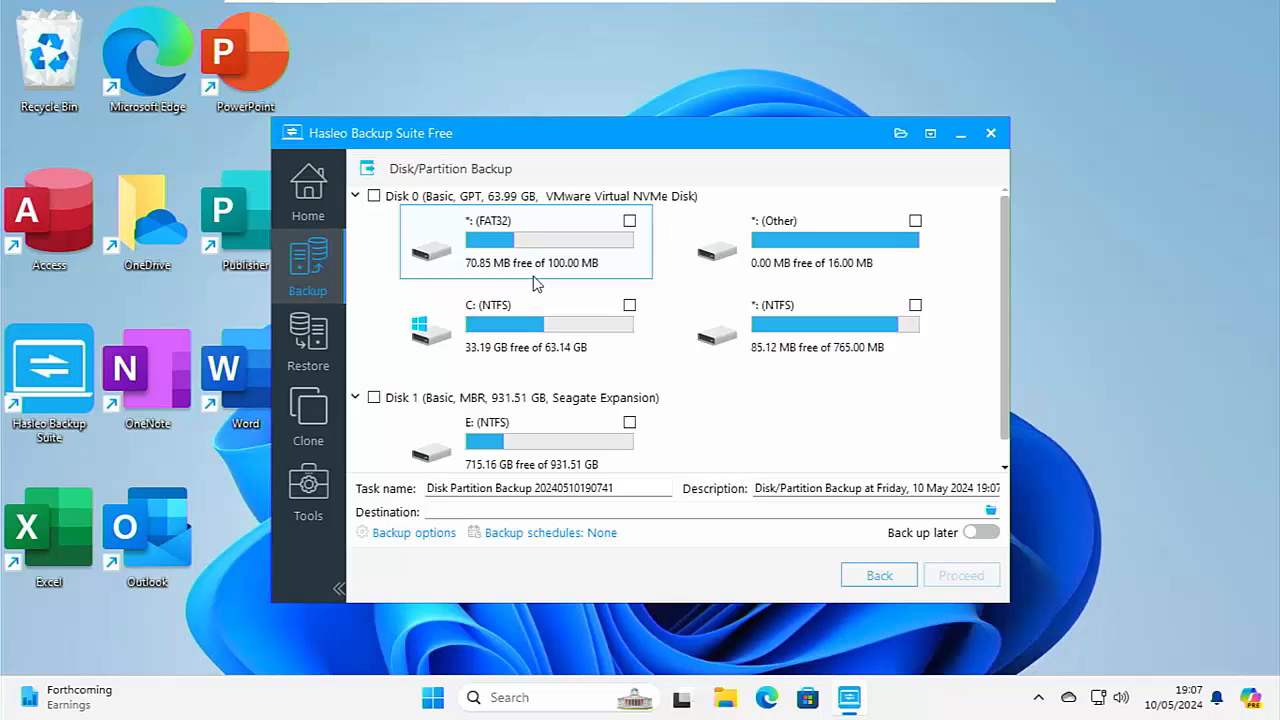
pyautogui.scroll(-1, 447, 392)
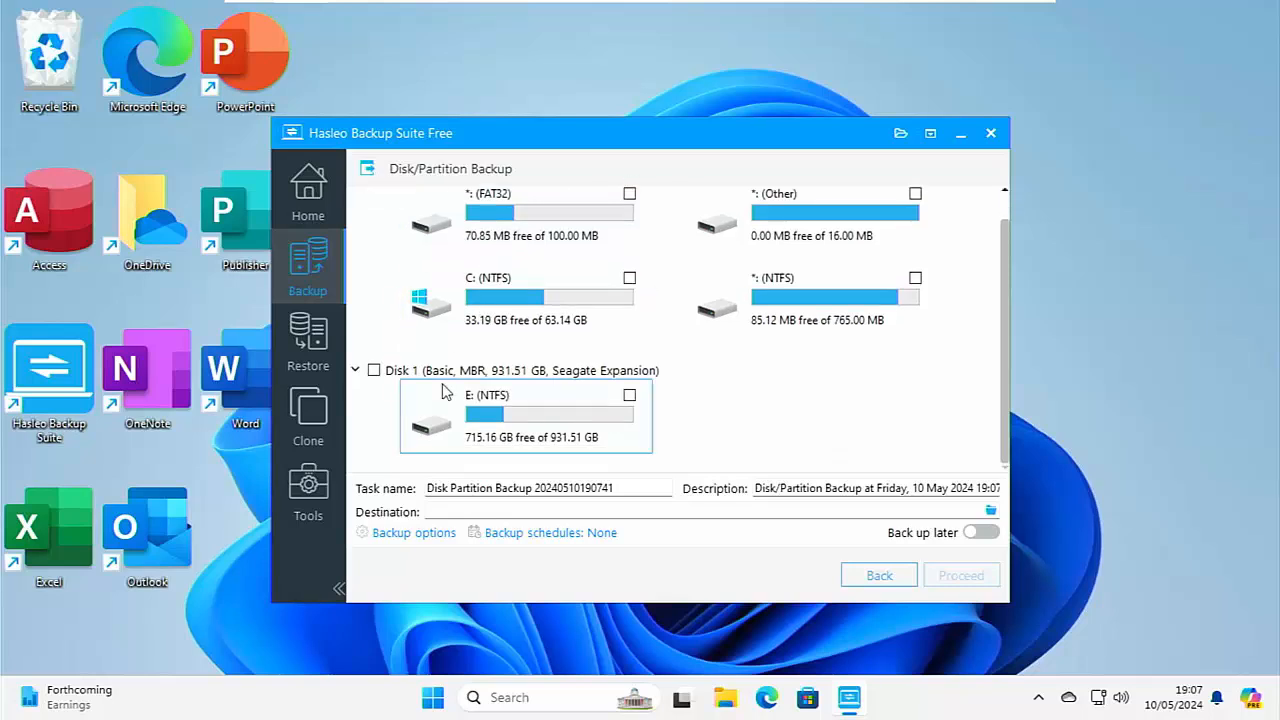
pyautogui.scroll(1, 443, 389)
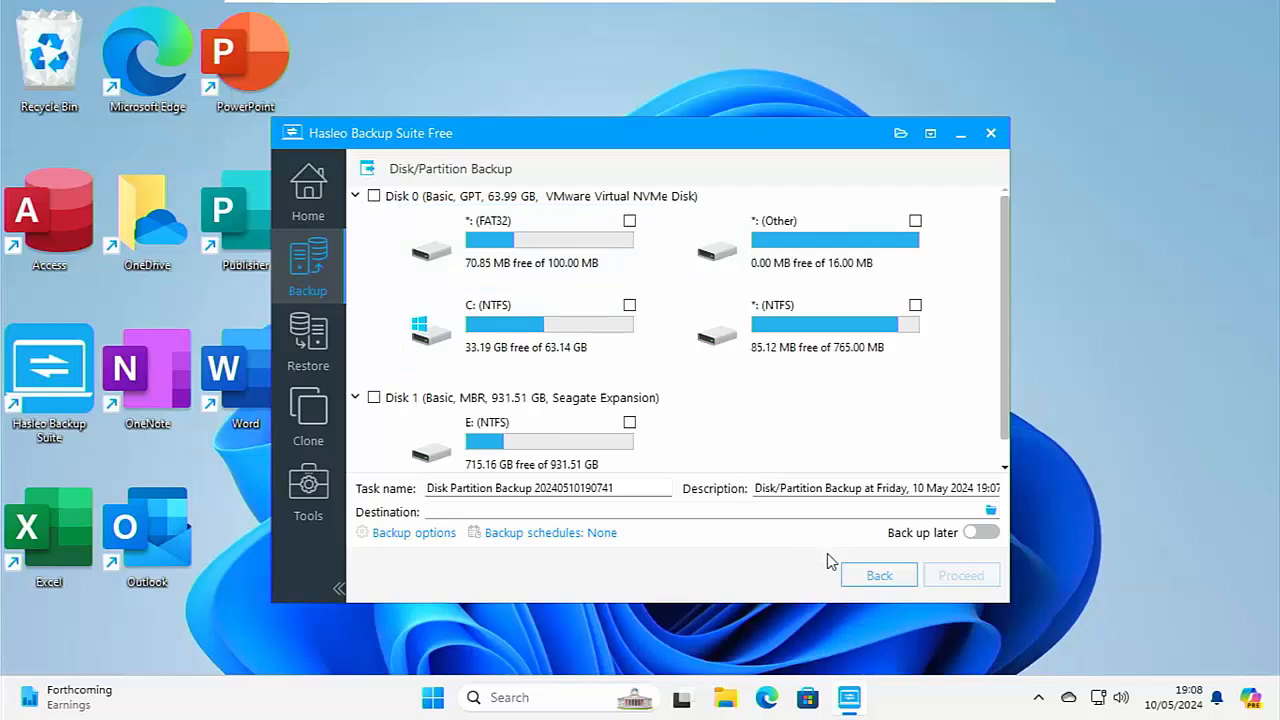
pyautogui.click(877, 577)
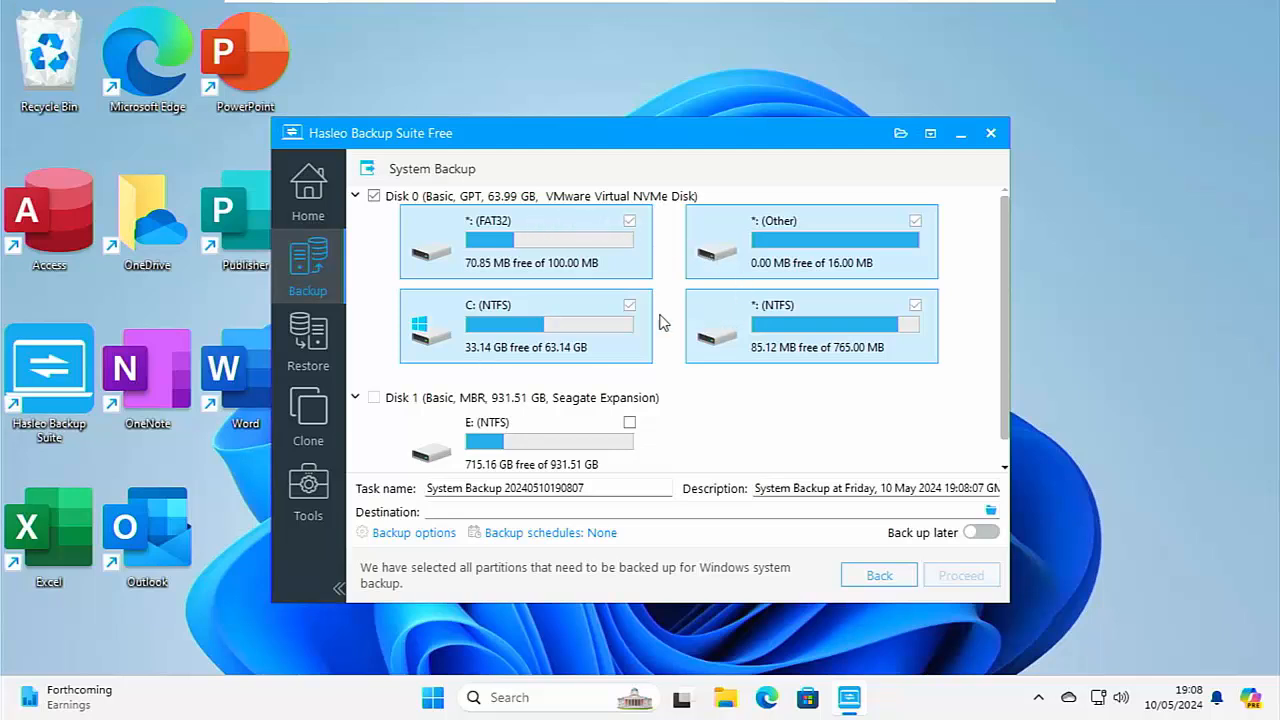
pyautogui.click(848, 580)
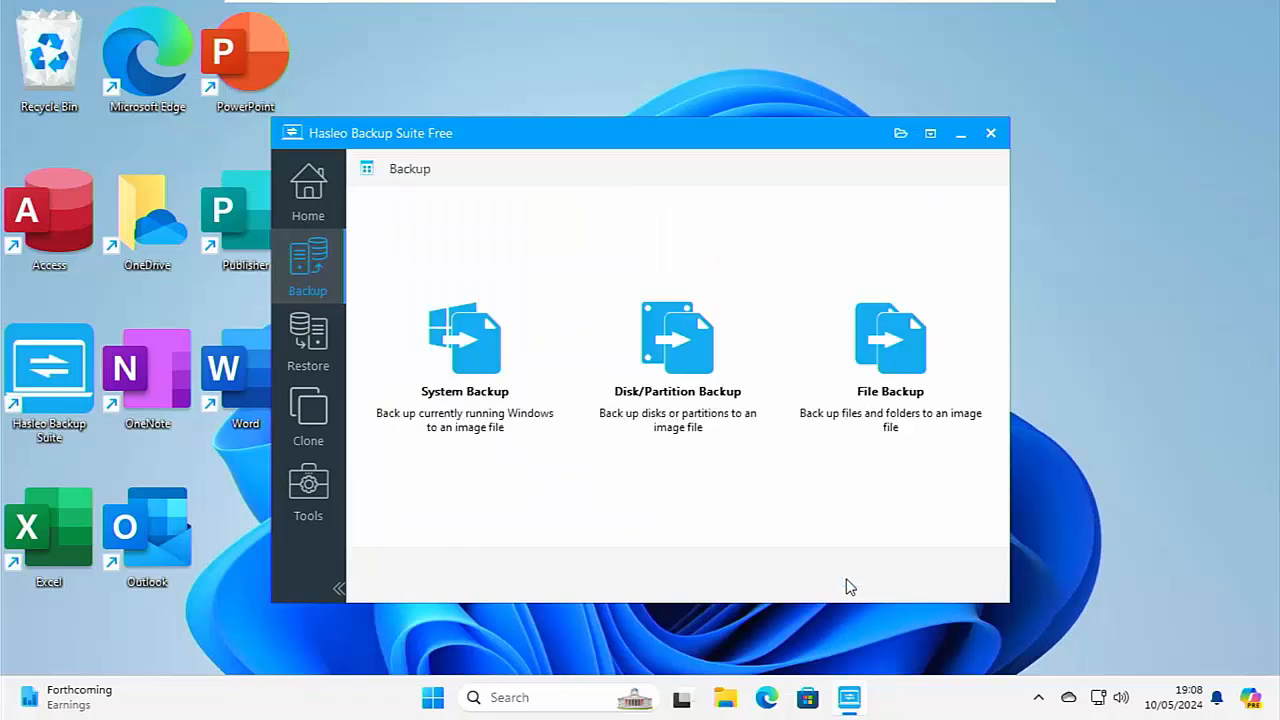
# Try a File Backup by selecting the personal profile folder inside Users on drive C:, and return to the backup types.
pyautogui.click(862, 419)
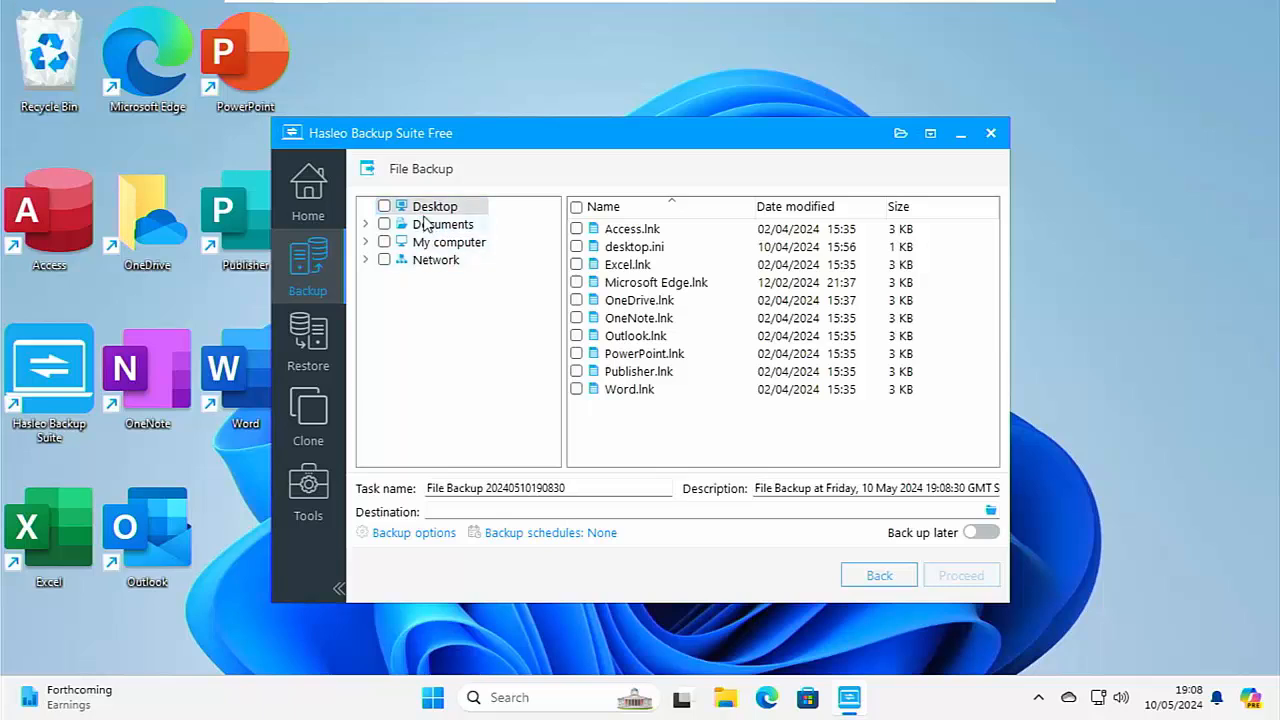
pyautogui.click(366, 242)
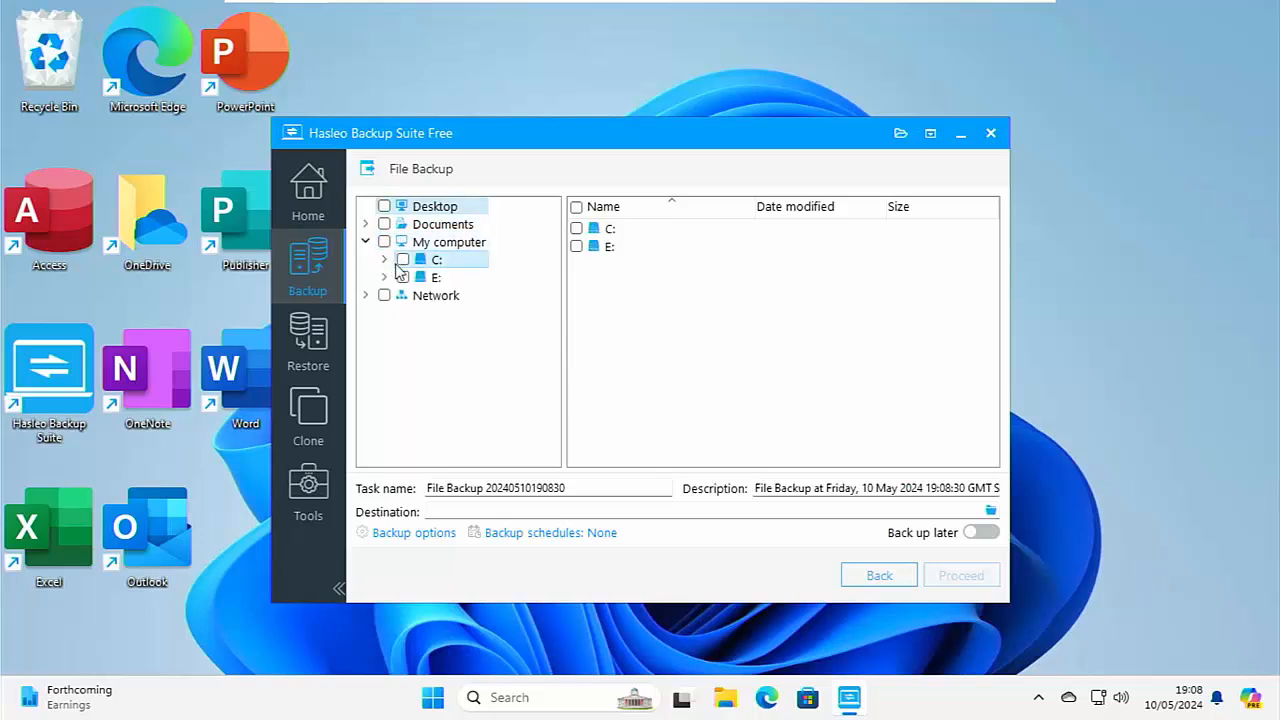
pyautogui.click(397, 263)
pyautogui.scroll(-1, 645, 343)
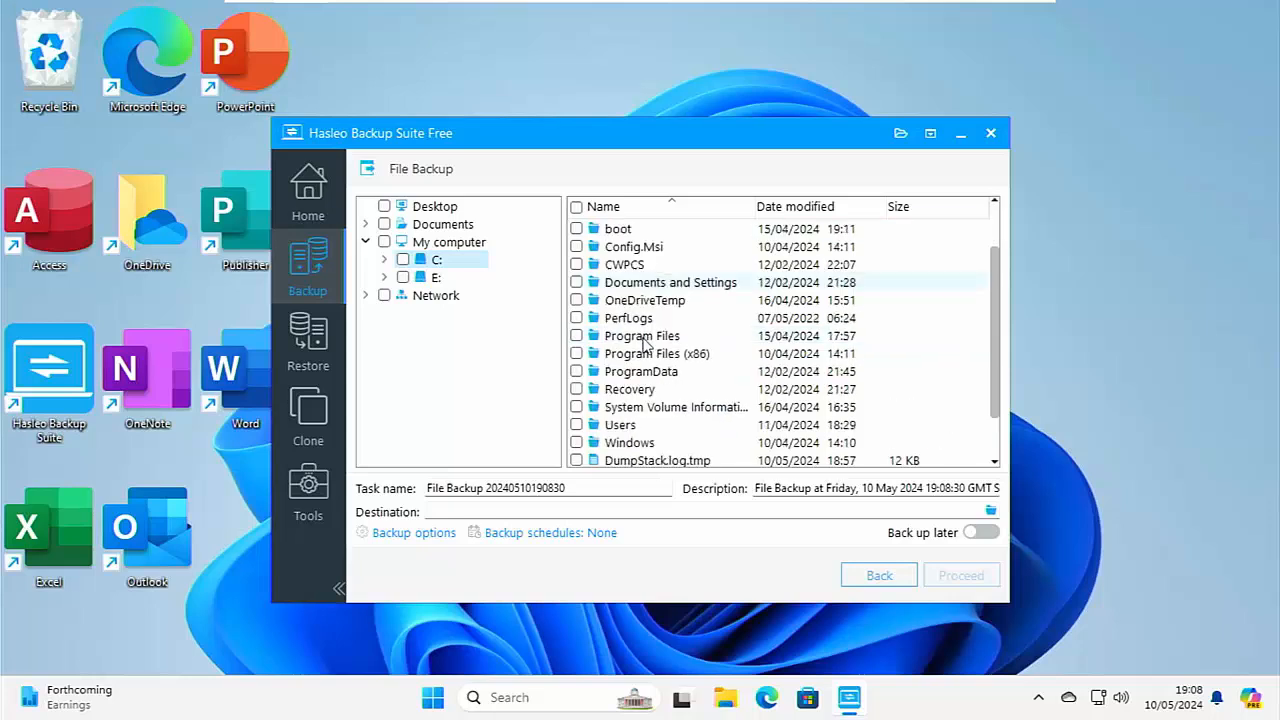
pyautogui.click(609, 428)
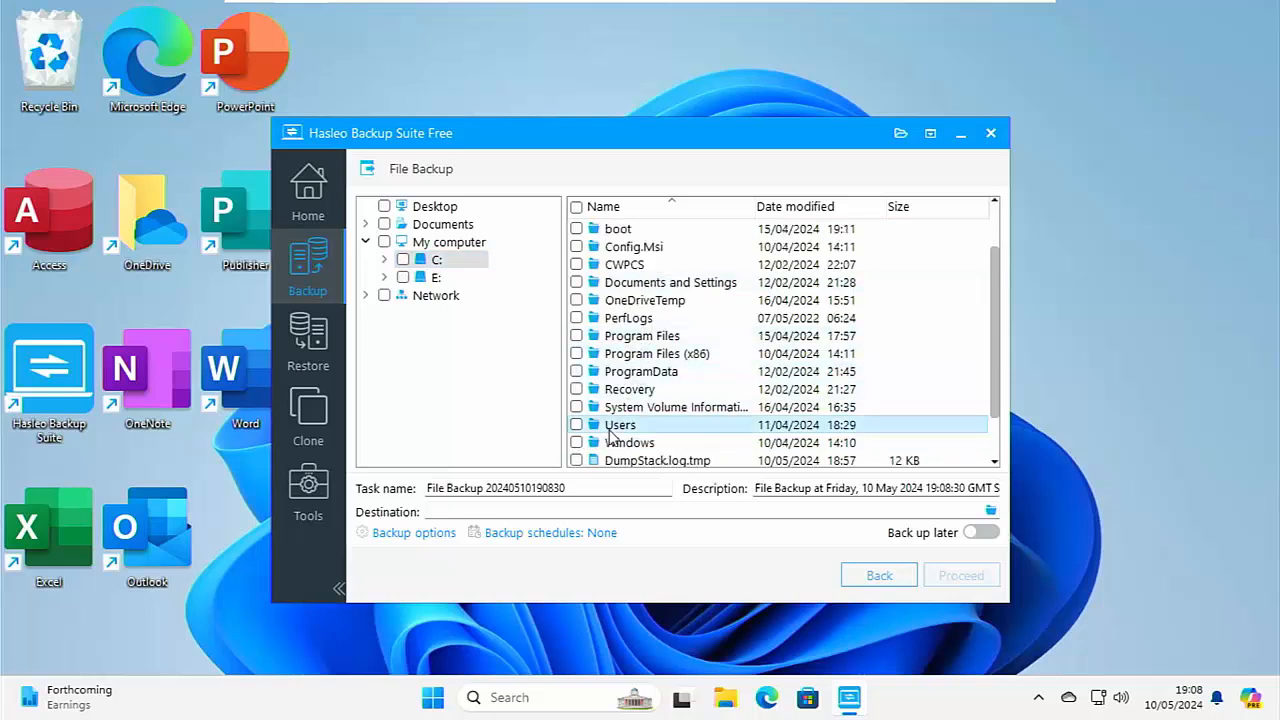
pyautogui.doubleClick(612, 426)
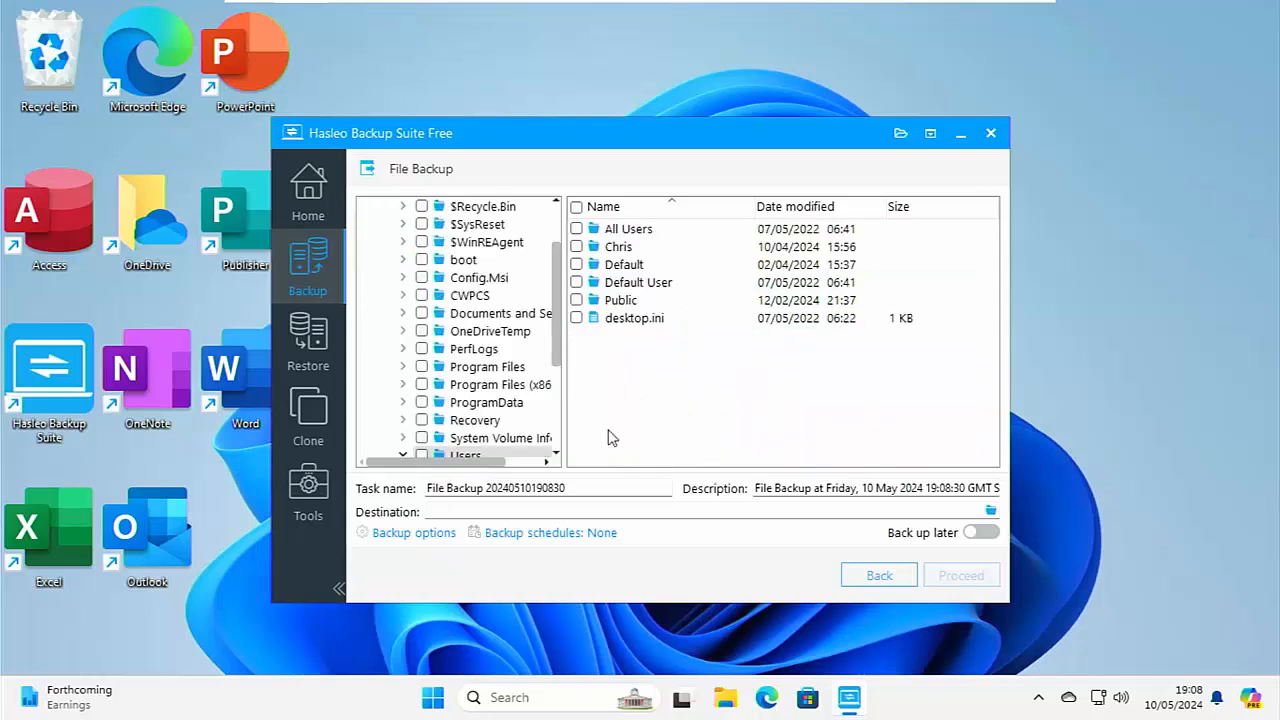
pyautogui.click(577, 247)
pyautogui.click(879, 576)
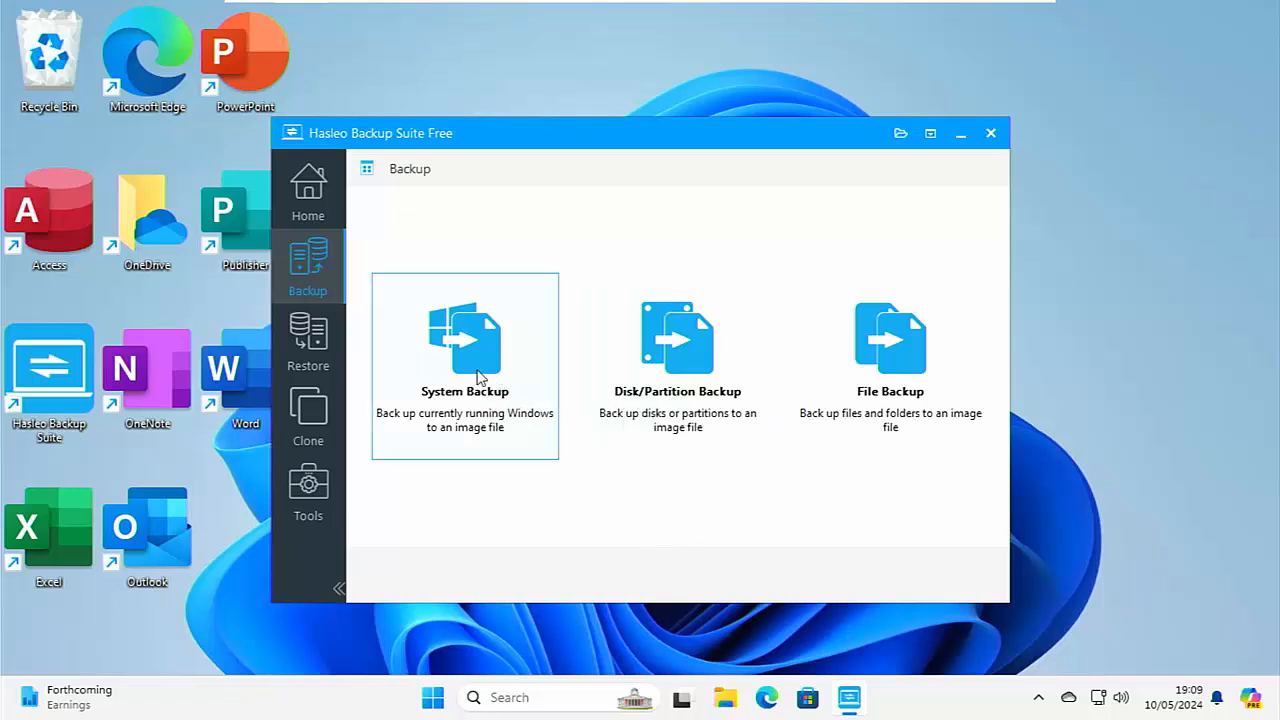
# Set up a System Backup of the Windows partitions and choose Medium compression in its backup options.
pyautogui.click(477, 376)
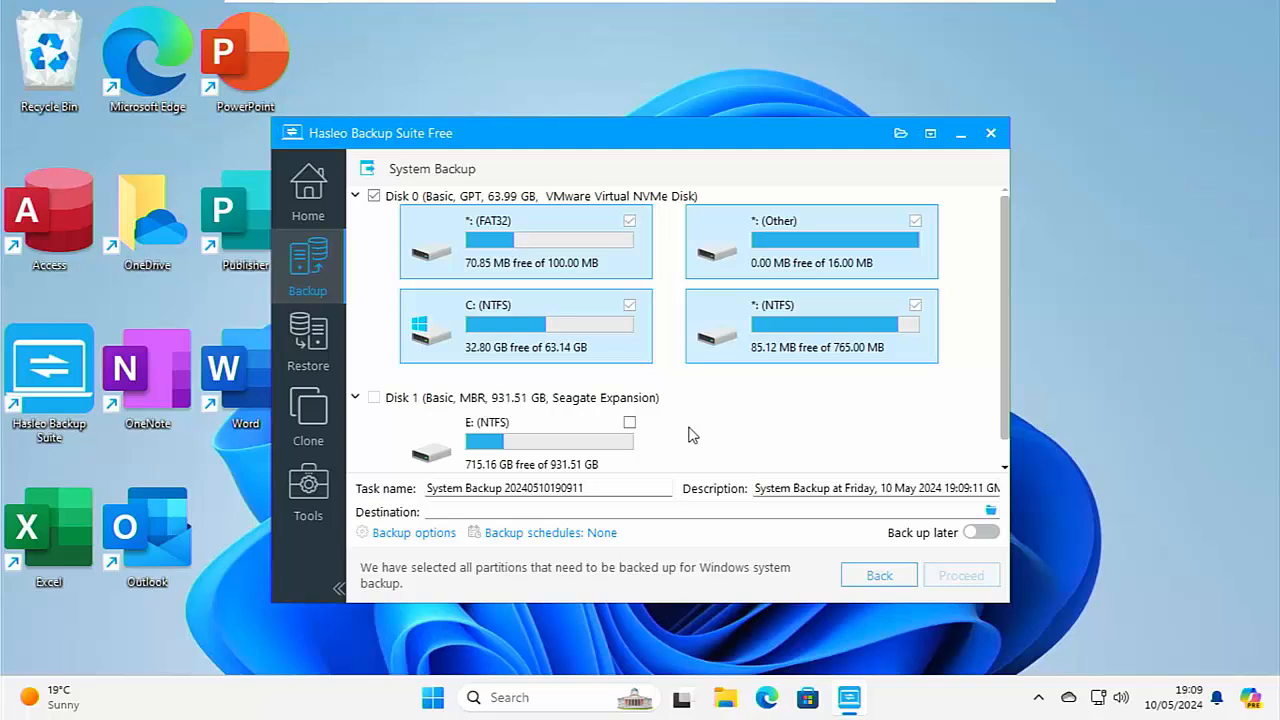
pyautogui.scroll(-1, 688, 435)
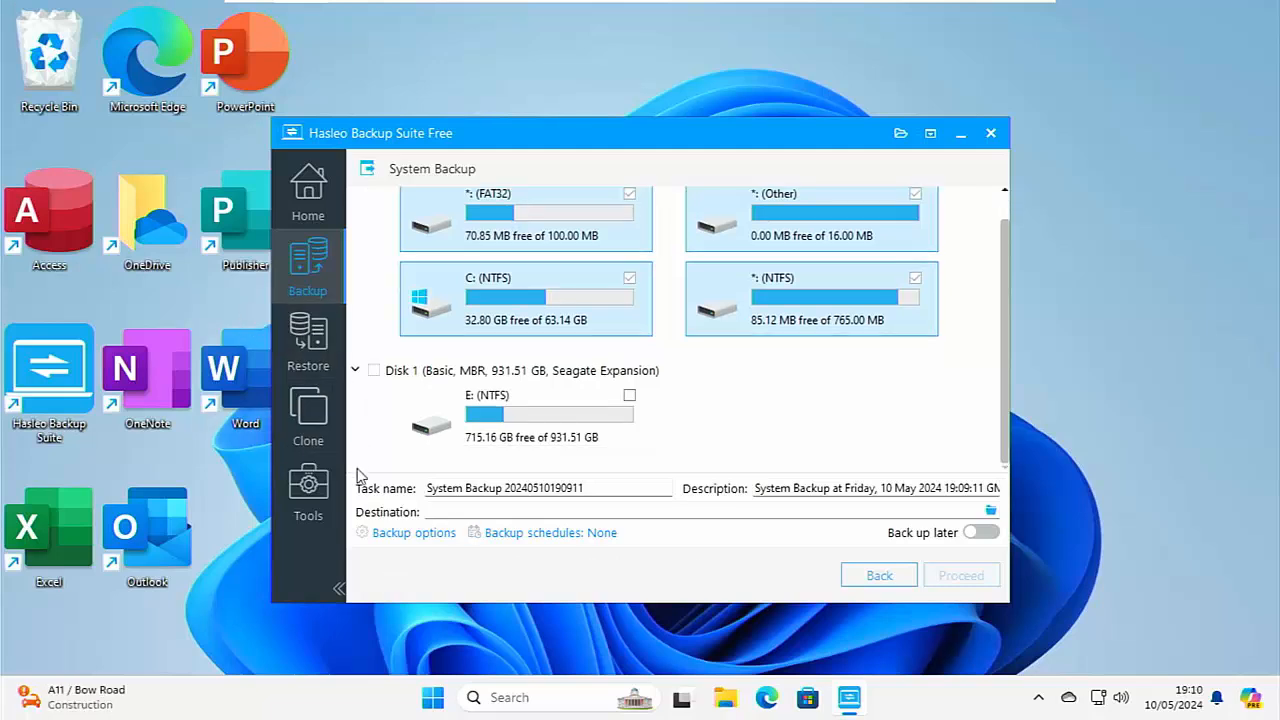
pyautogui.click(400, 537)
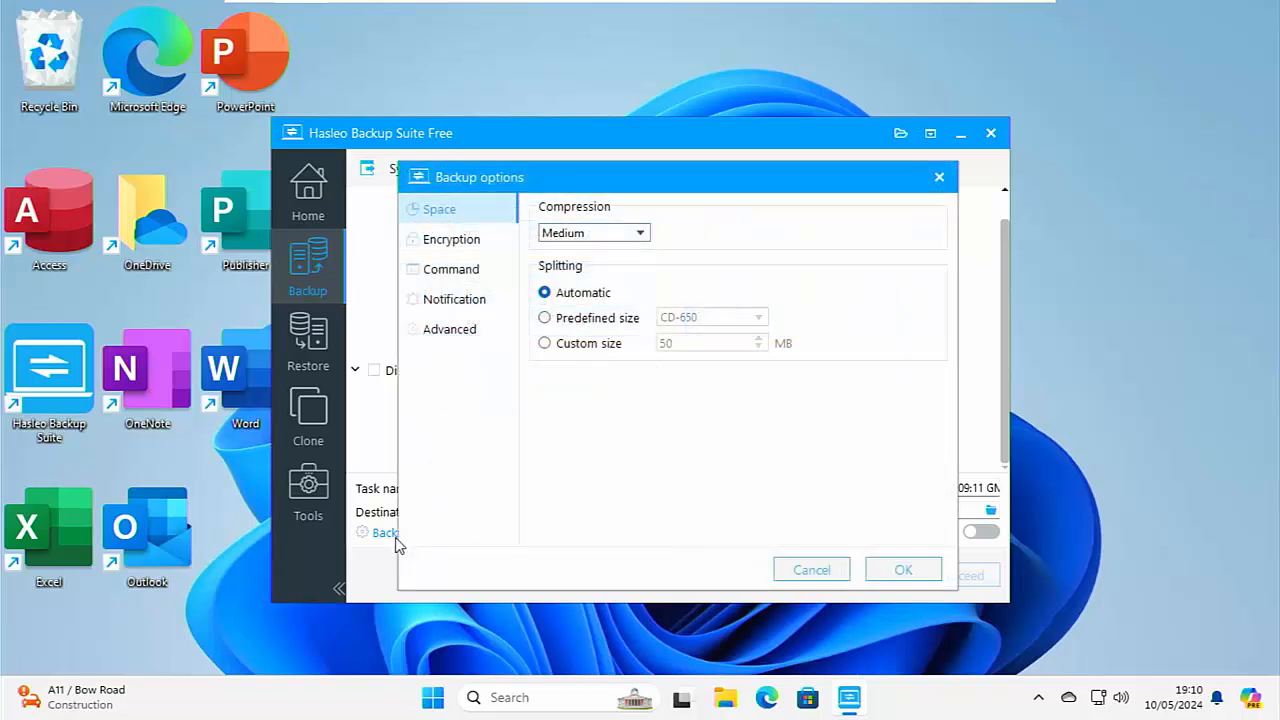
pyautogui.click(614, 236)
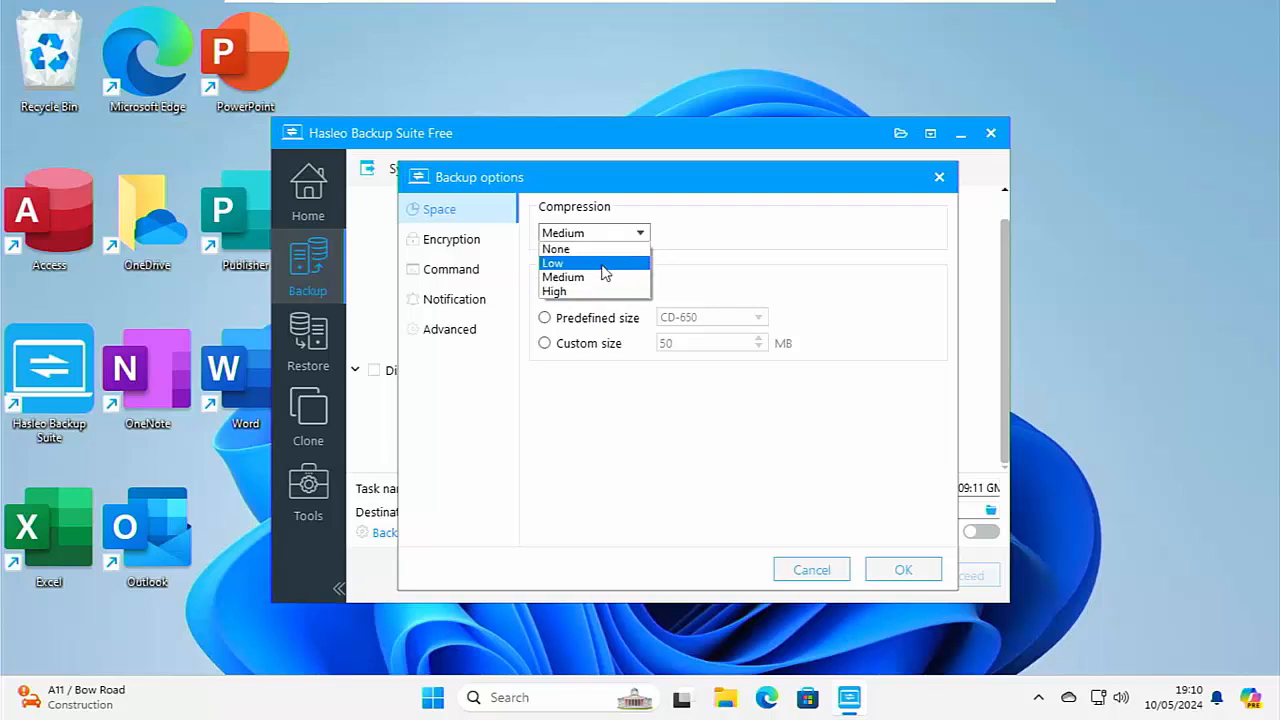
pyautogui.click(596, 278)
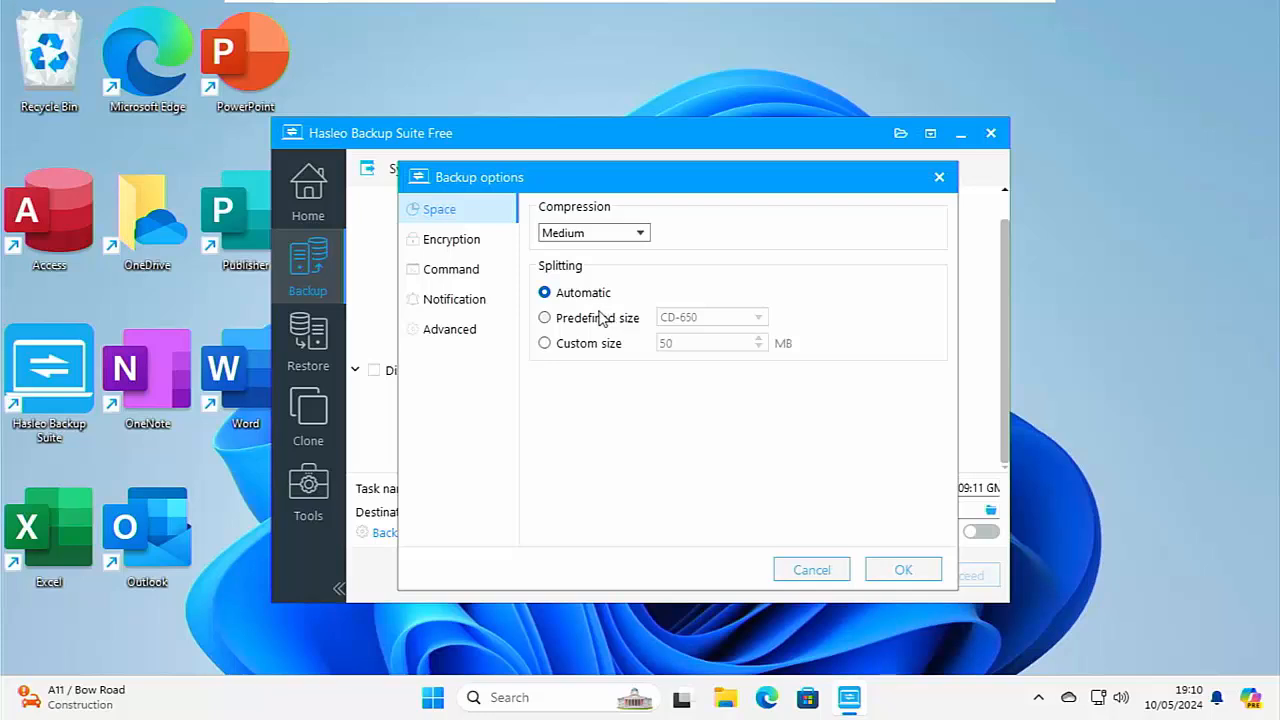
# Try splitting the image by the predefined size DVD-4812 and by a custom size, and restore Automatic splitting.
pyautogui.click(546, 320)
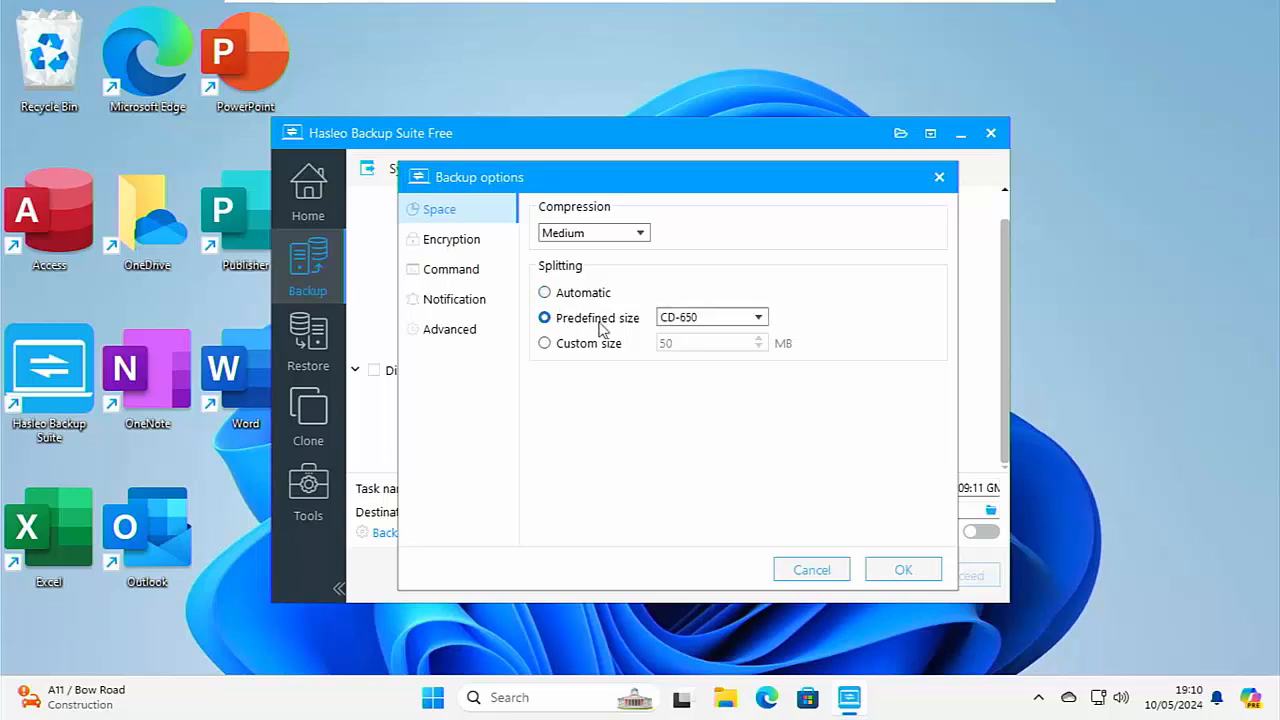
pyautogui.click(760, 319)
pyautogui.click(757, 318)
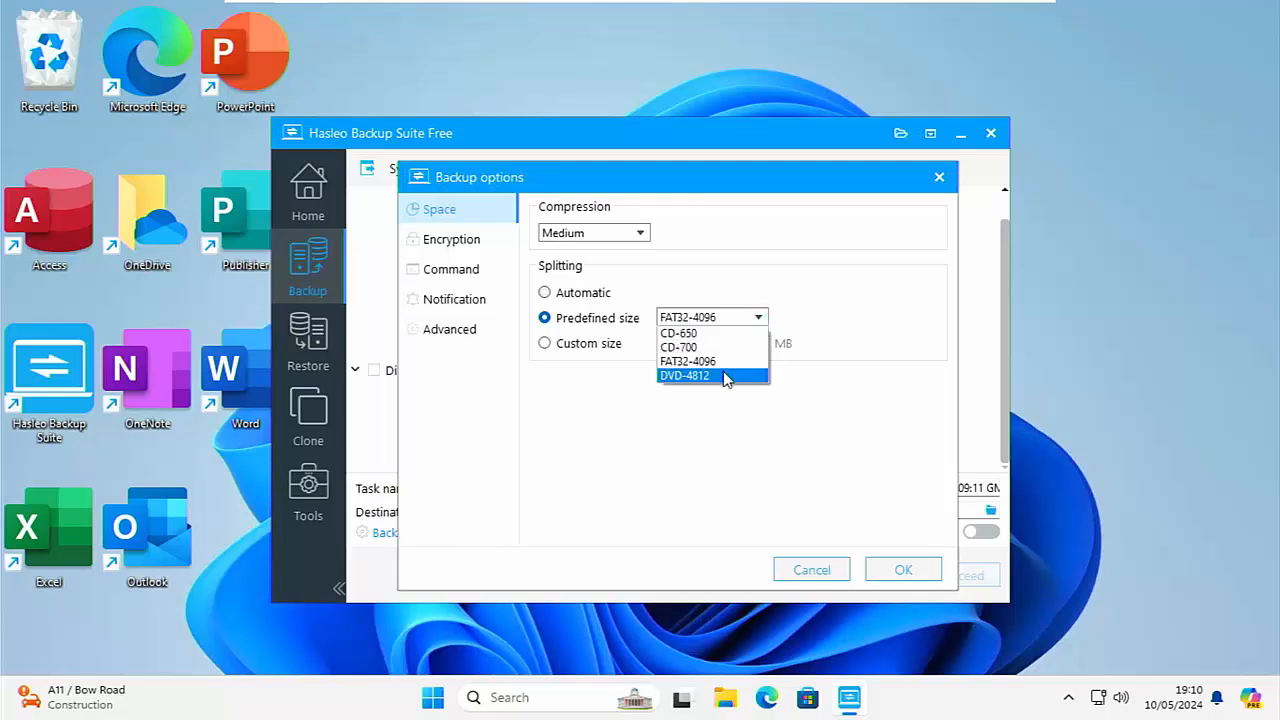
pyautogui.click(700, 375)
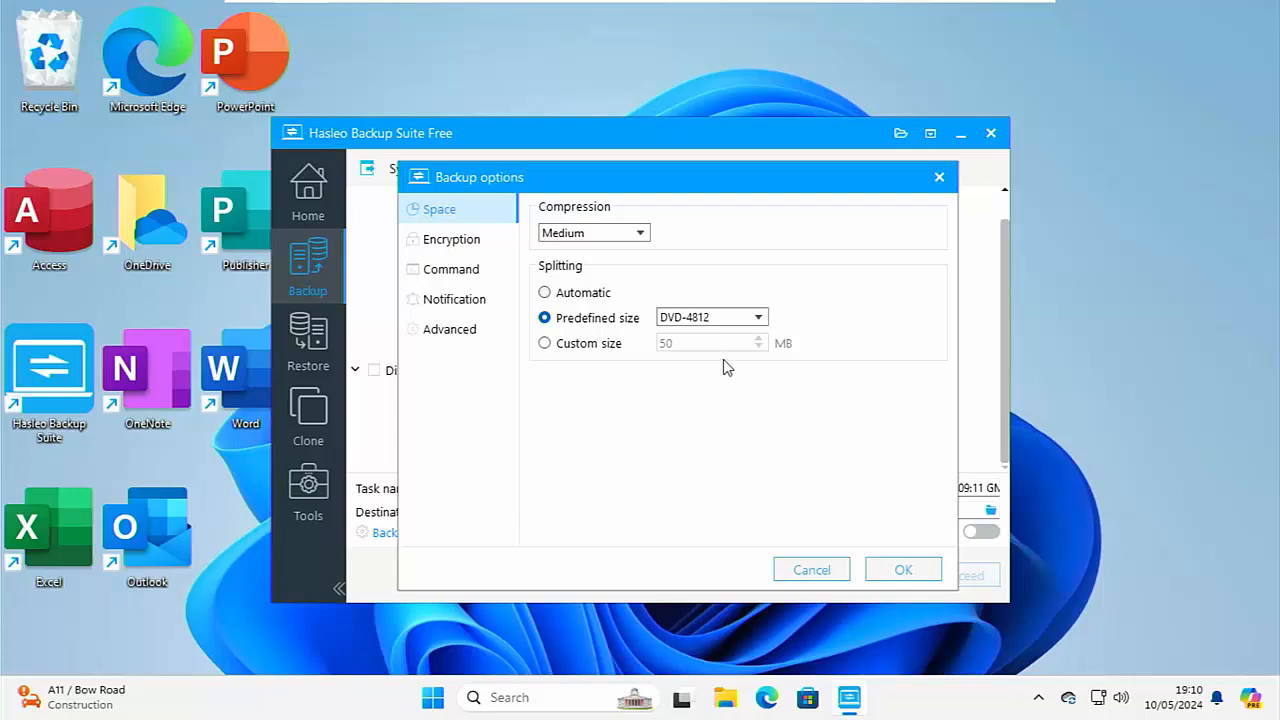
pyautogui.click(580, 296)
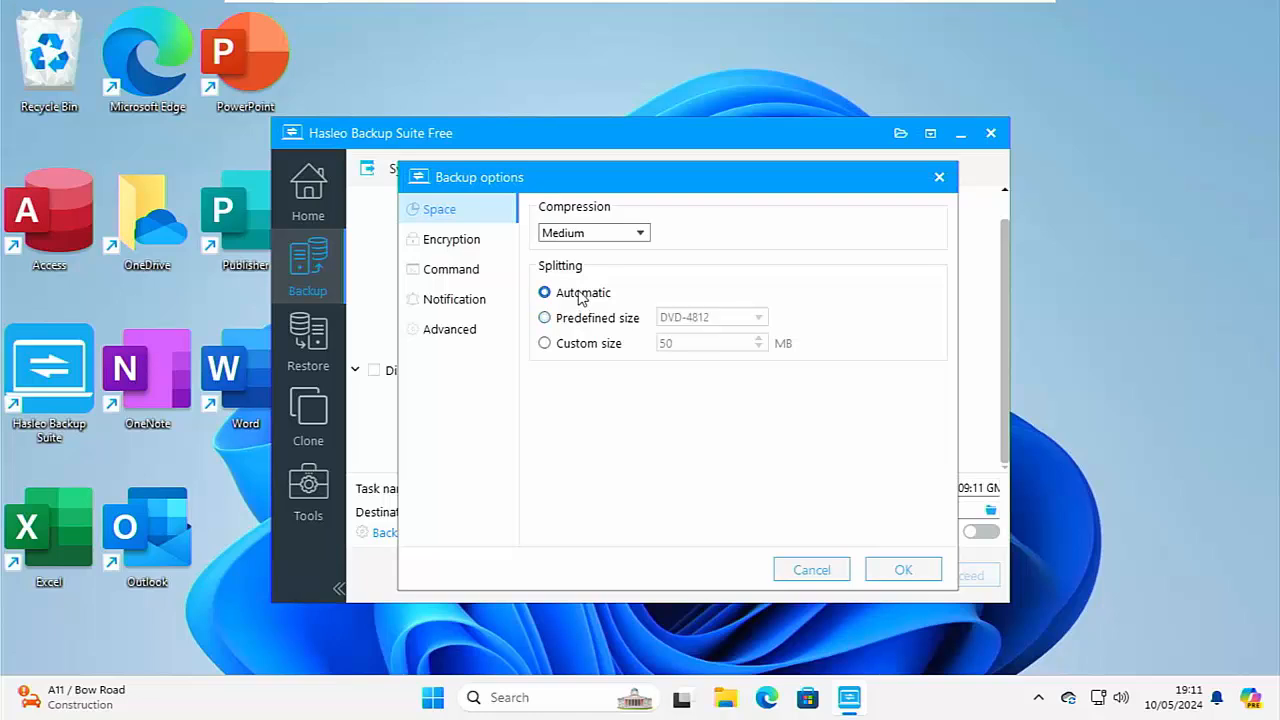
pyautogui.click(587, 346)
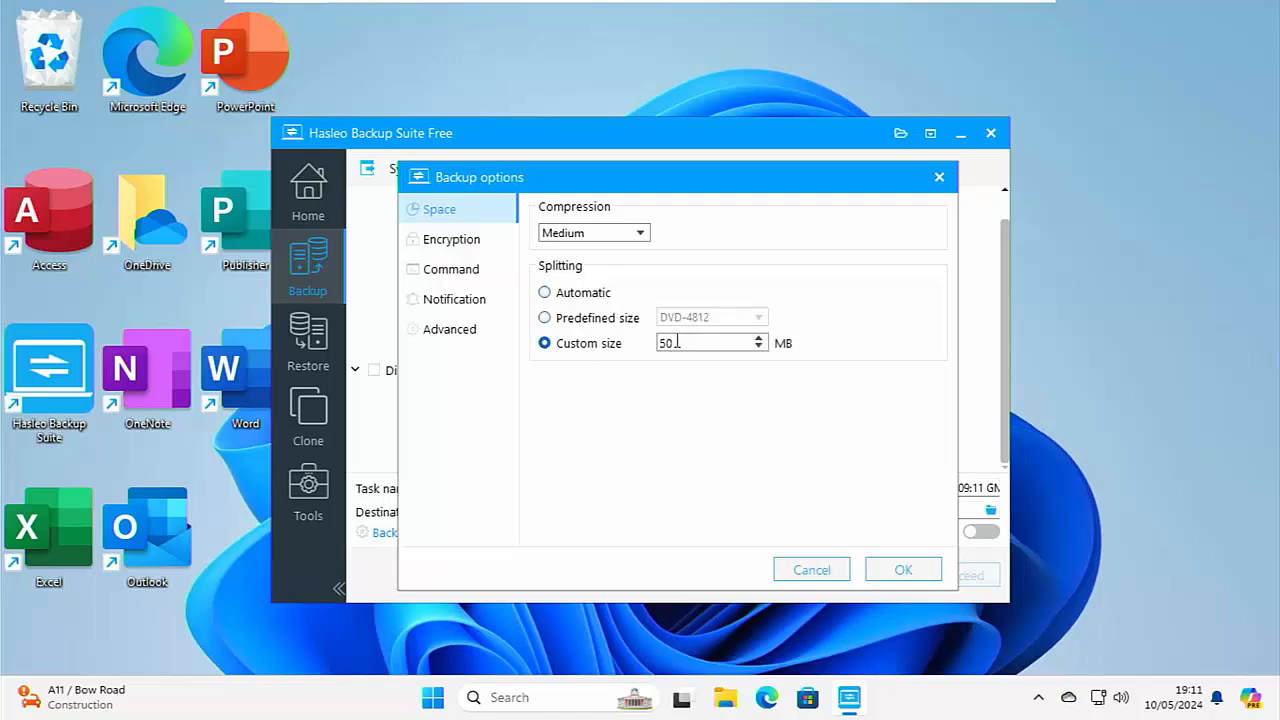
pyautogui.click(545, 293)
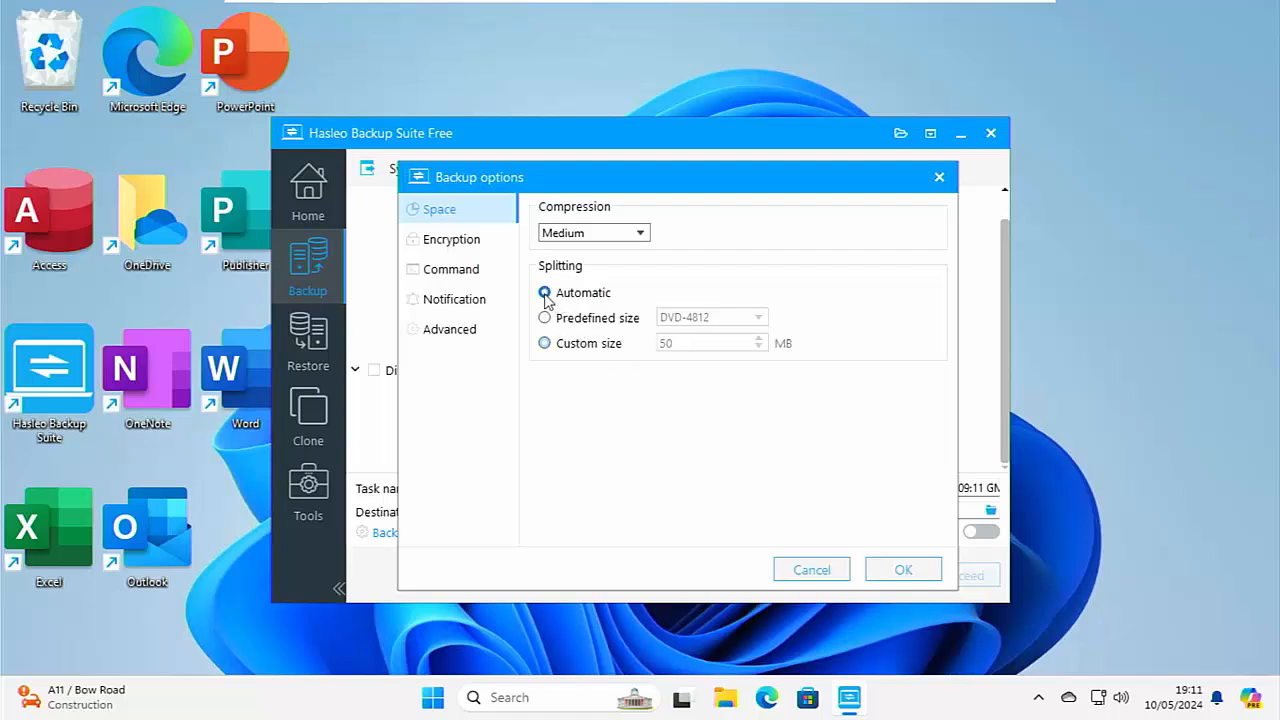
# Try enabling encryption for the backup image and switch it off again.
pyautogui.click(465, 247)
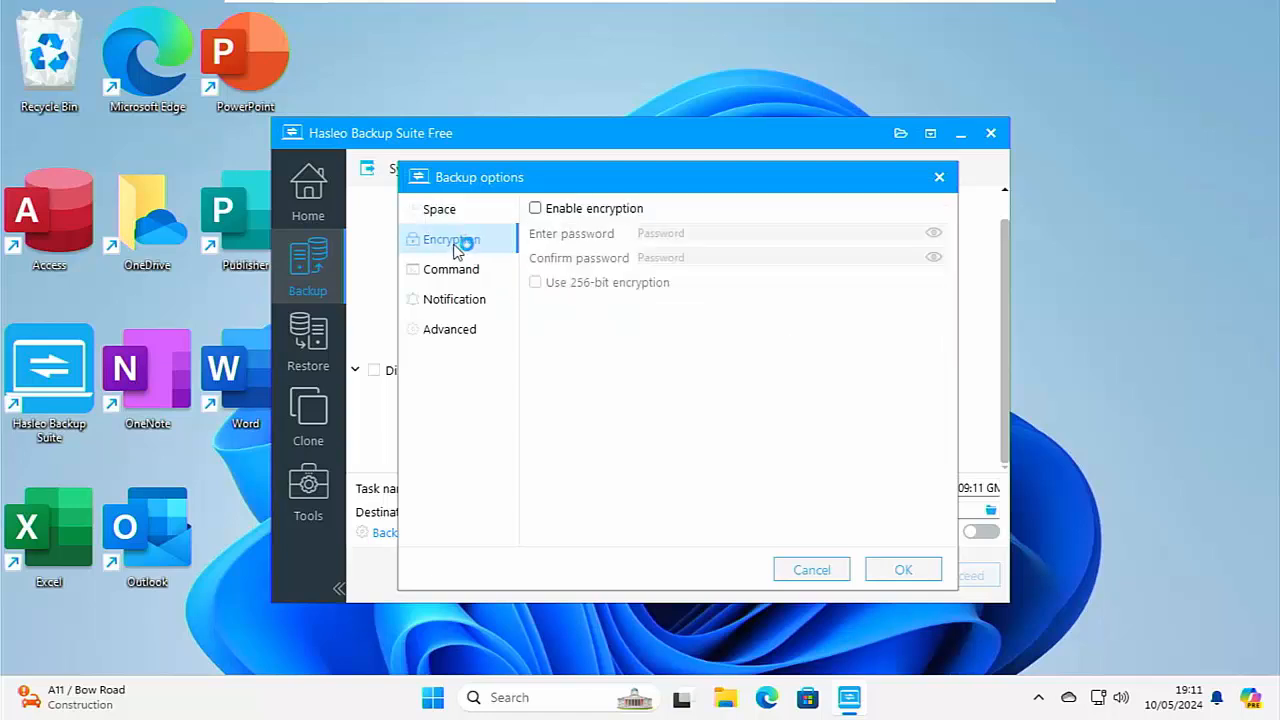
pyautogui.click(535, 208)
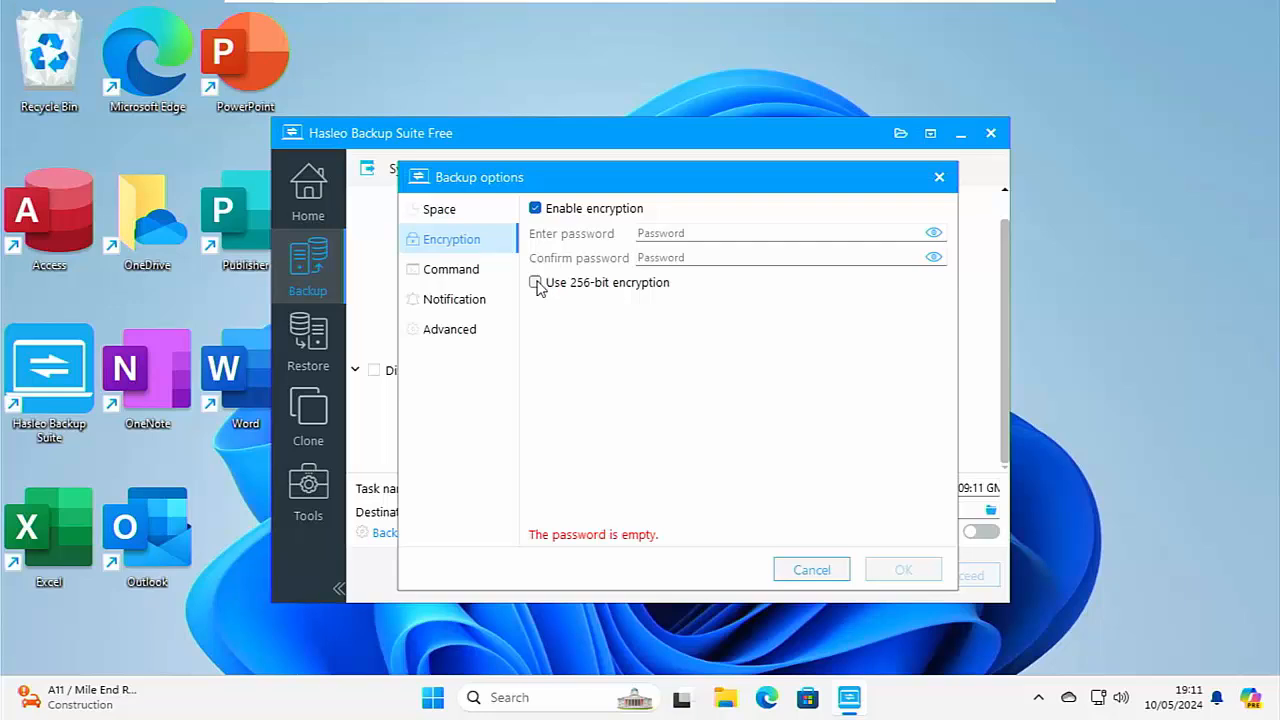
pyautogui.click(535, 208)
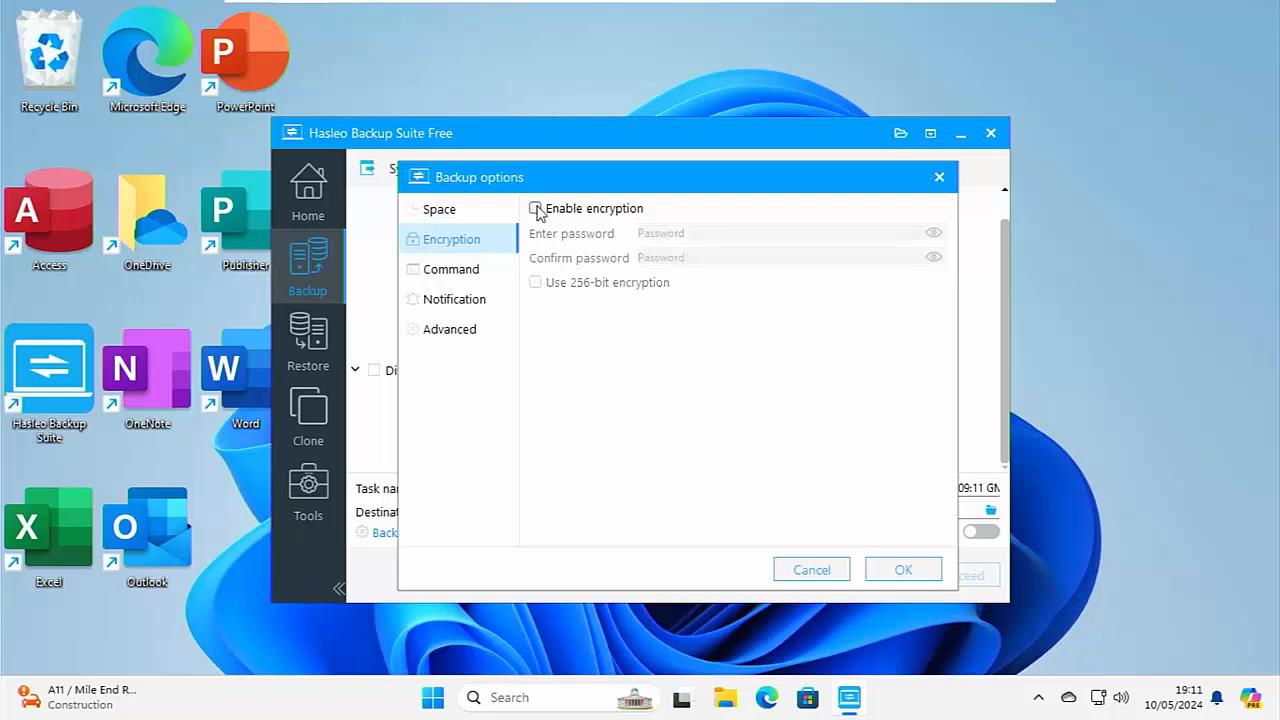
# Review the pre-command and post-command options, and try enabling email notification before switching it off again.
pyautogui.click(456, 272)
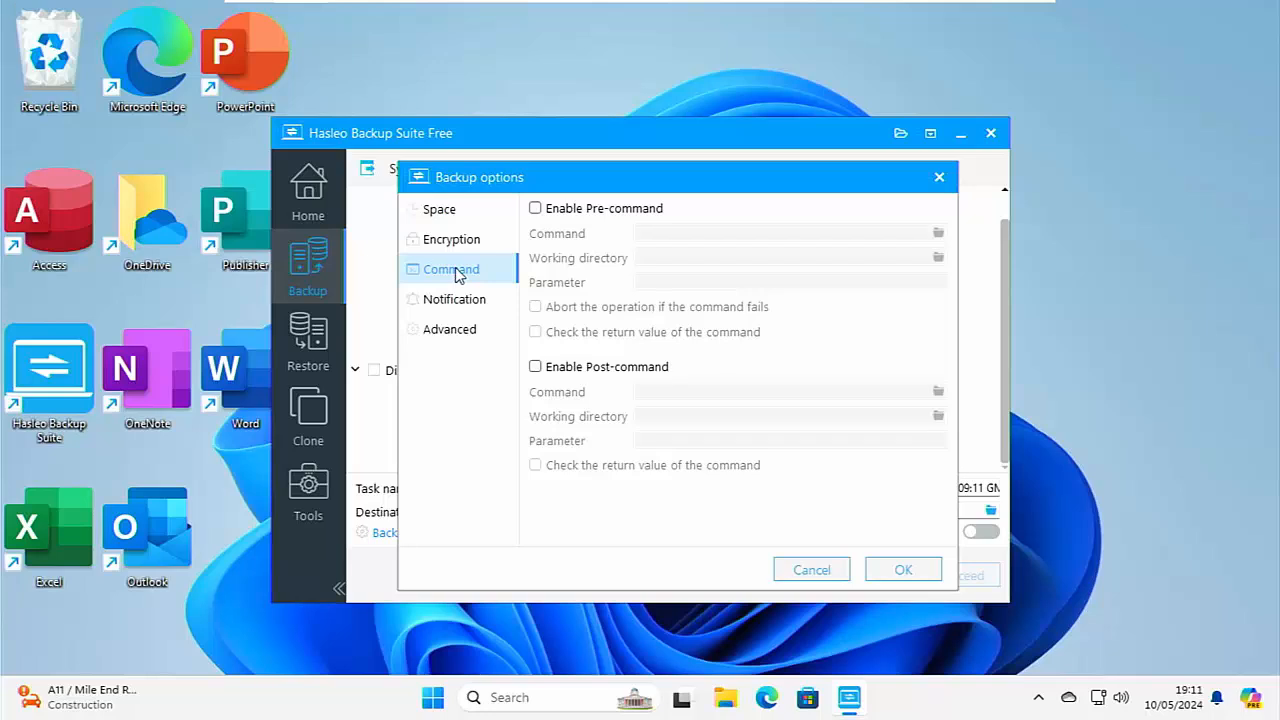
pyautogui.click(450, 300)
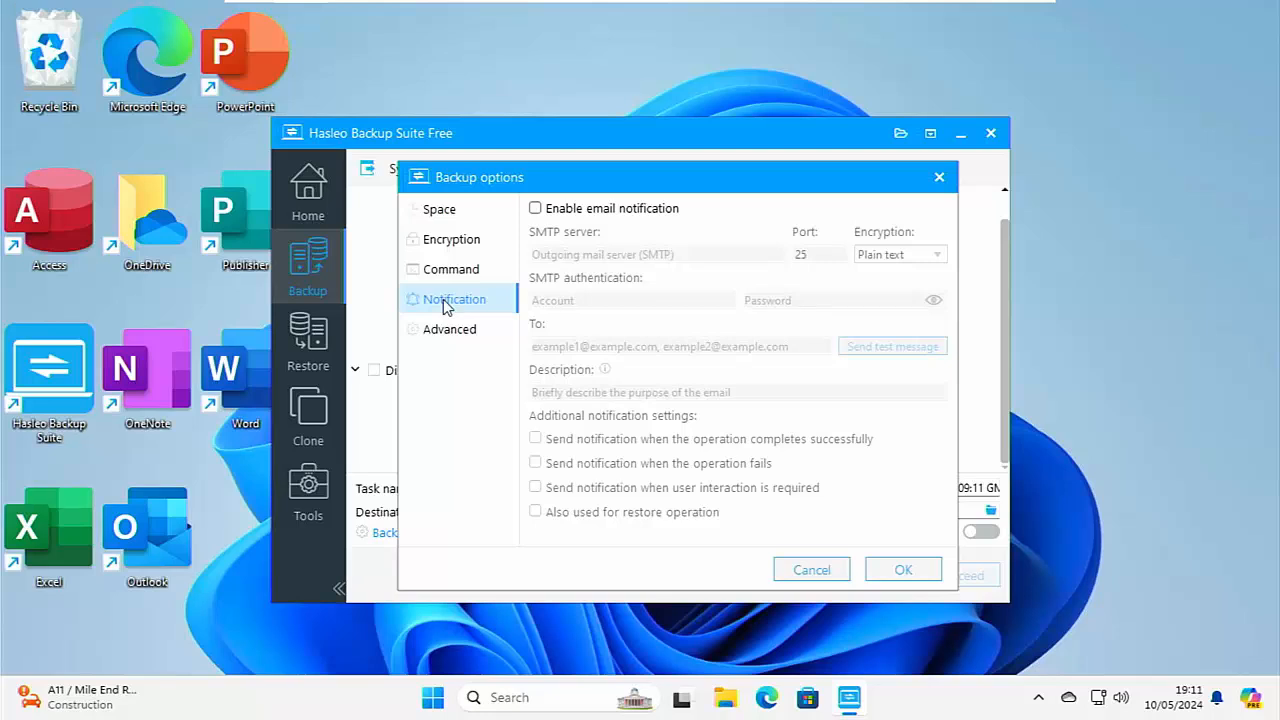
pyautogui.click(535, 209)
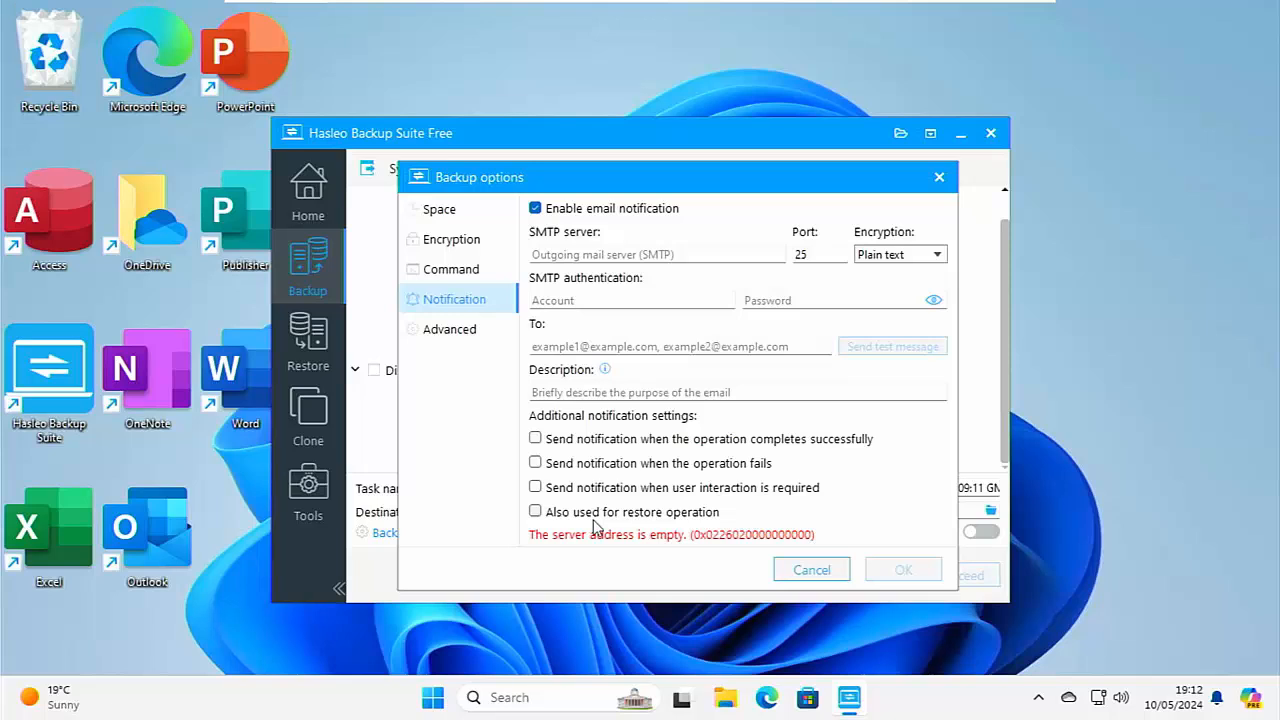
pyautogui.click(535, 209)
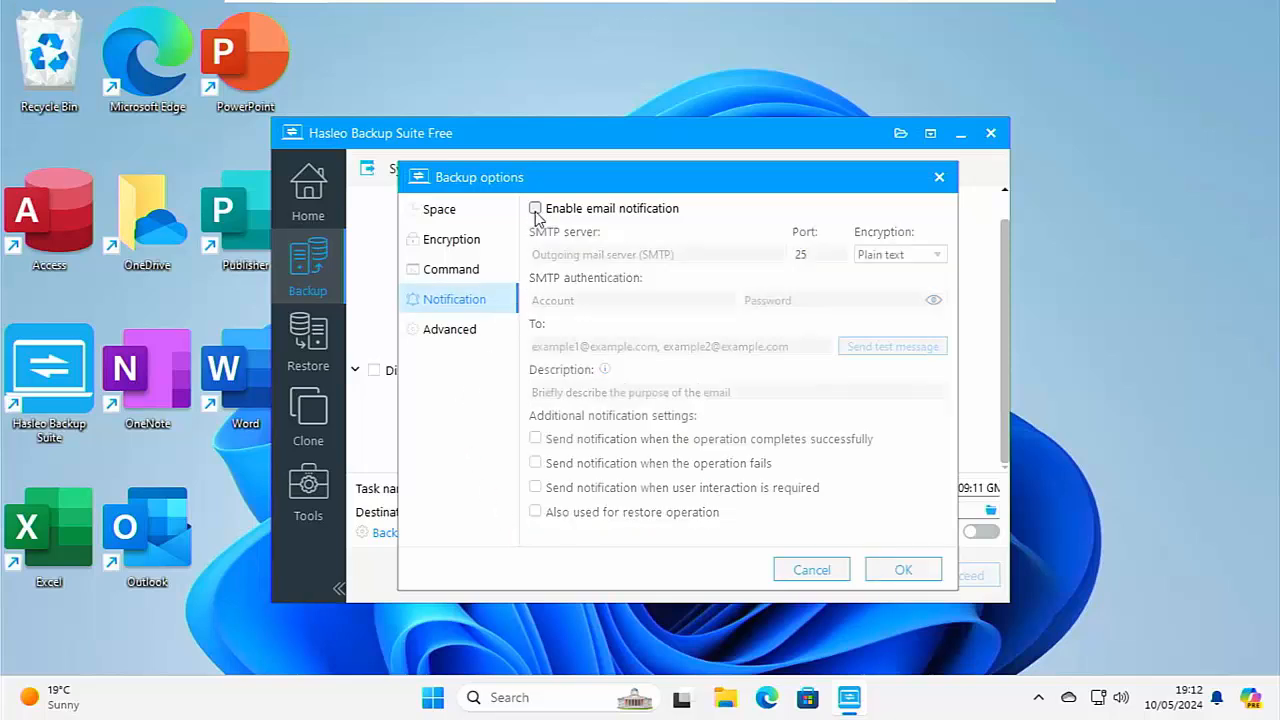
# Try the integrity check of the backup image files on completion, view its check types, and switch it off again.
pyautogui.click(474, 332)
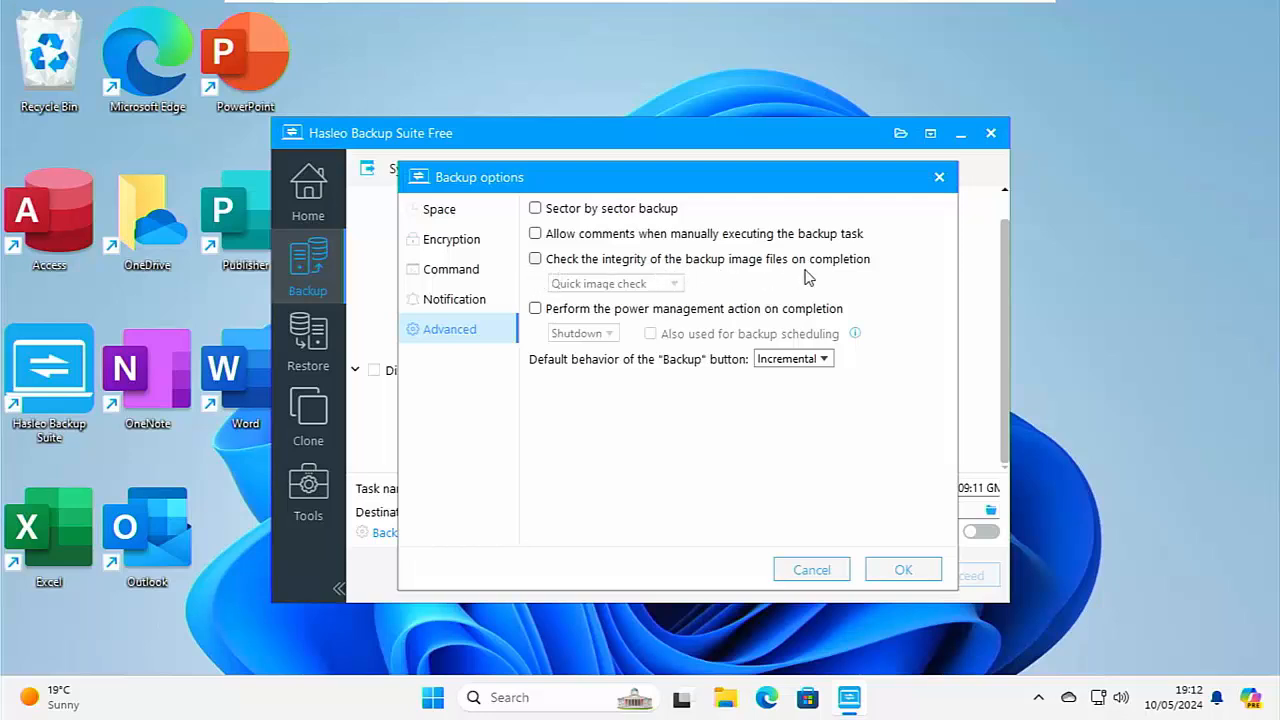
pyautogui.click(535, 259)
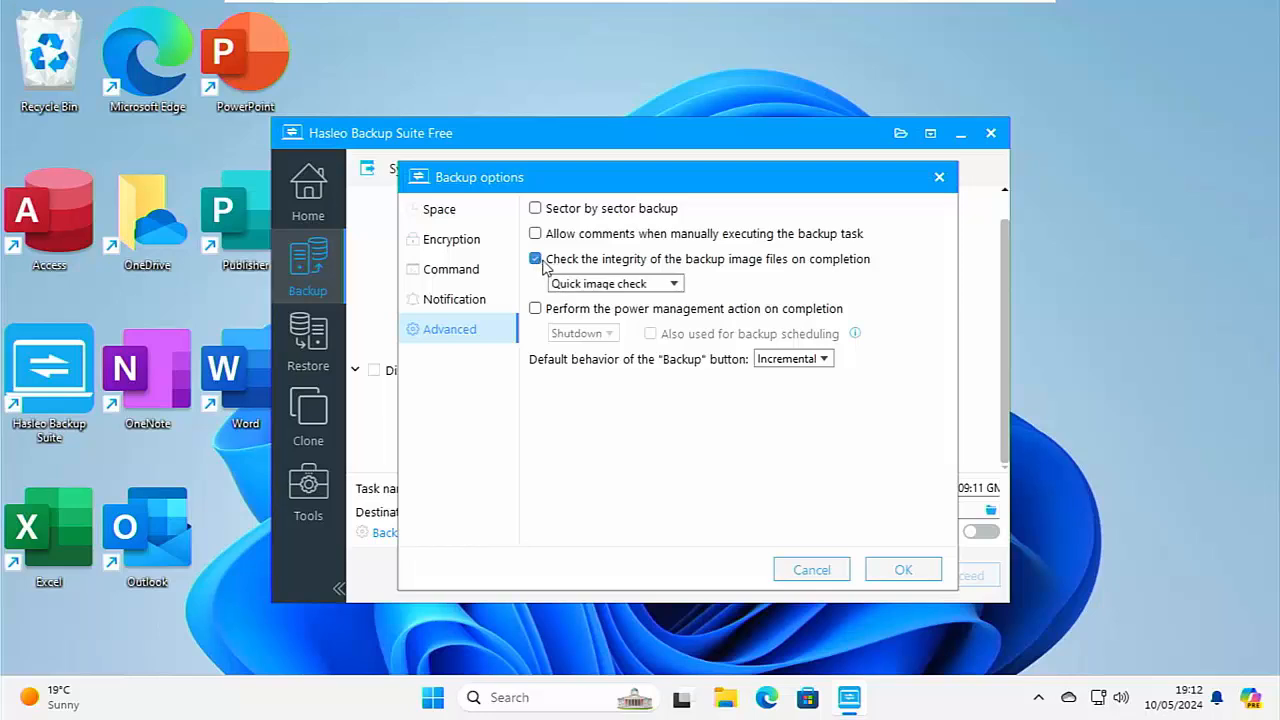
pyautogui.click(676, 287)
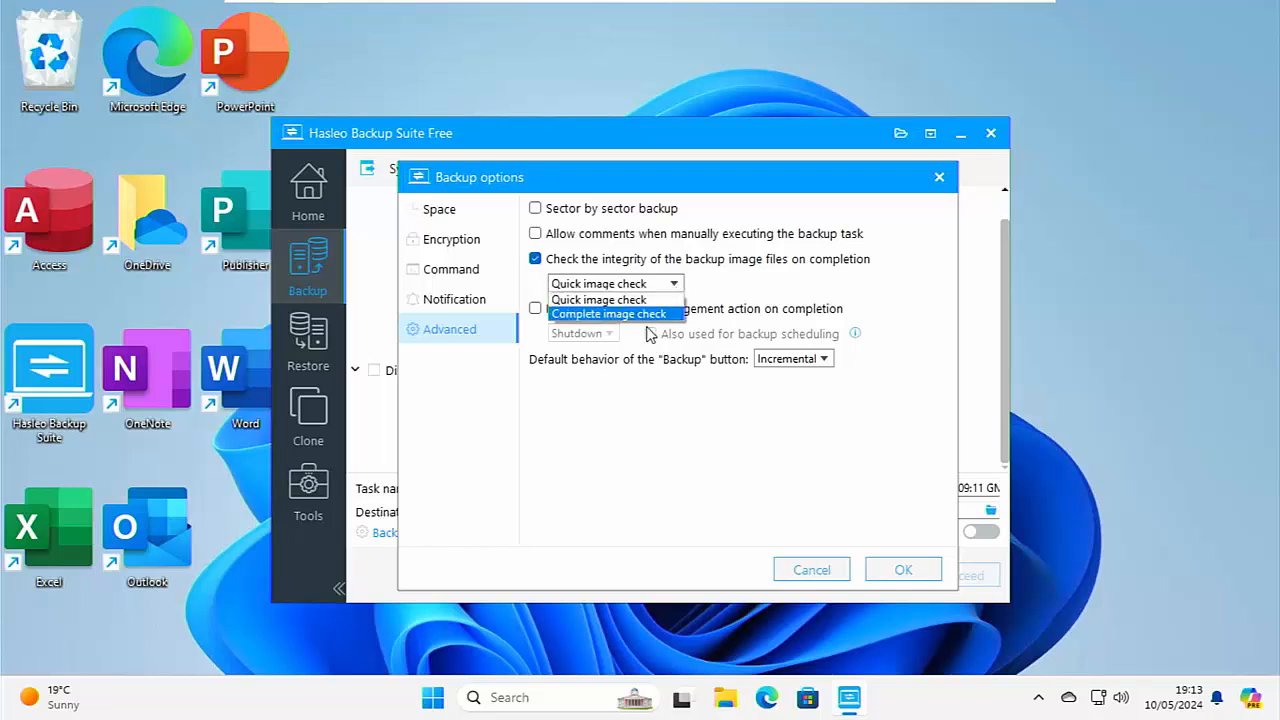
pyautogui.click(535, 258)
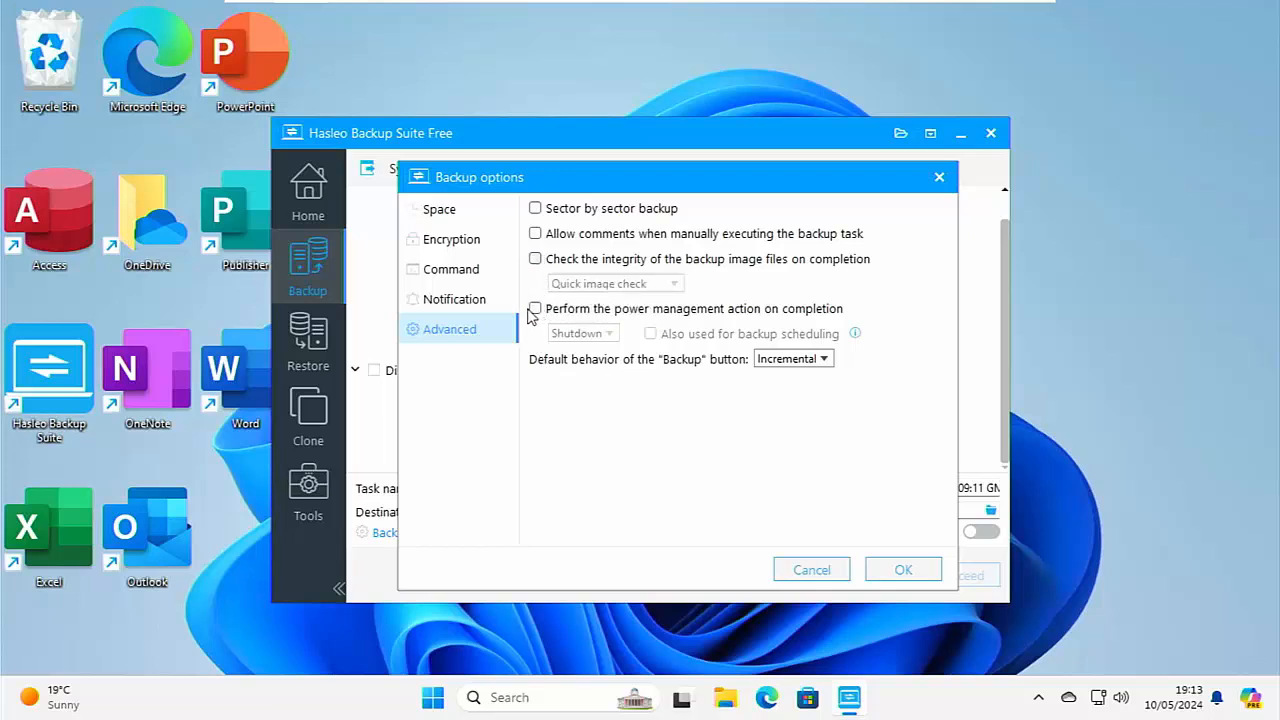
# Try the integrity check with Complete image check and the power management action on completion, and switch both off again.
pyautogui.click(535, 258)
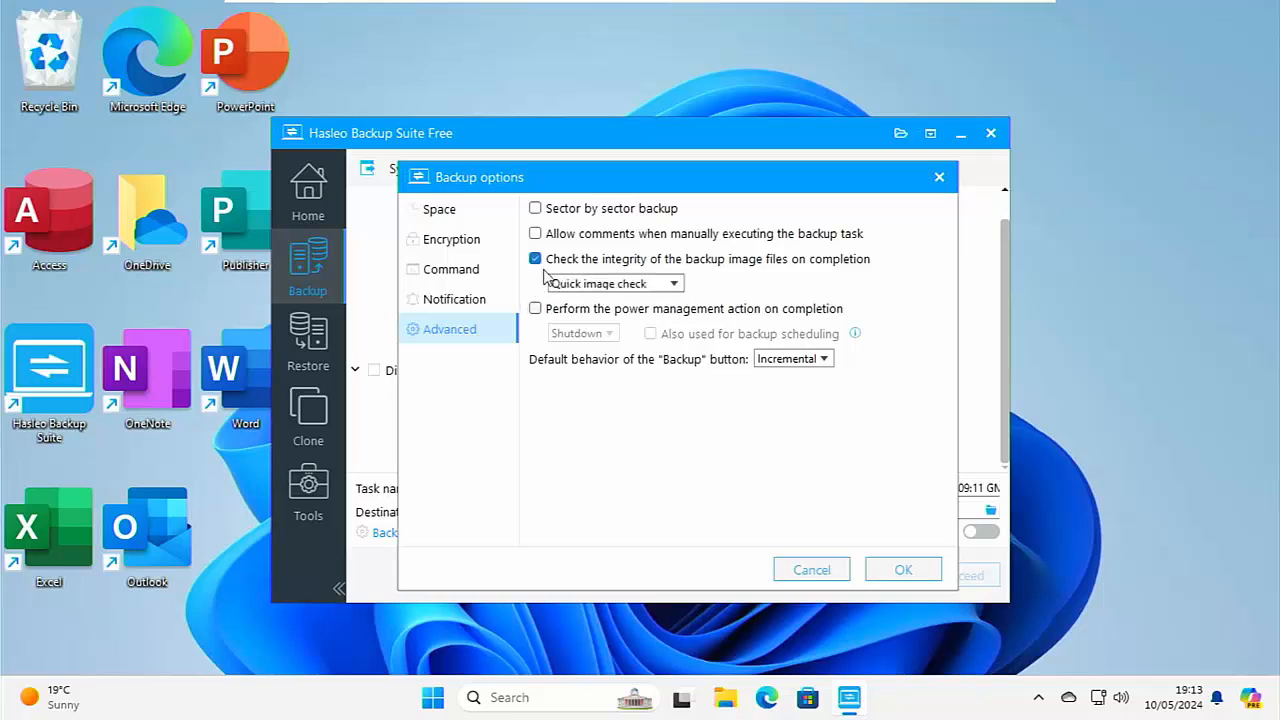
pyautogui.click(563, 285)
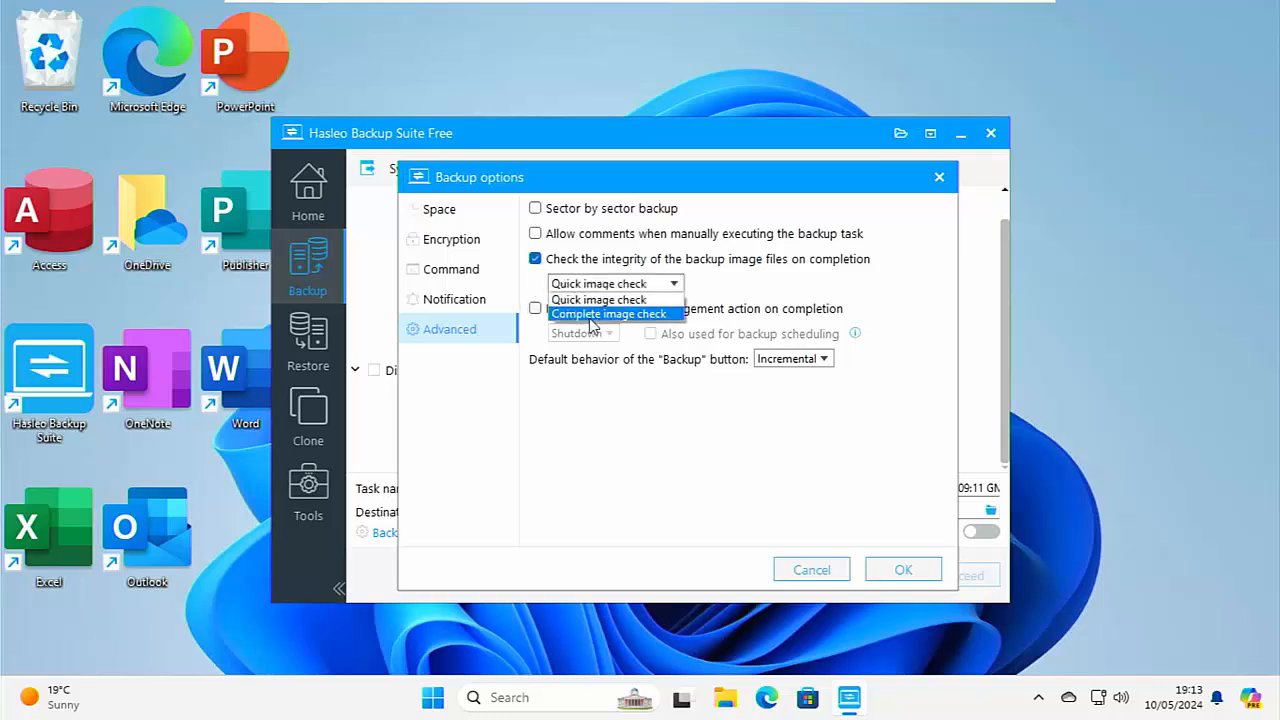
pyautogui.click(592, 318)
pyautogui.click(535, 258)
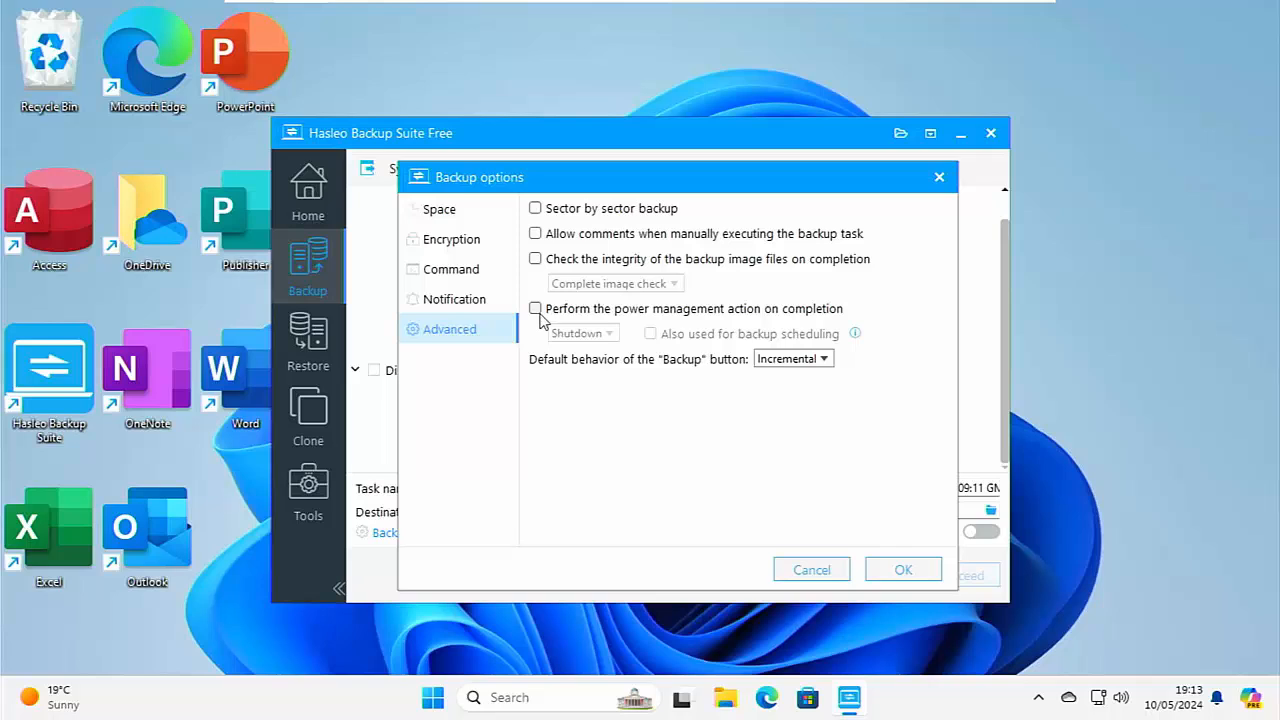
pyautogui.click(537, 310)
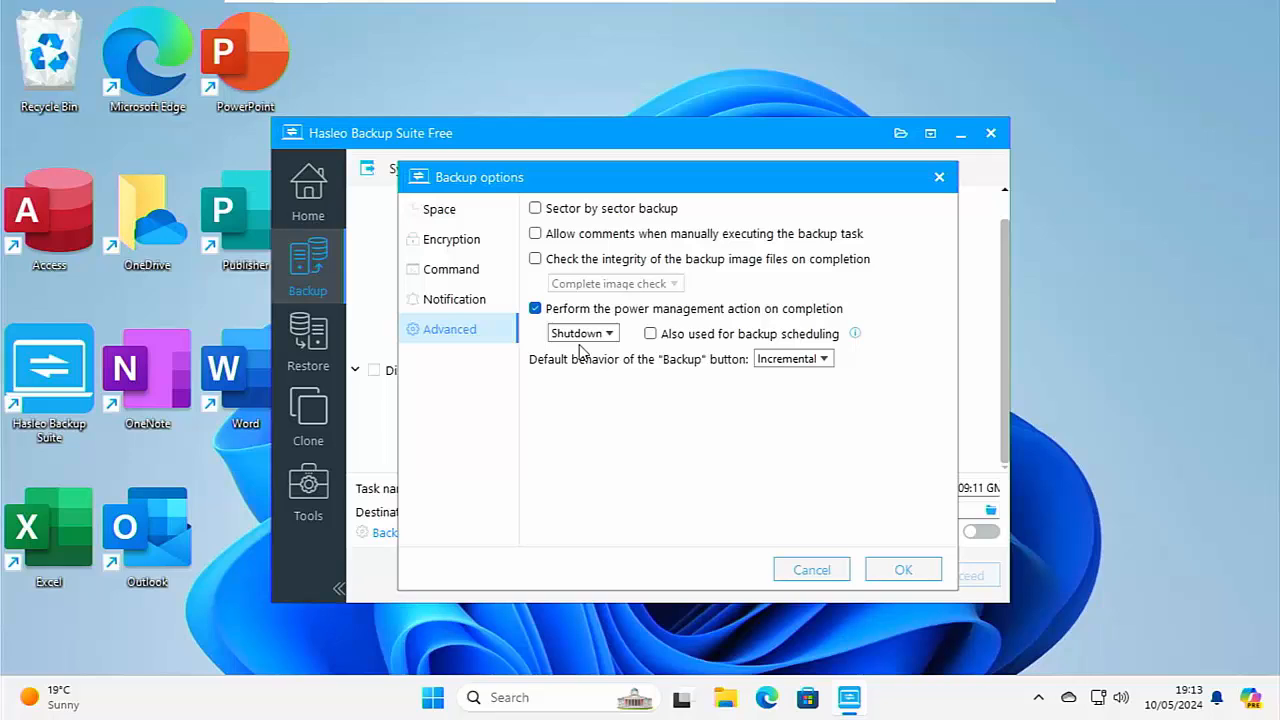
pyautogui.click(537, 311)
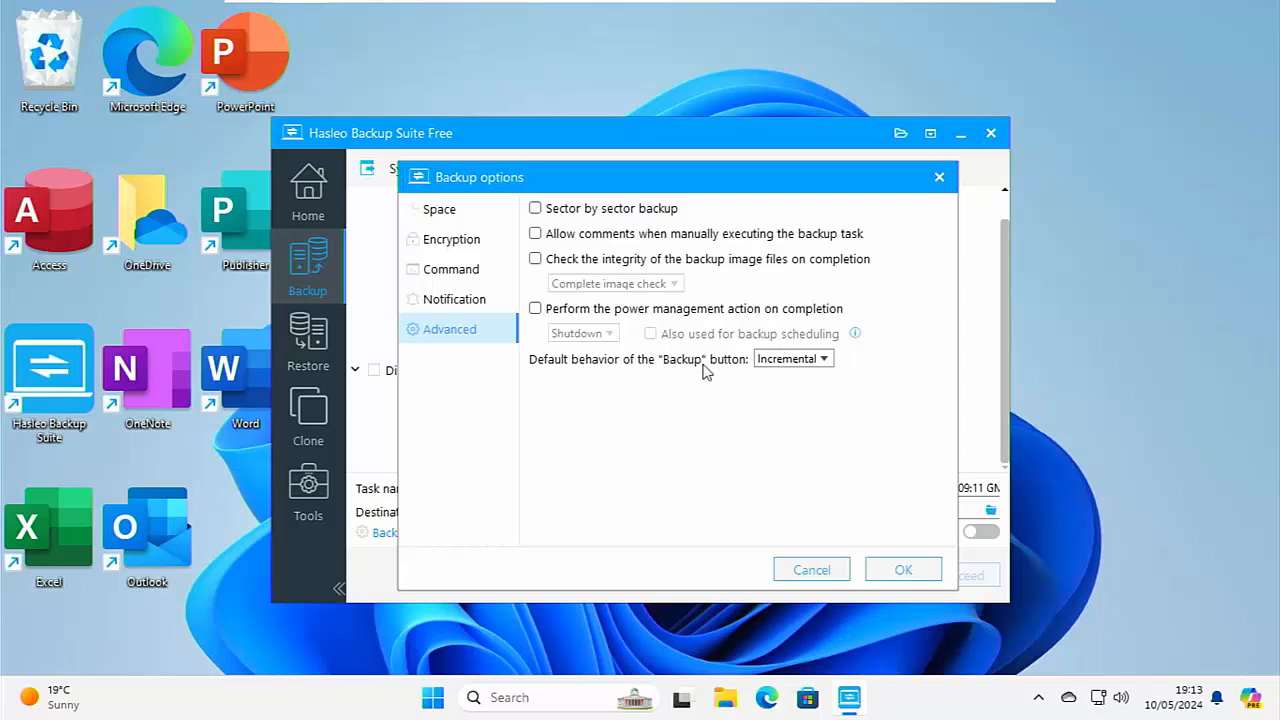
# Try Full, Incremental and Differential in turn as the default behavior of the "Backup" button.
pyautogui.click(825, 361)
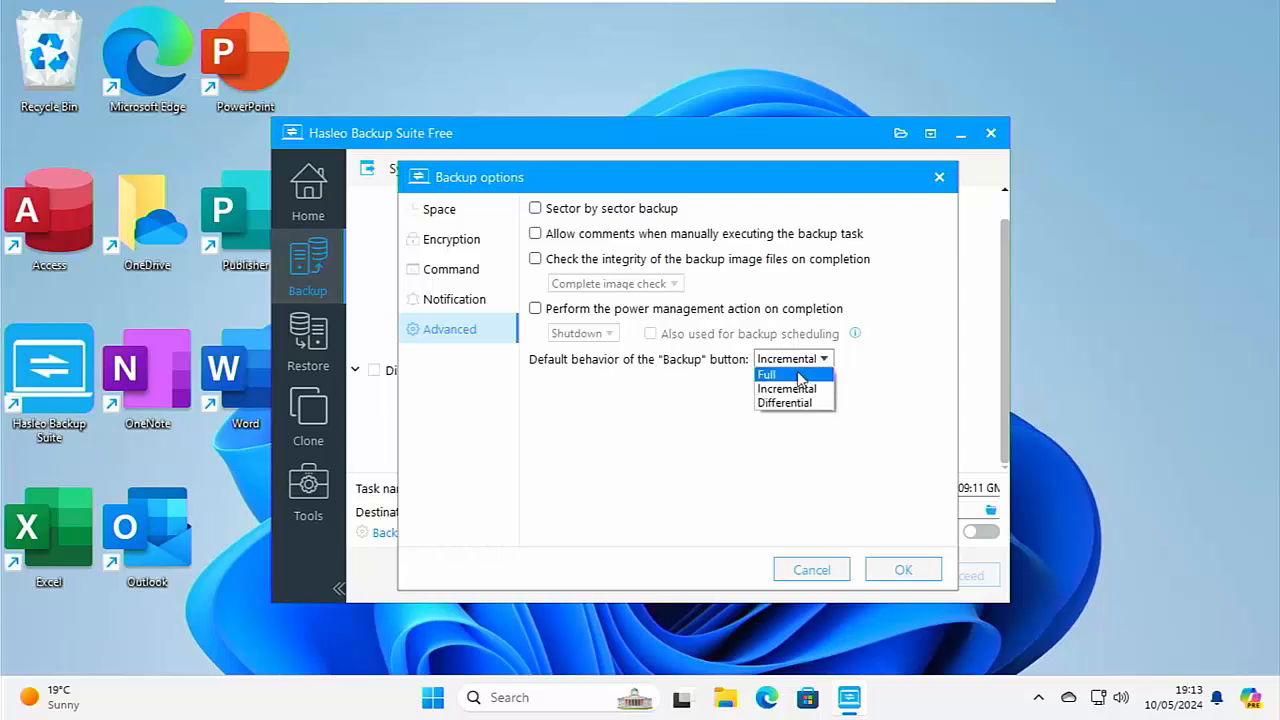
pyautogui.click(798, 375)
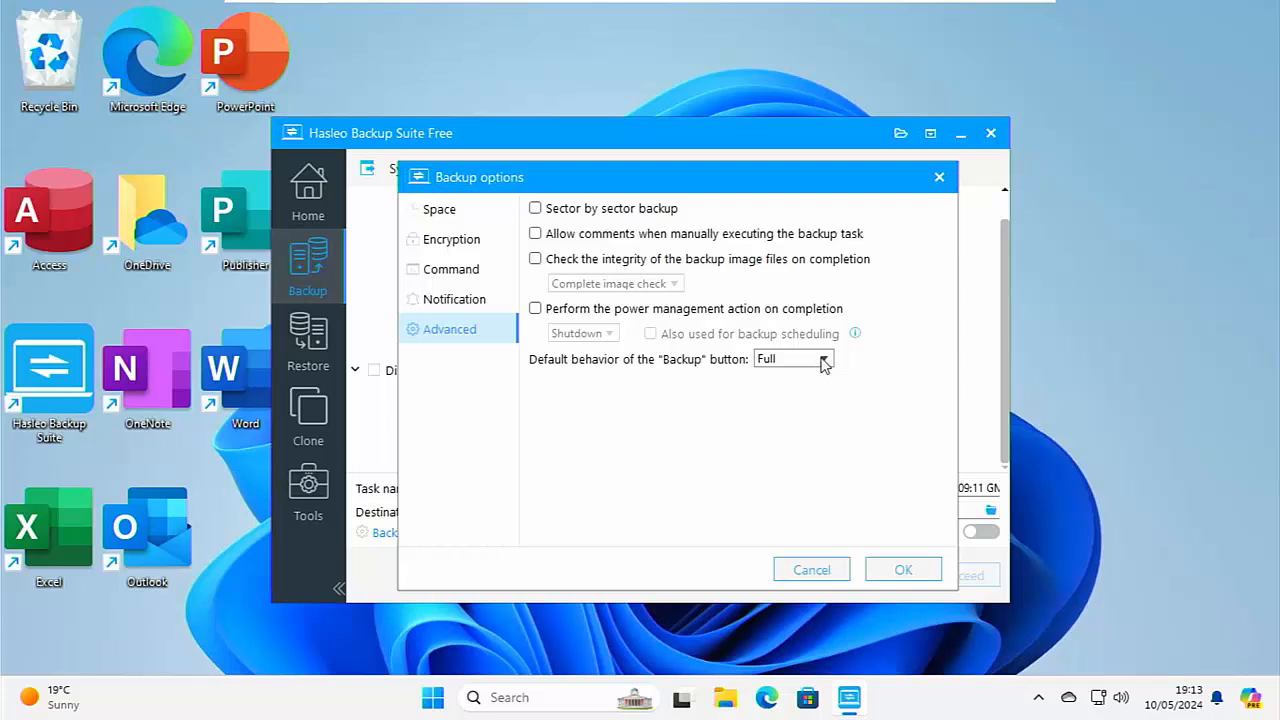
pyautogui.click(824, 360)
pyautogui.click(808, 389)
pyautogui.click(825, 361)
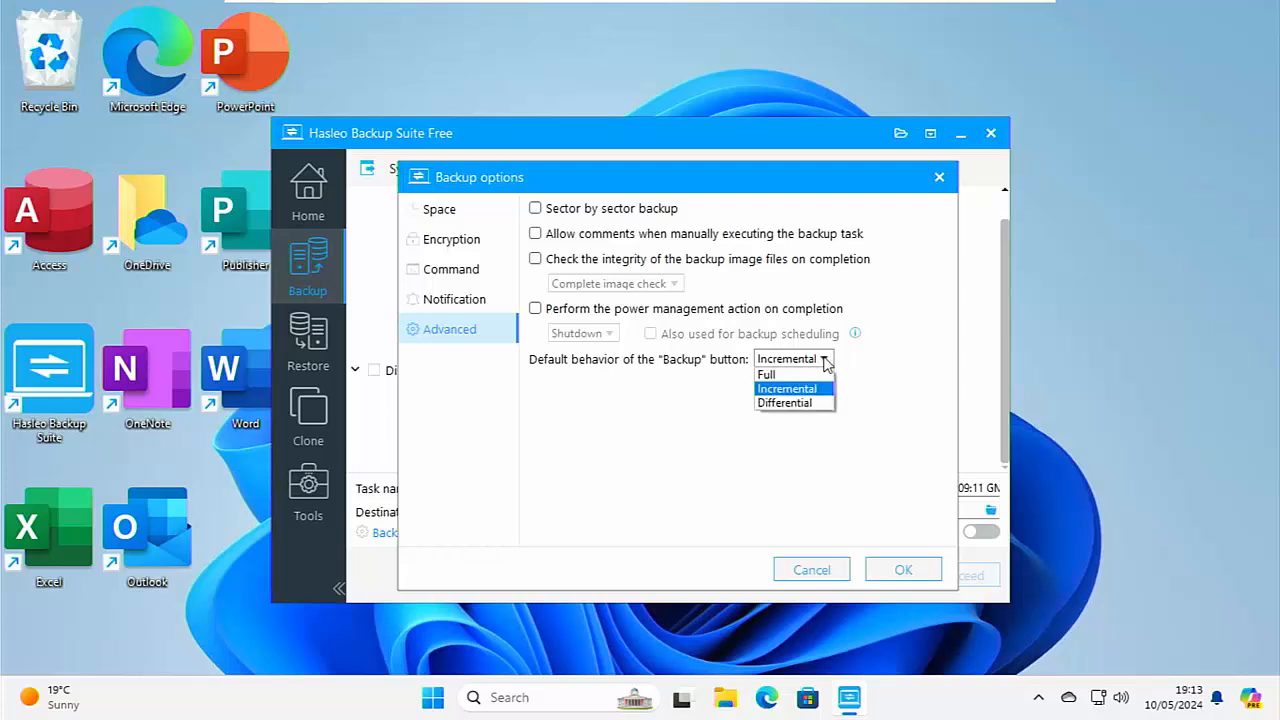
pyautogui.click(799, 403)
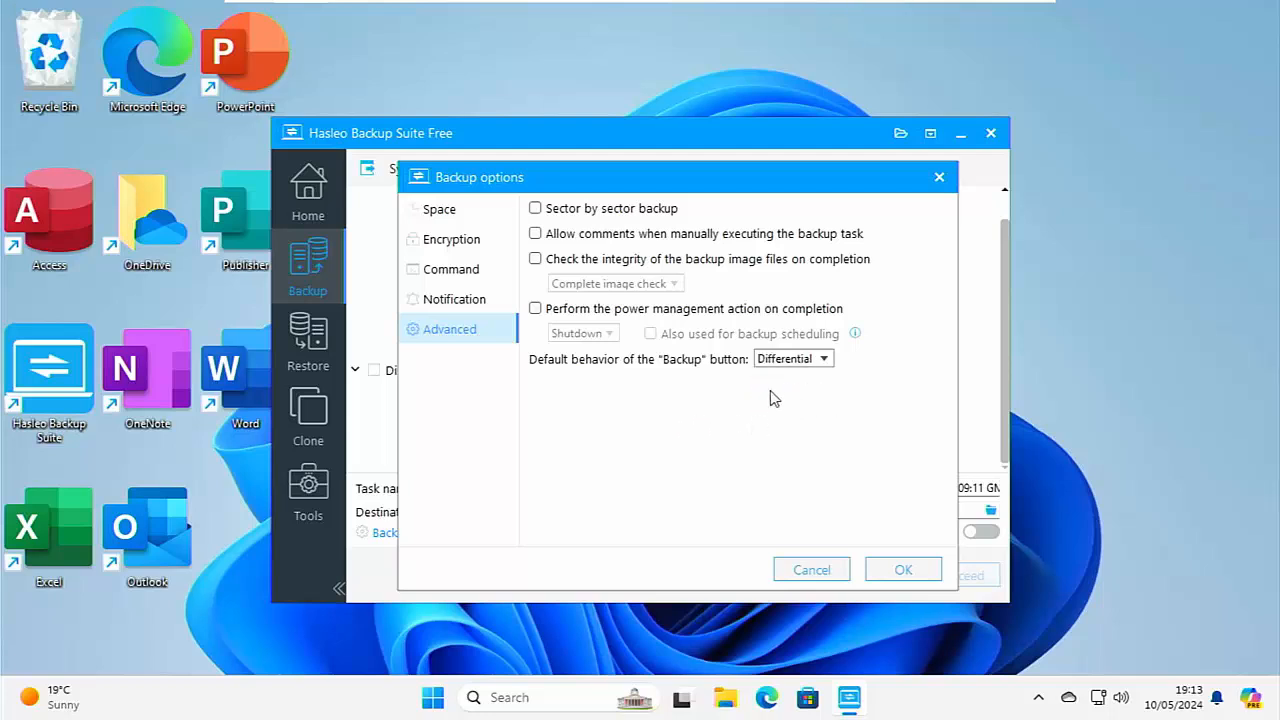
# Set the default behavior of the "Backup" button to Full and confirm the backup options.
pyautogui.click(825, 362)
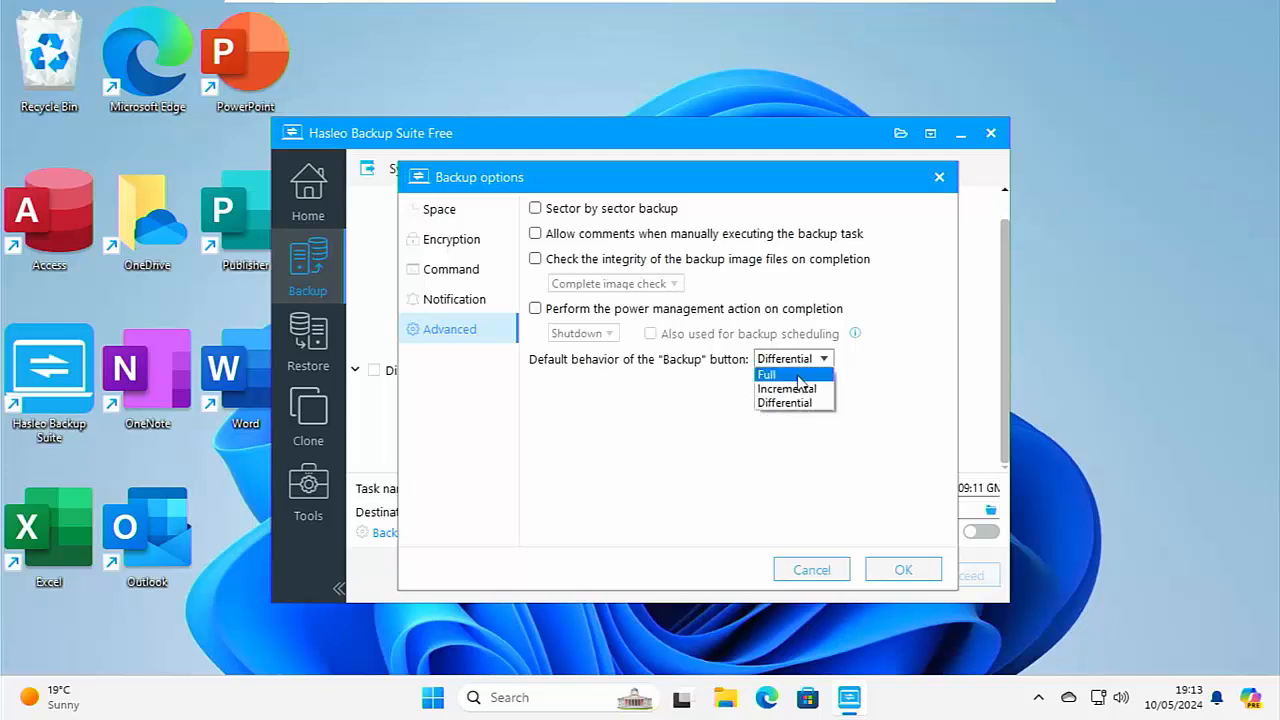
pyautogui.click(800, 375)
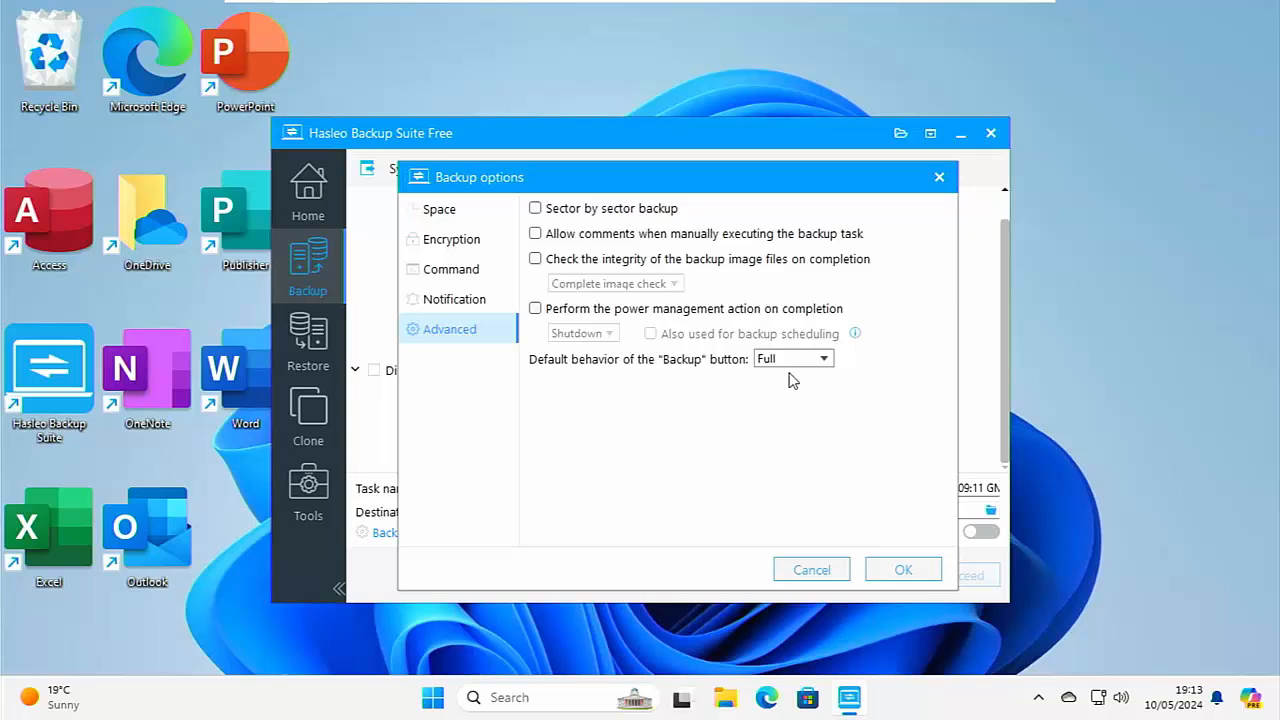
pyautogui.click(818, 361)
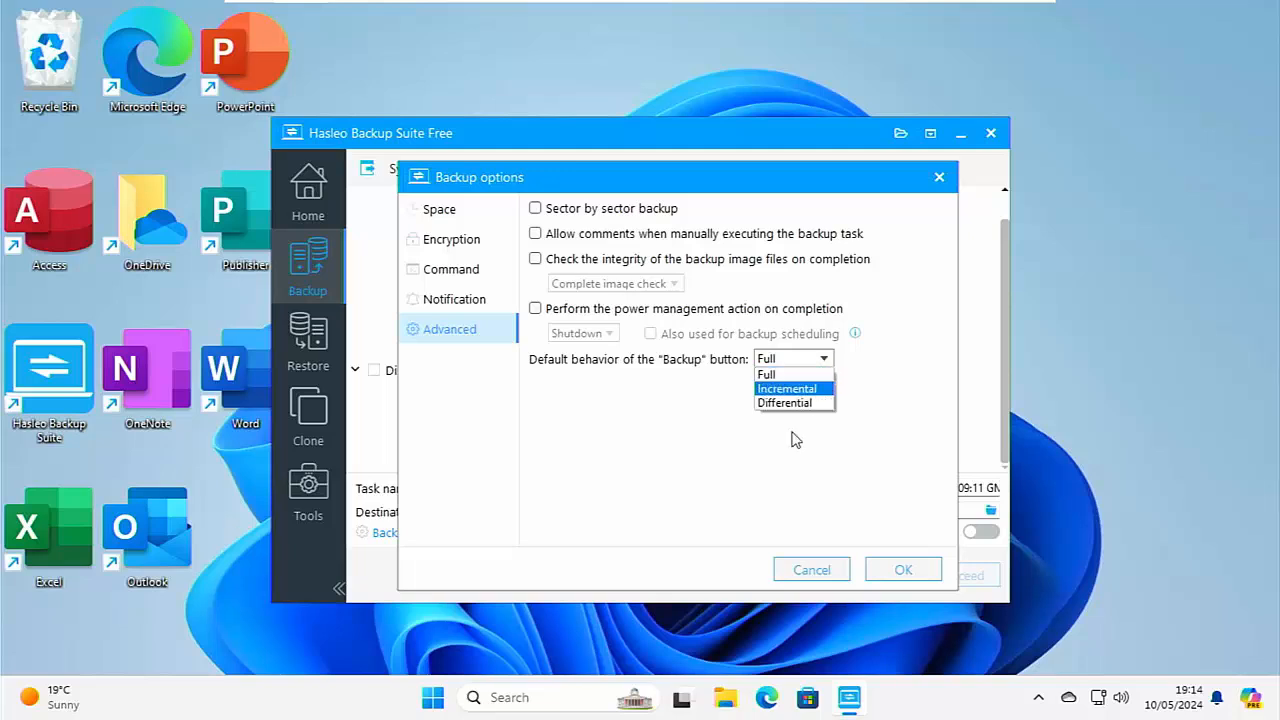
pyautogui.click(778, 378)
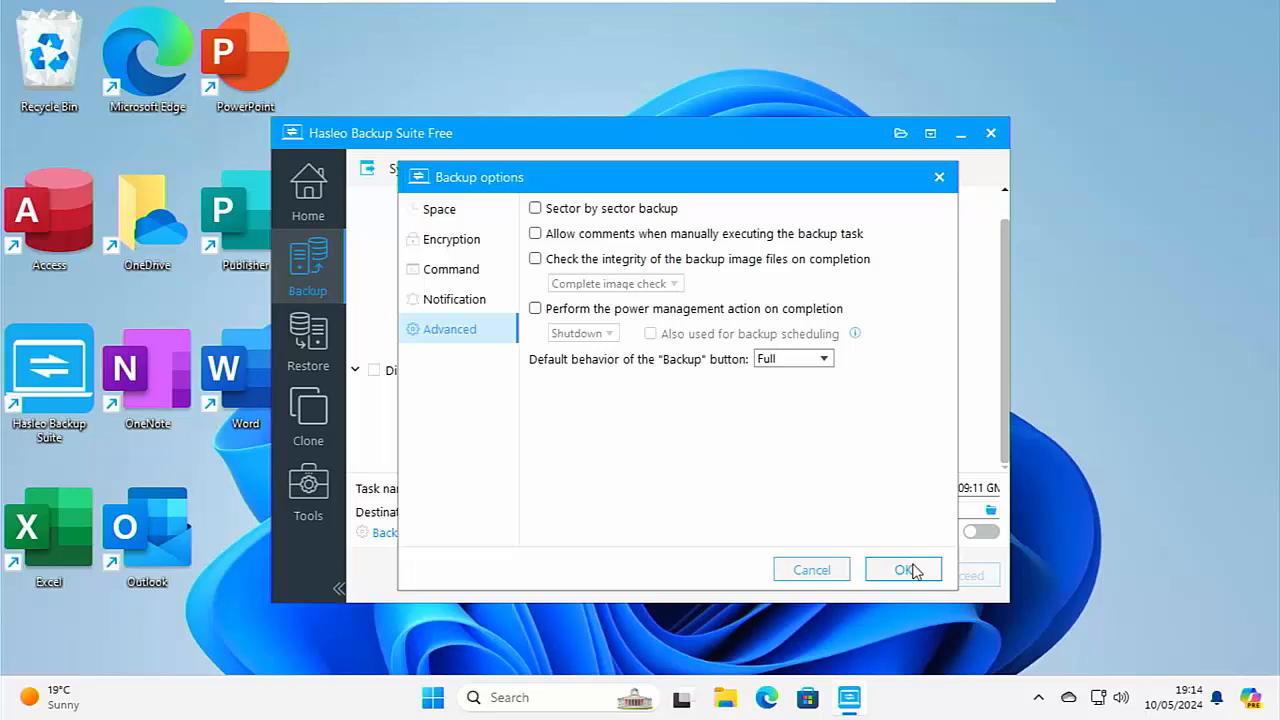
pyautogui.click(912, 568)
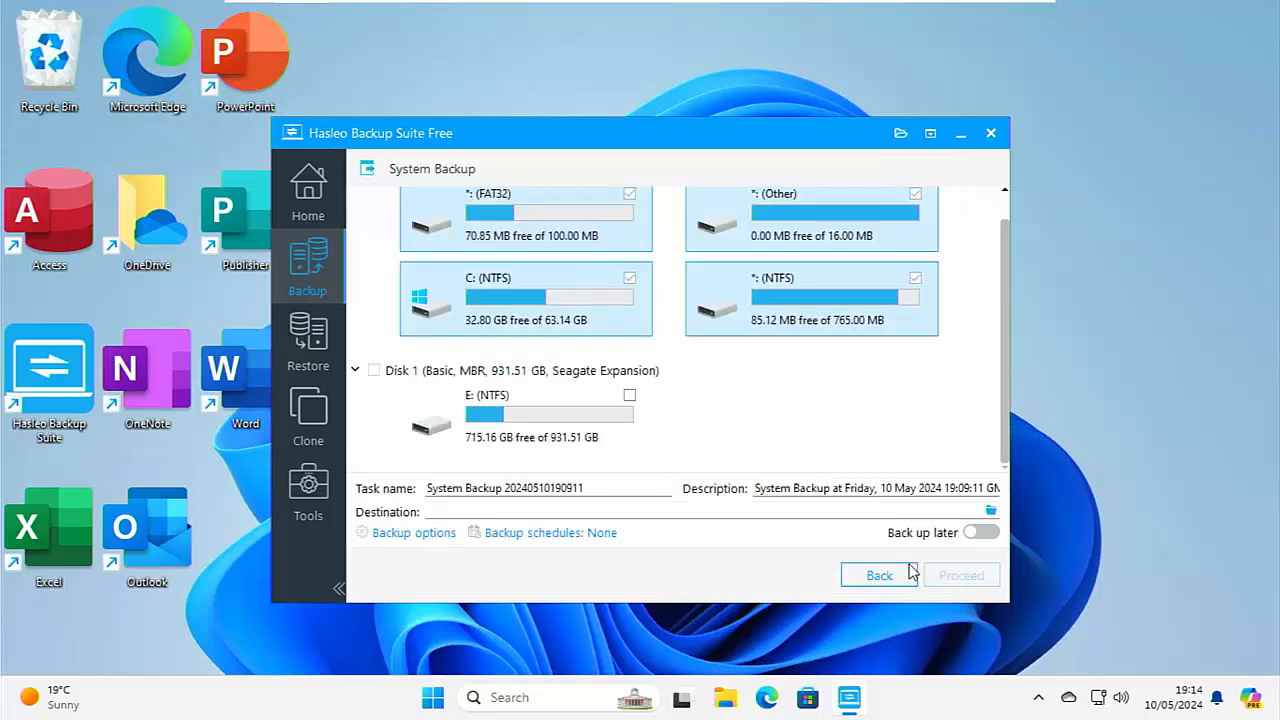
# Open the backup schedules, review the One-time, Daily, Monthly and Event trigger settings for a new schedule, and cancel adding it.
pyautogui.click(522, 534)
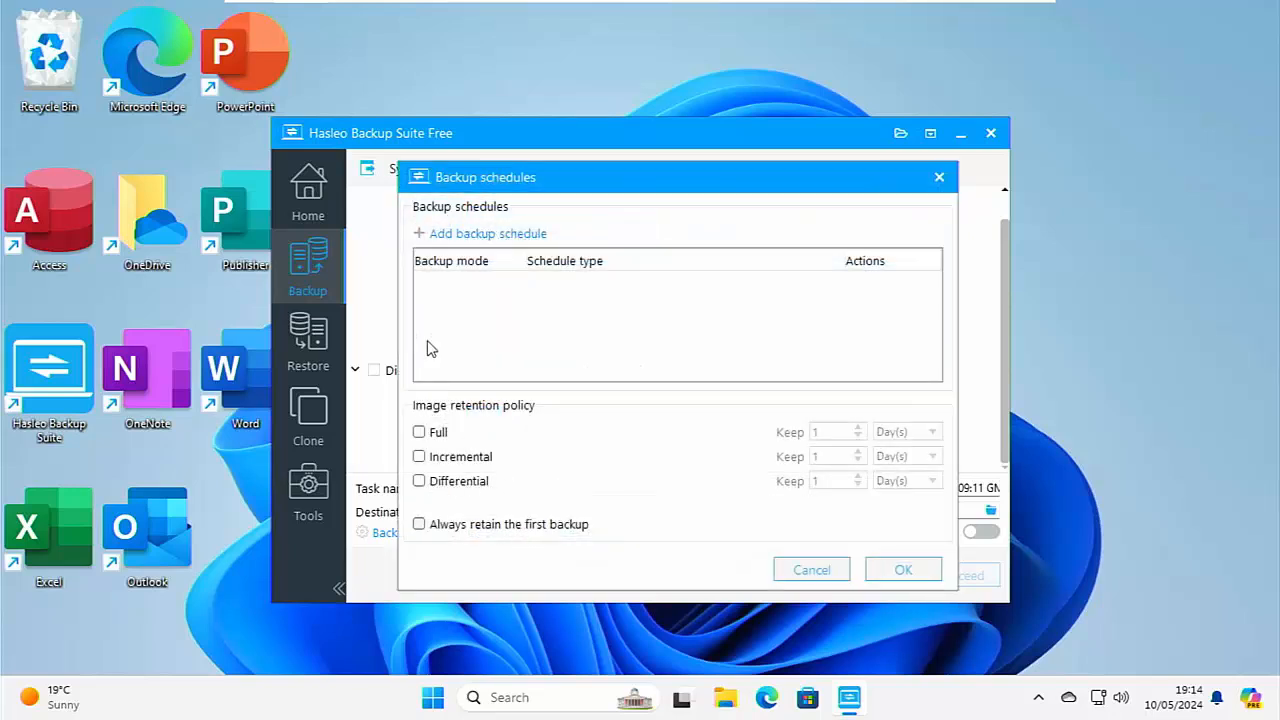
pyautogui.click(441, 236)
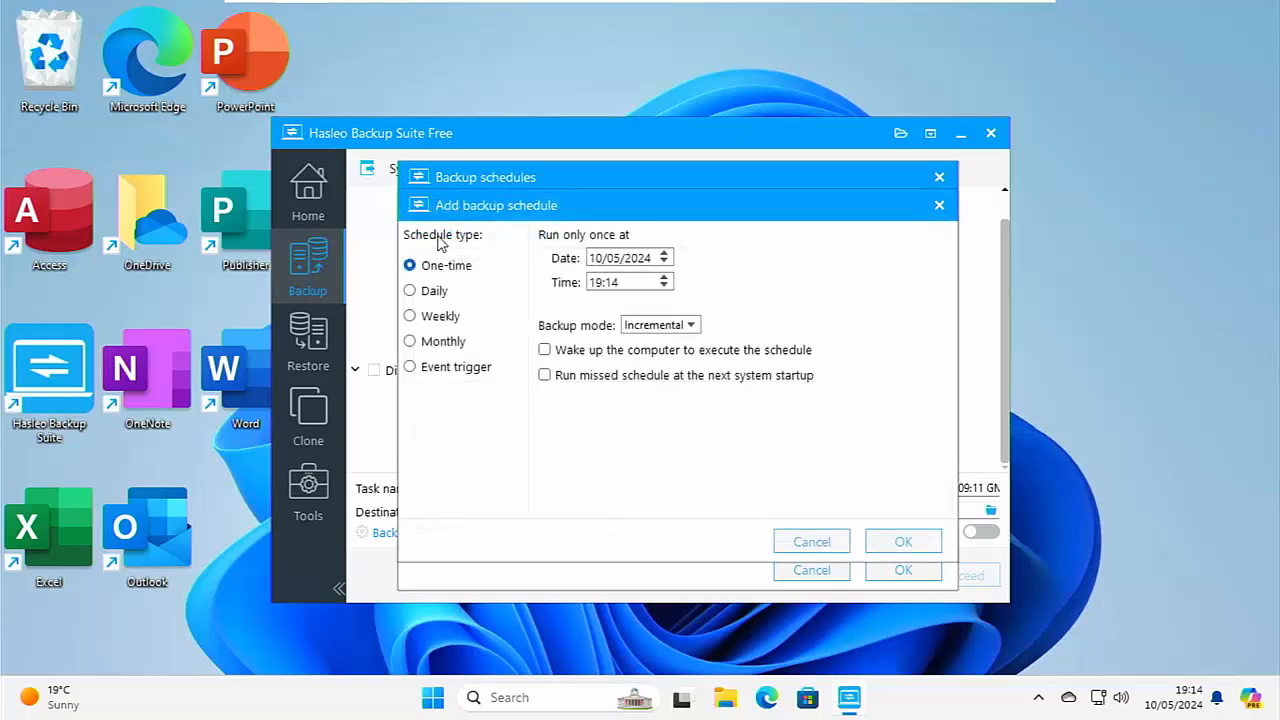
pyautogui.click(424, 291)
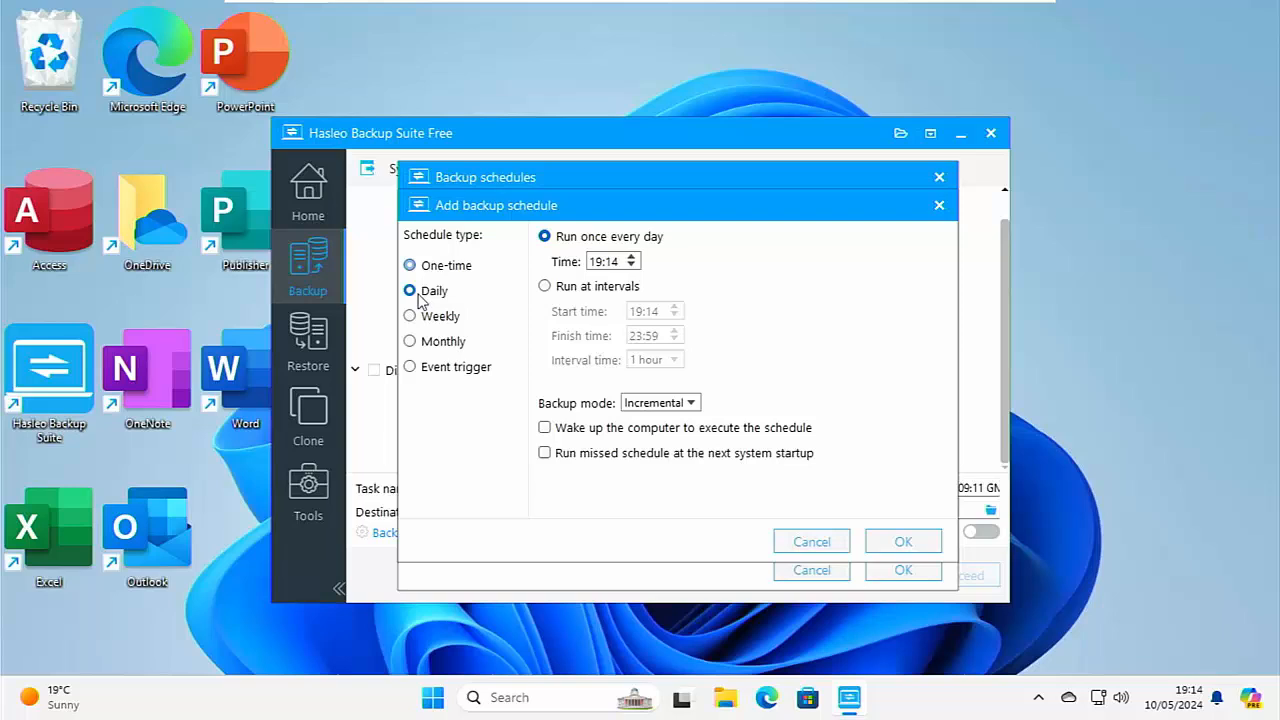
pyautogui.click(416, 342)
pyautogui.click(417, 367)
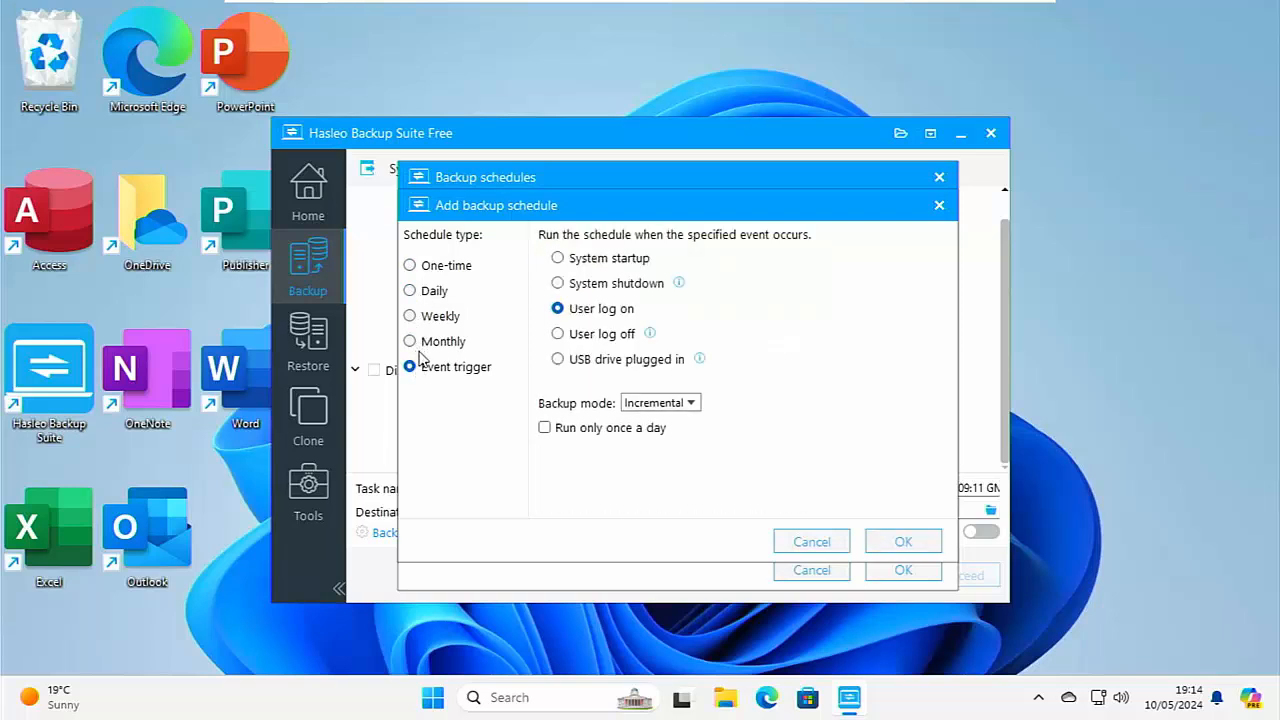
pyautogui.click(422, 268)
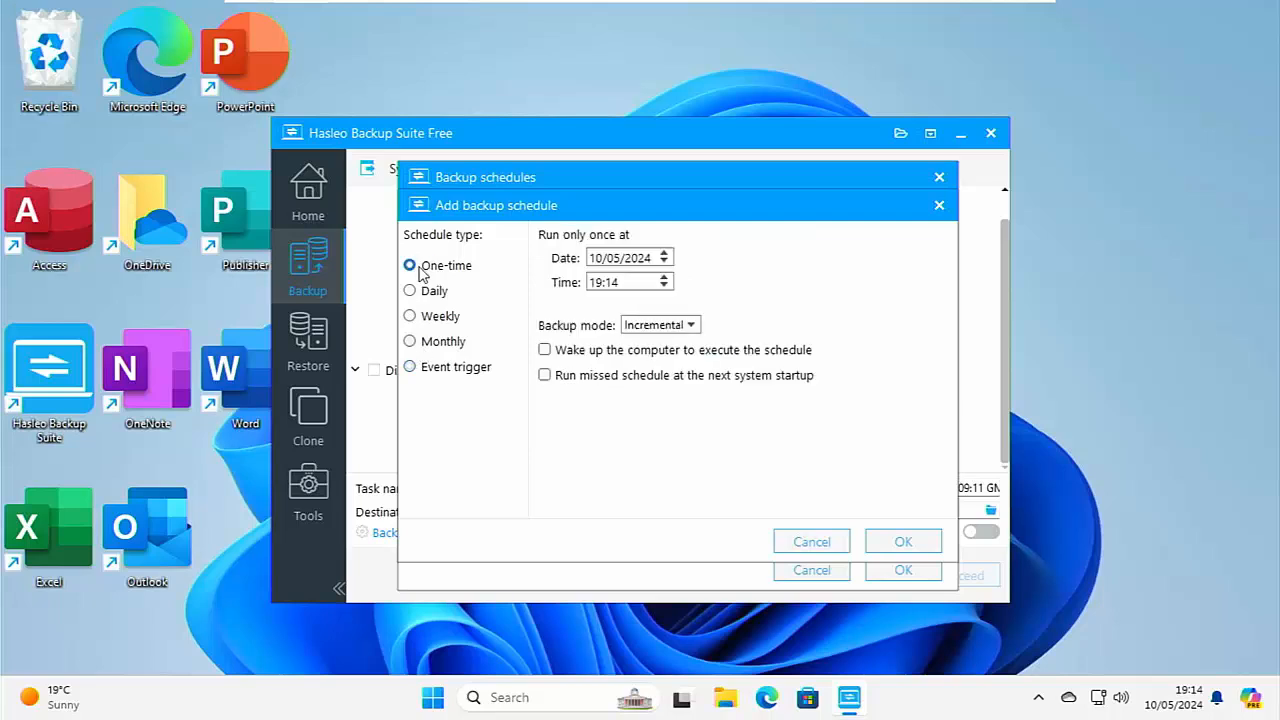
pyautogui.click(437, 290)
pyautogui.click(438, 341)
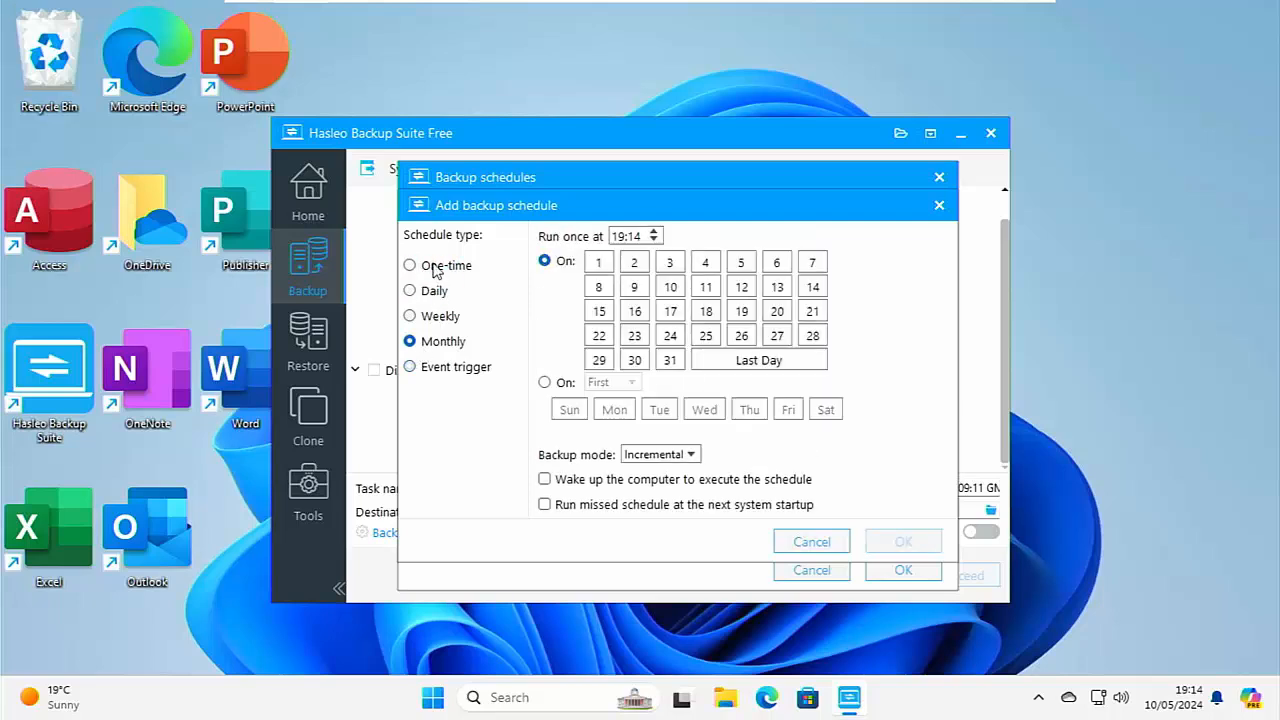
pyautogui.click(437, 266)
pyautogui.click(801, 541)
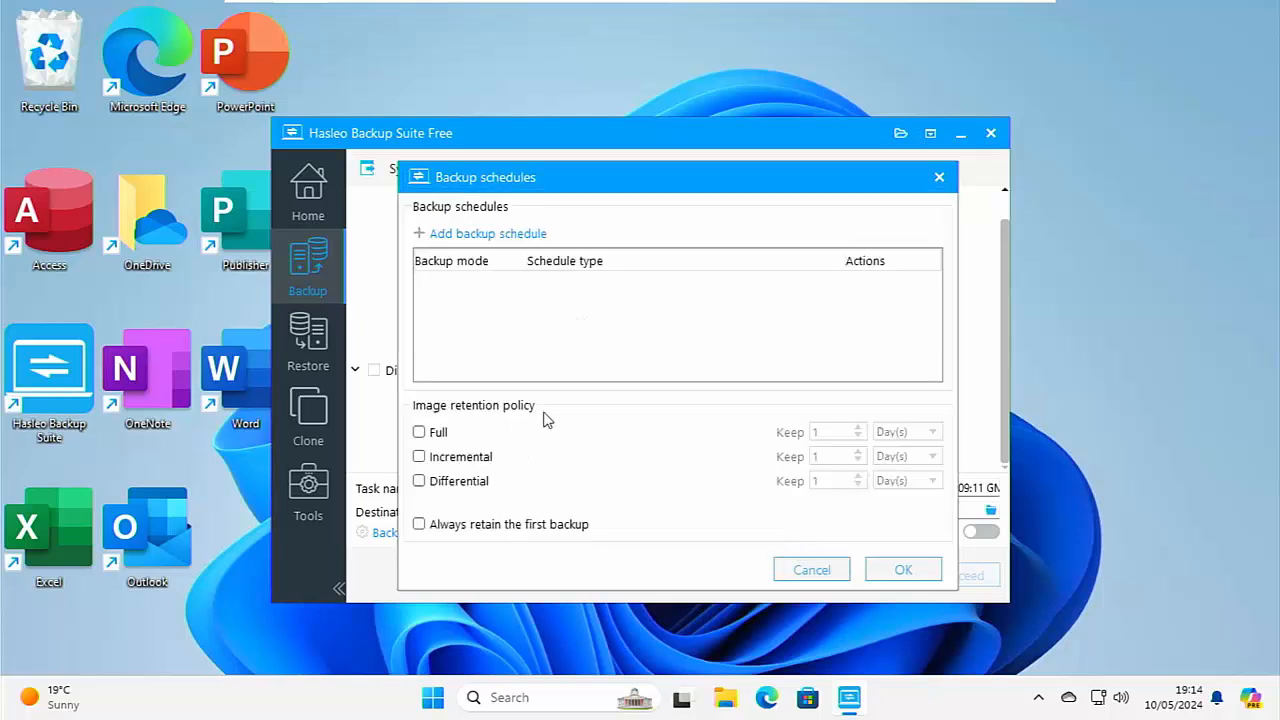
# Enable the image retention policy for full backups and set it to keep 3 backups.
pyautogui.click(421, 435)
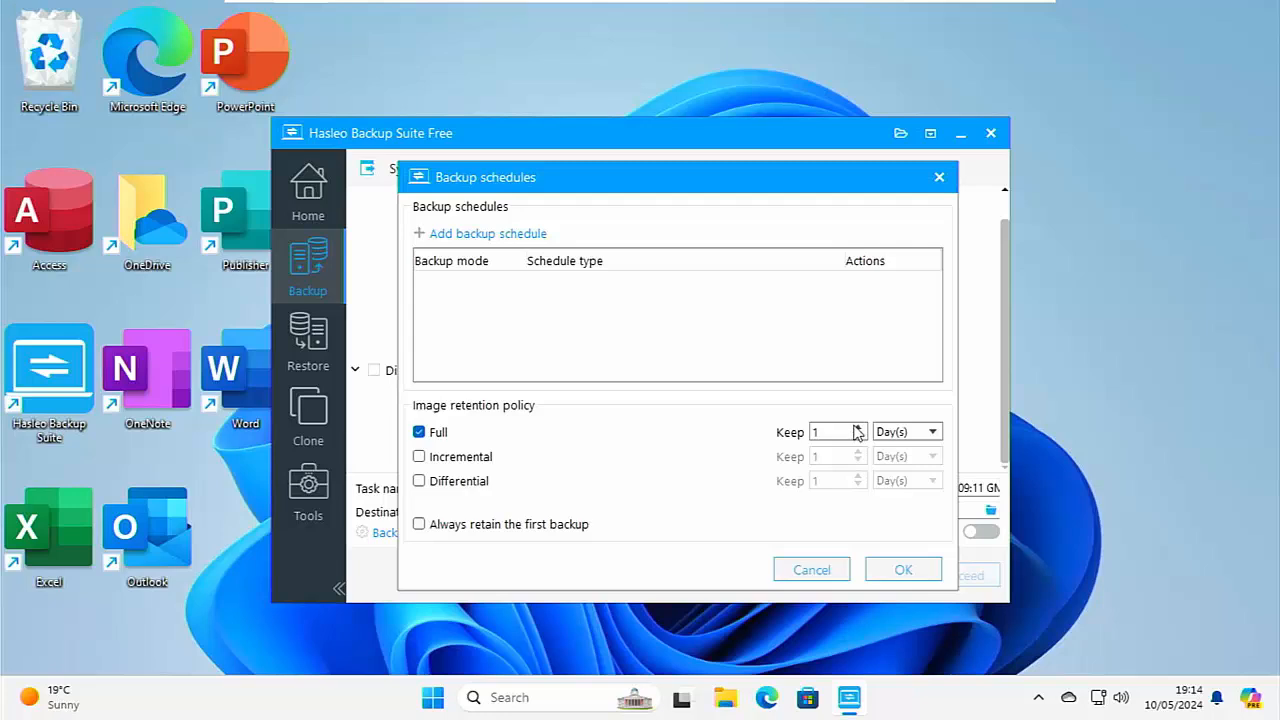
pyautogui.click(890, 432)
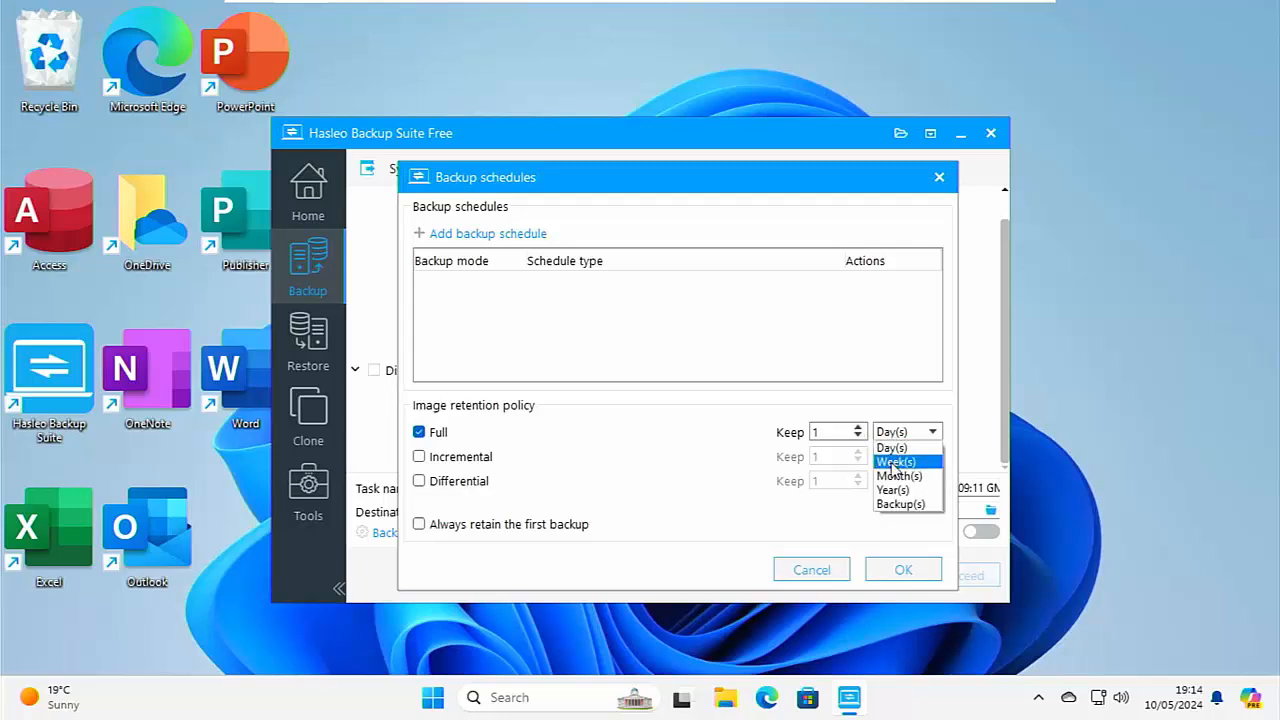
pyautogui.click(893, 504)
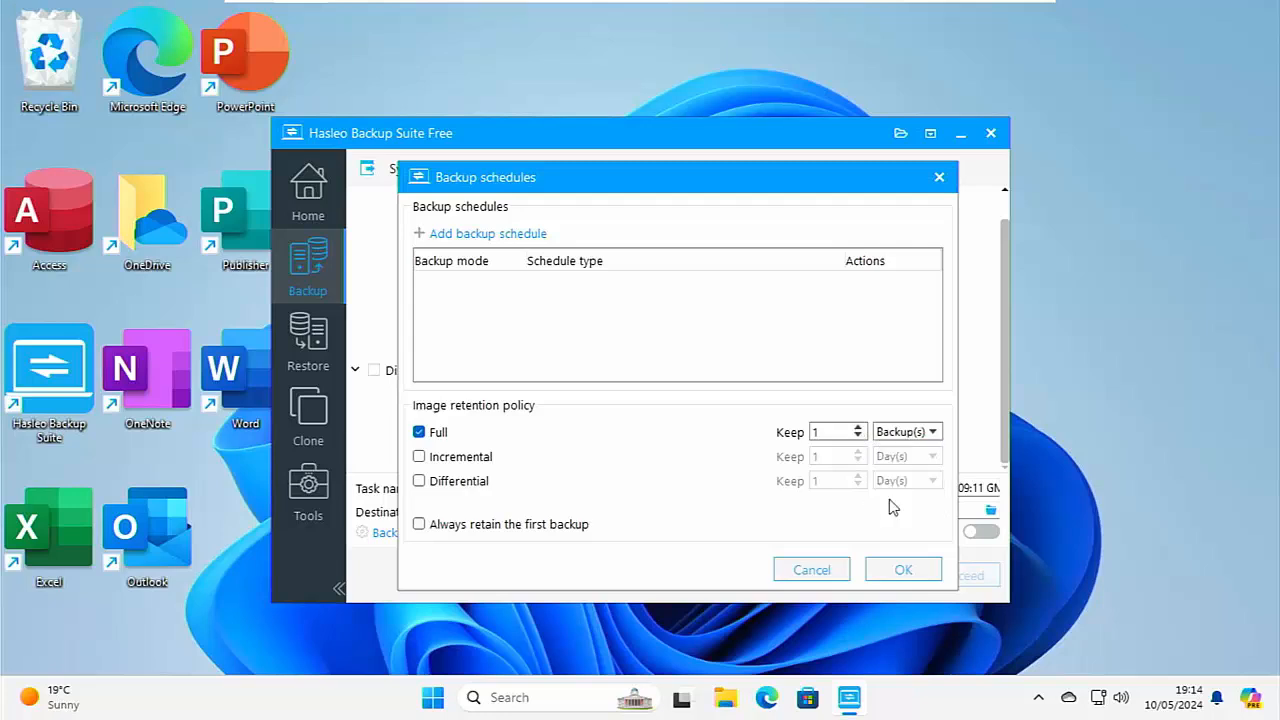
pyautogui.click(857, 427)
# Try the incremental and differential retention policies, with the incremental one counted in Backup(s), and switch both off again.
pyautogui.click(419, 456)
pyautogui.click(419, 481)
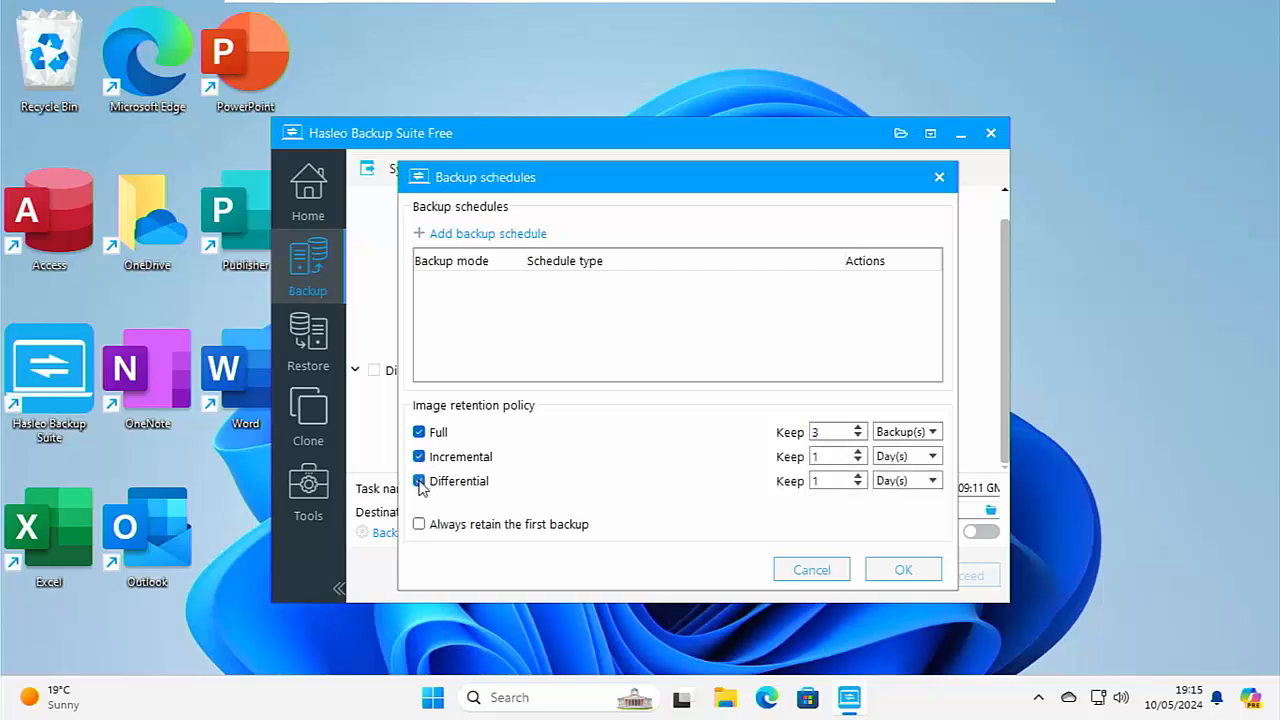
pyautogui.click(419, 481)
pyautogui.click(419, 456)
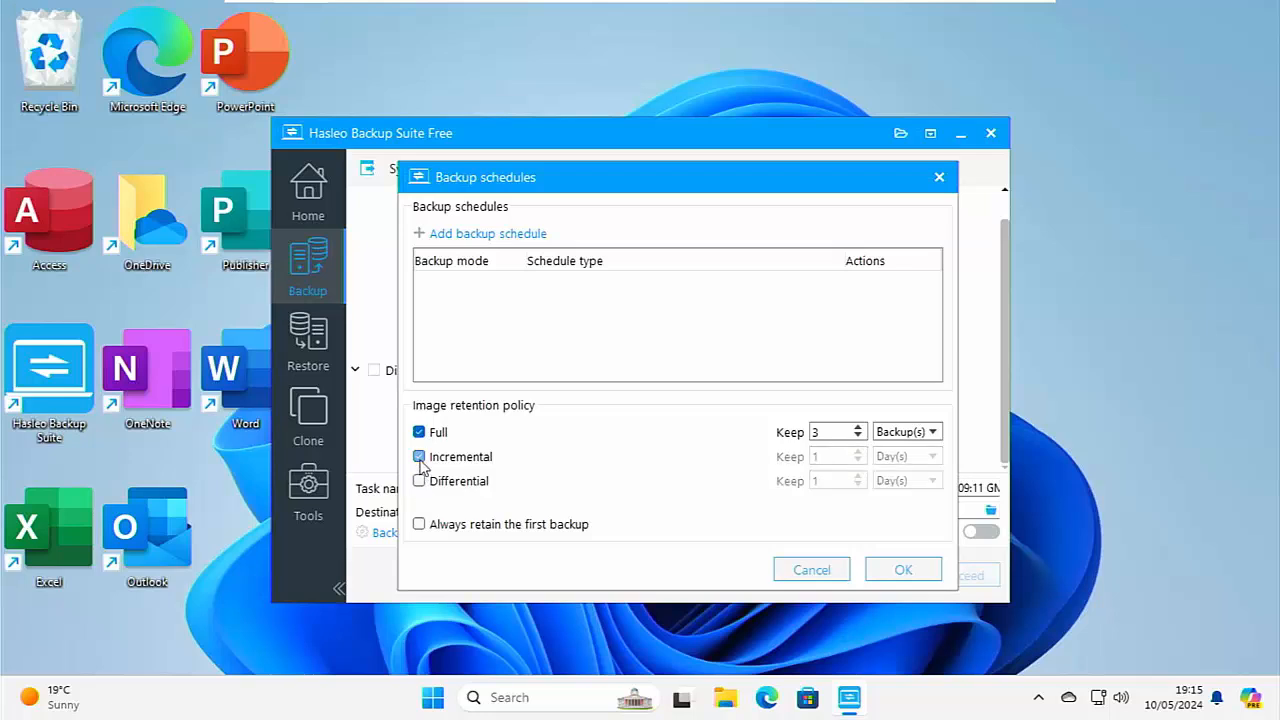
pyautogui.click(419, 456)
pyautogui.click(897, 458)
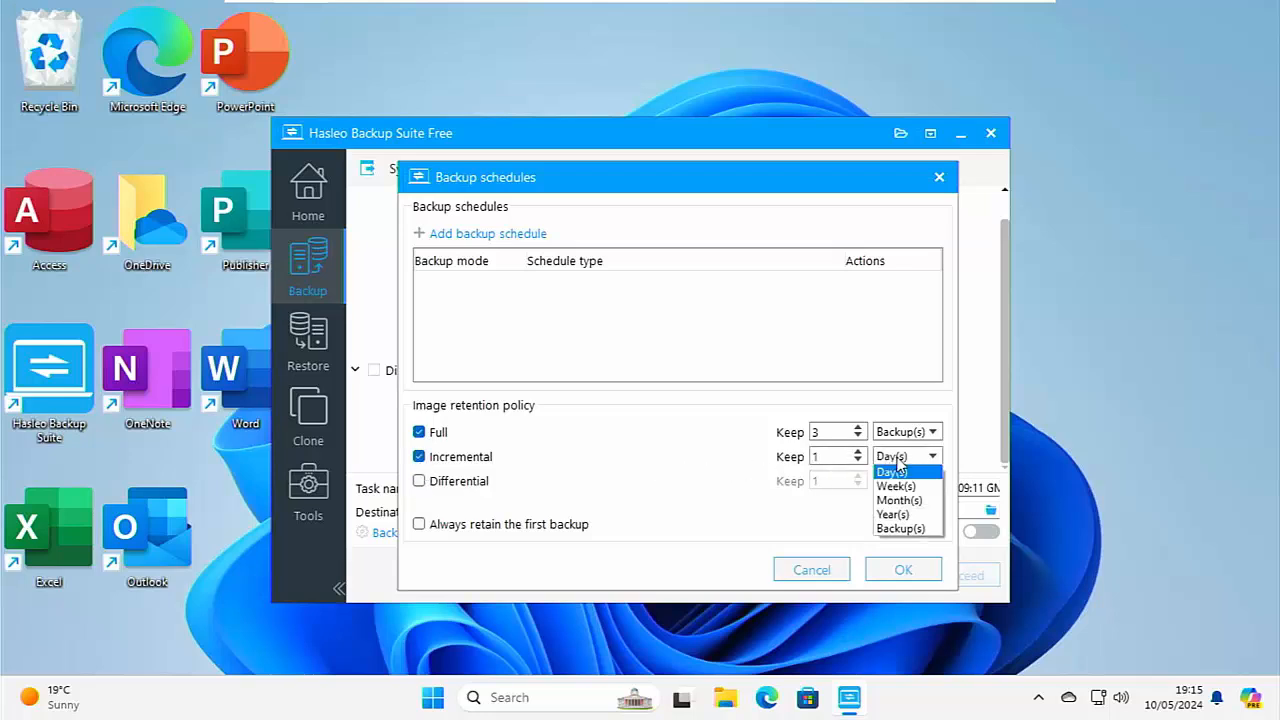
pyautogui.click(892, 528)
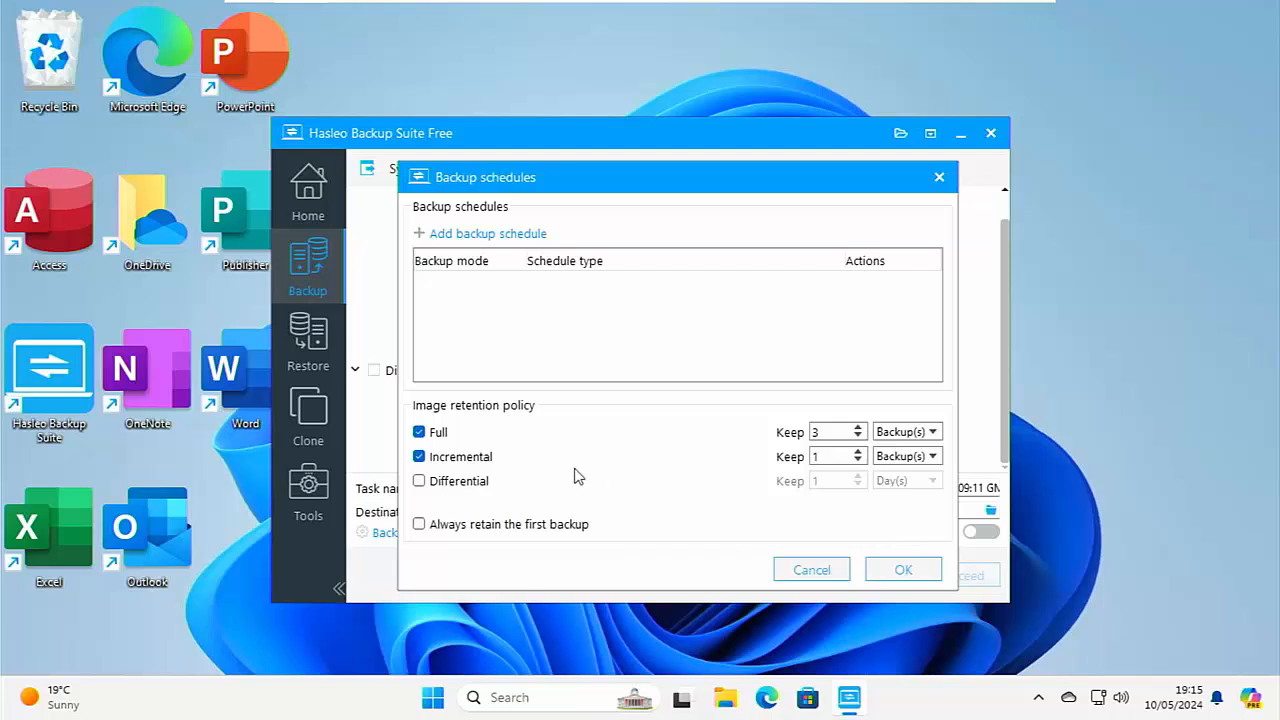
pyautogui.click(430, 461)
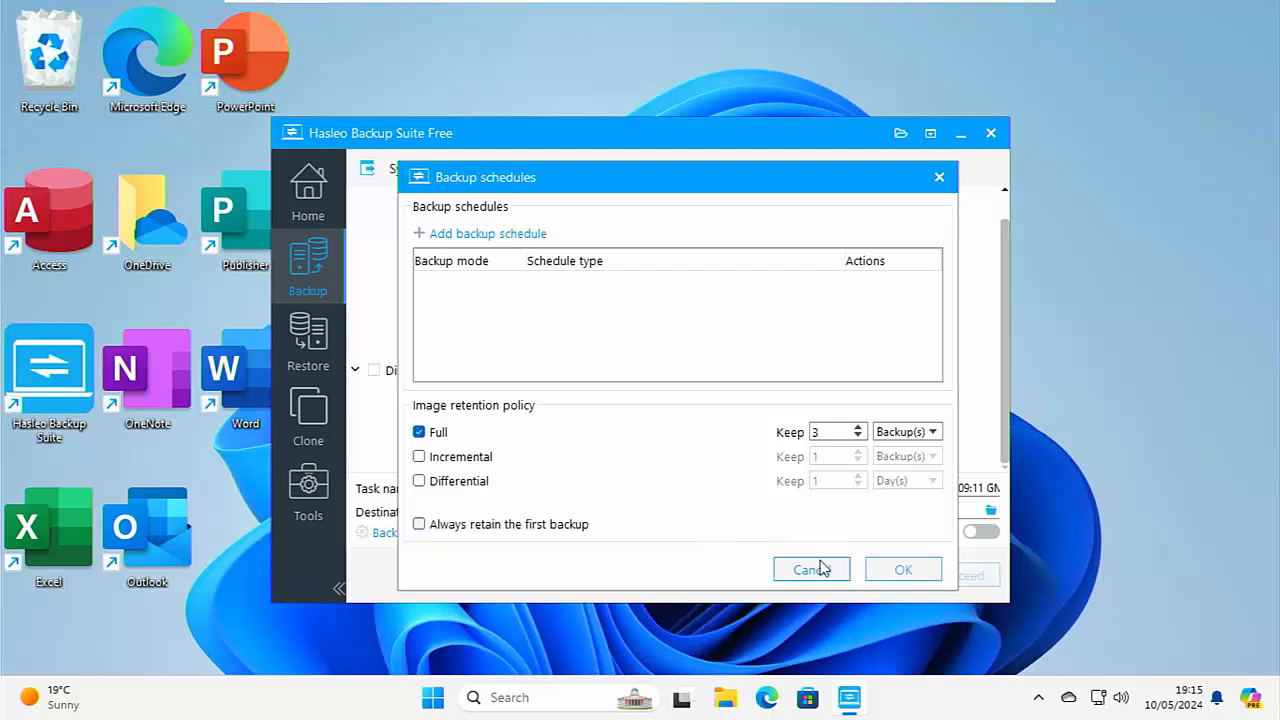
# Confirm the backup schedule settings and rename the backup task as "Backup of laptop".
pyautogui.click(887, 573)
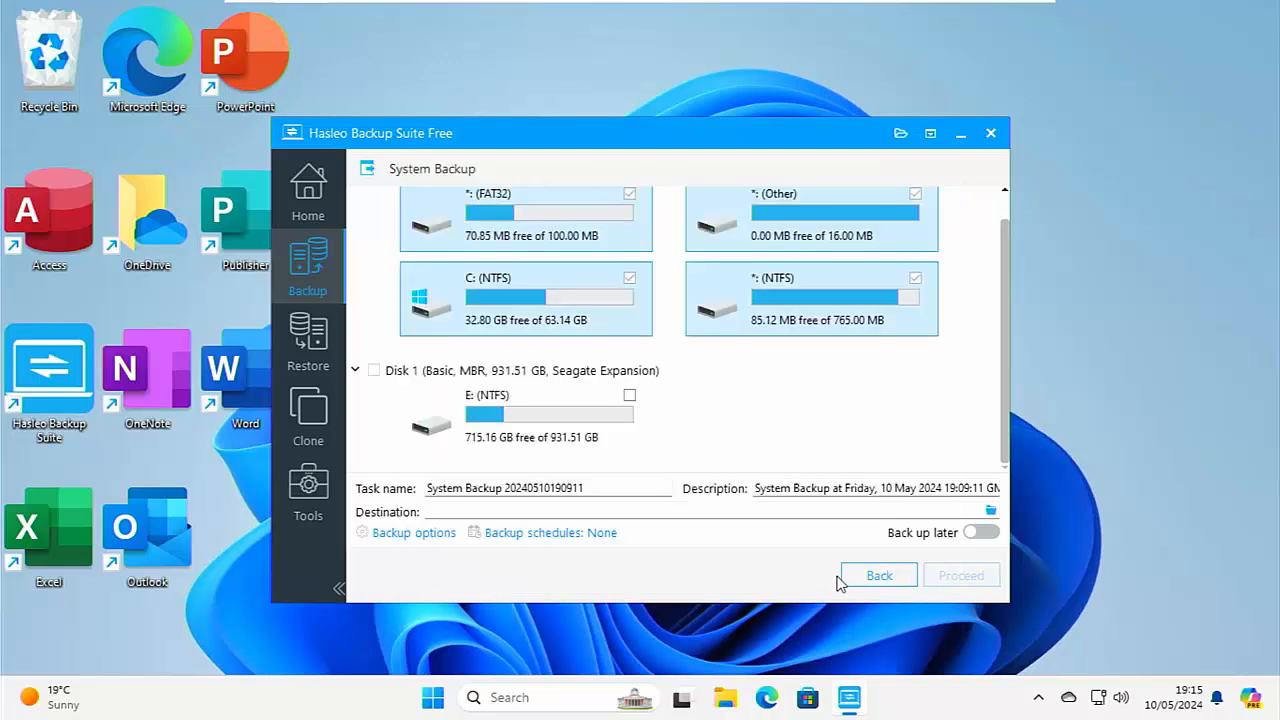
pyautogui.click(457, 487)
pyautogui.moveTo(610, 486); pyautogui.dragTo(391, 481)
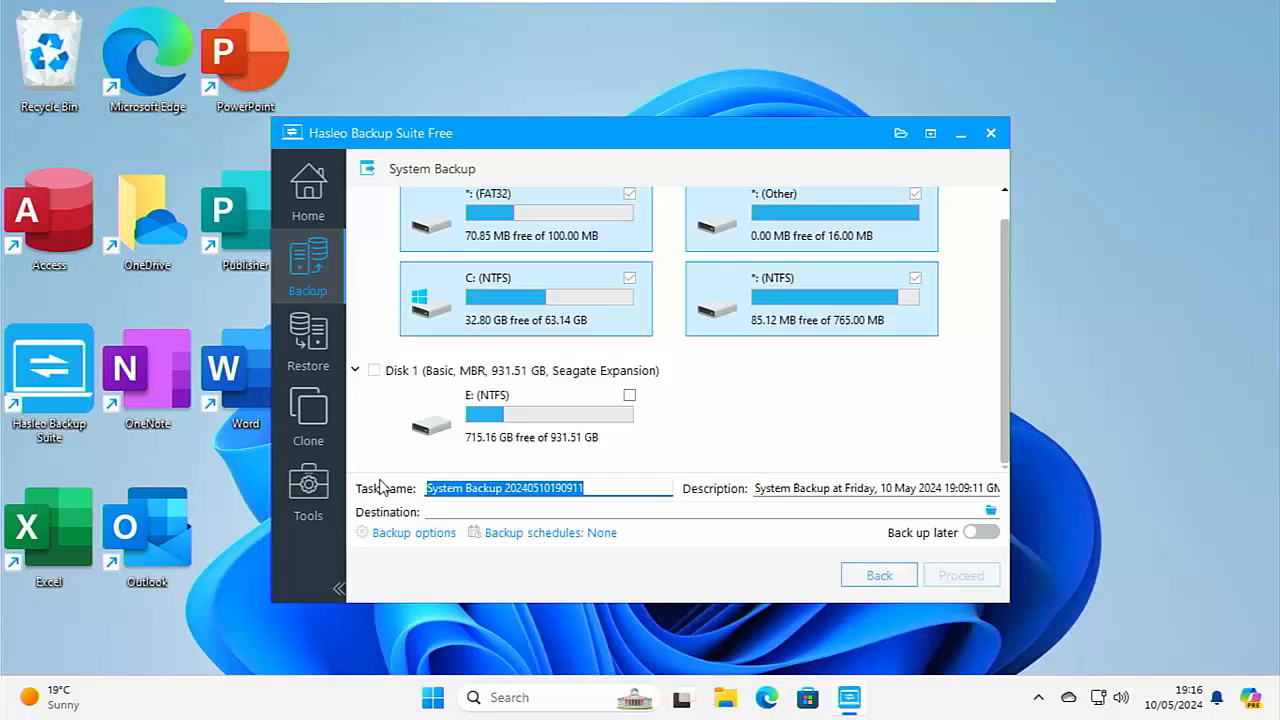
pyautogui.write('Back')
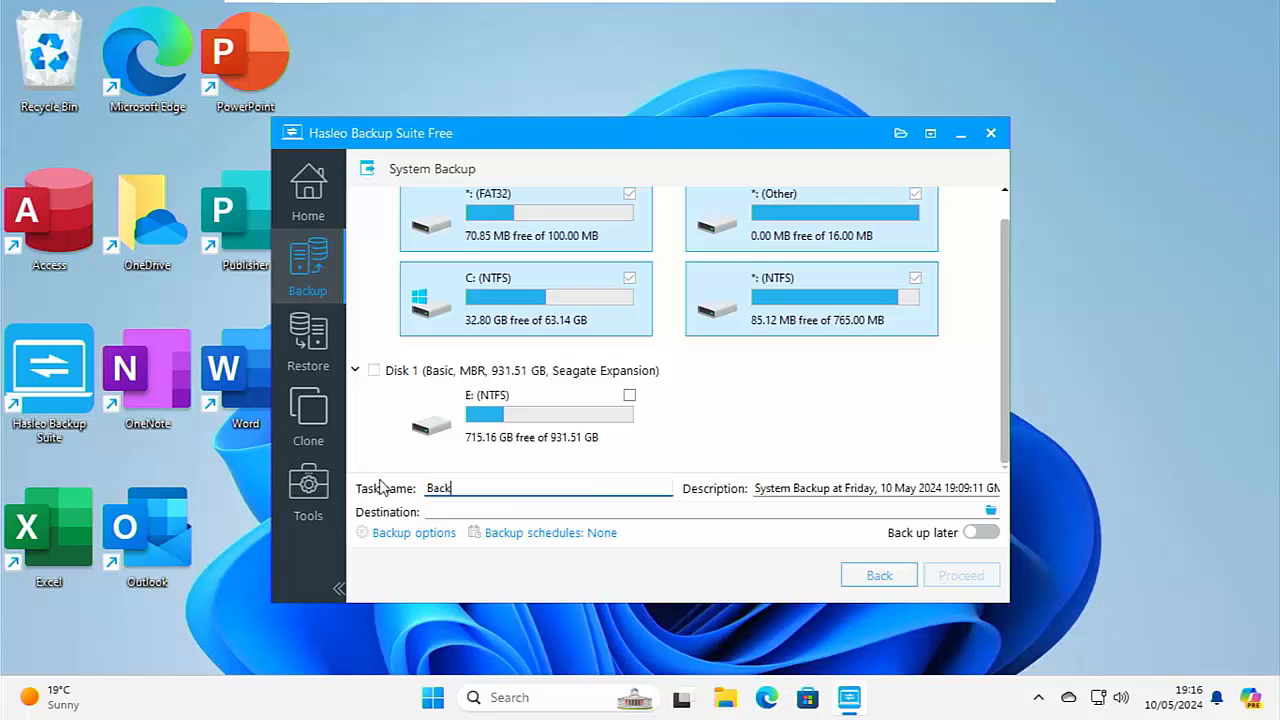
pyautogui.write('up of laptop')
# Set the backup destination to a new folder named "HasLeo Backups" on Local Disk (E:).
pyautogui.click(521, 515)
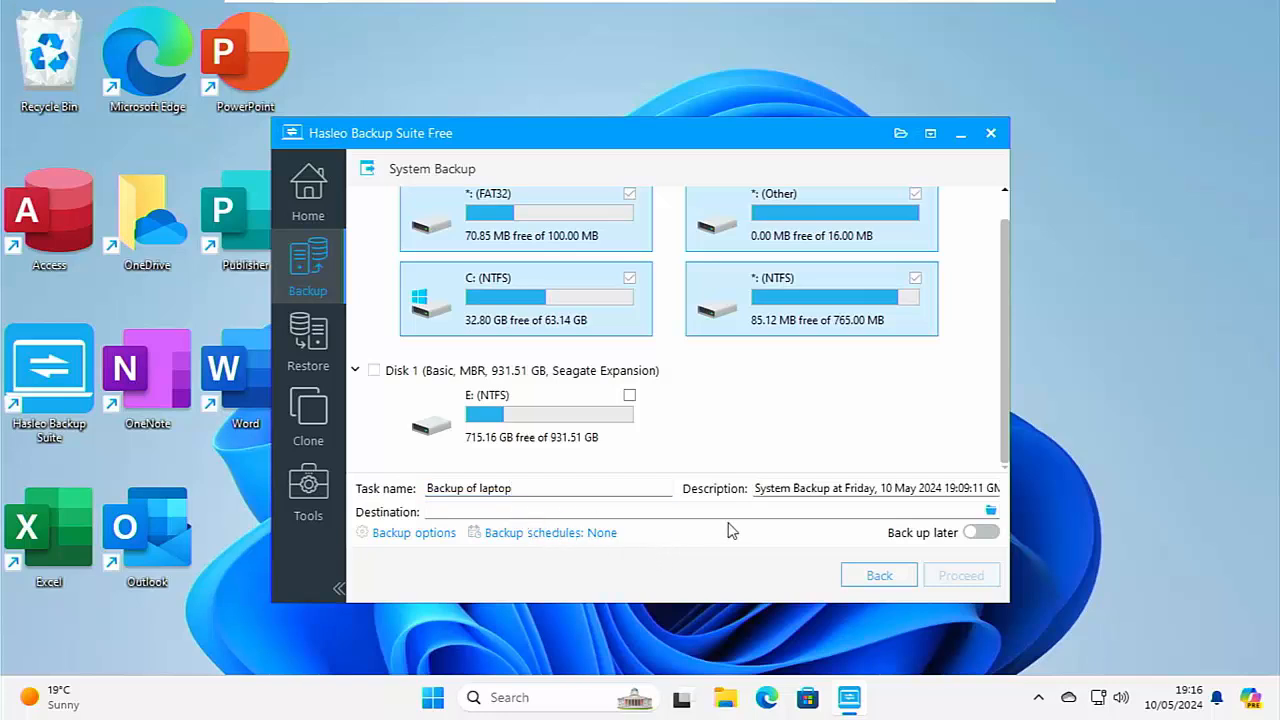
pyautogui.click(989, 513)
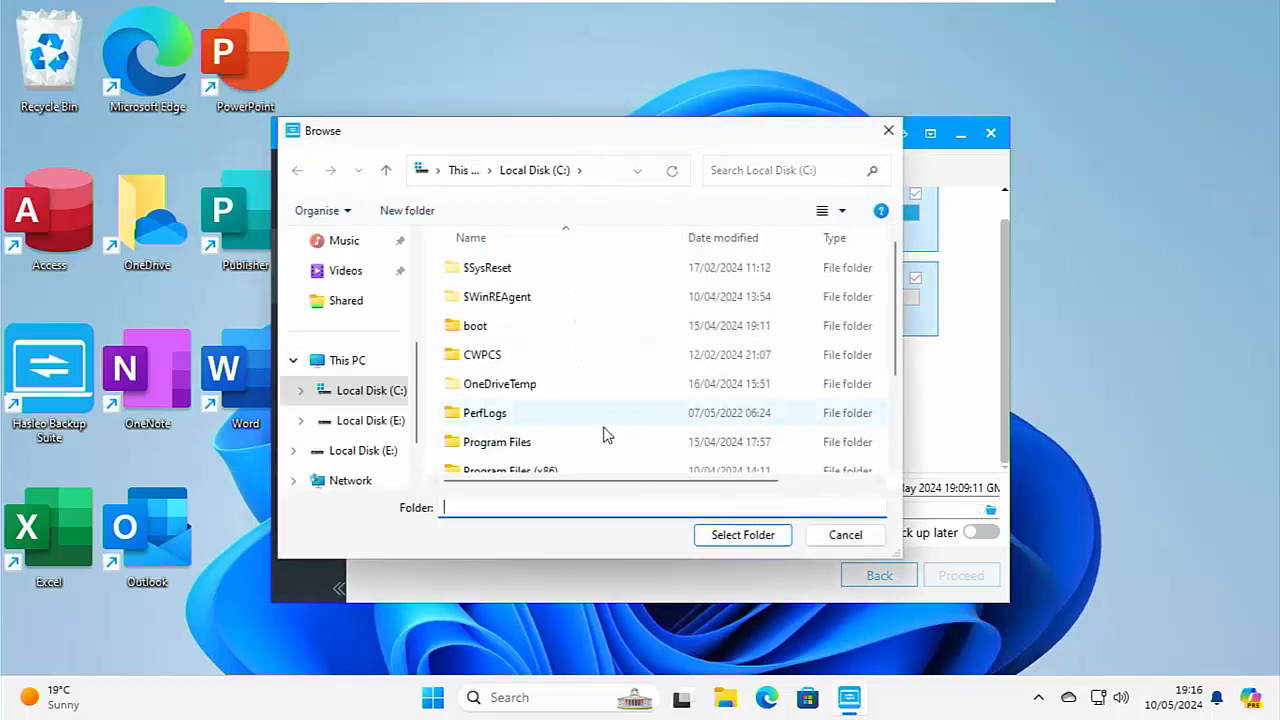
pyautogui.click(367, 458)
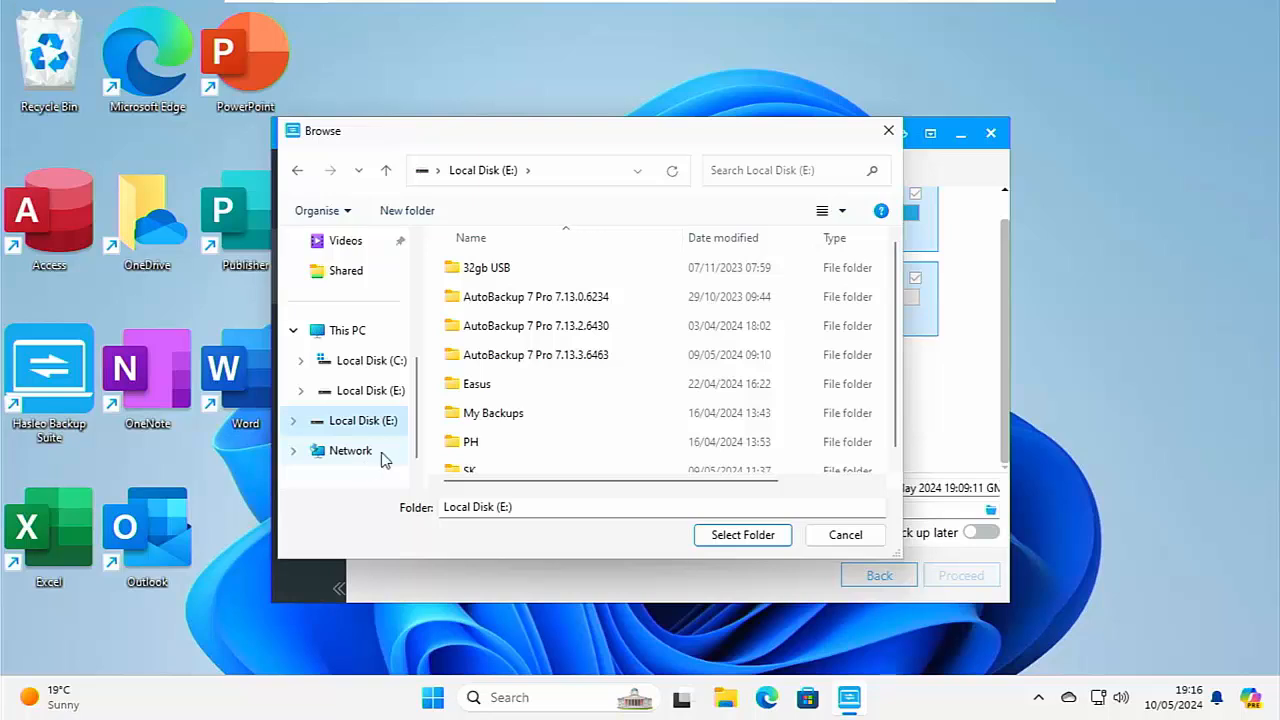
pyautogui.click(397, 211)
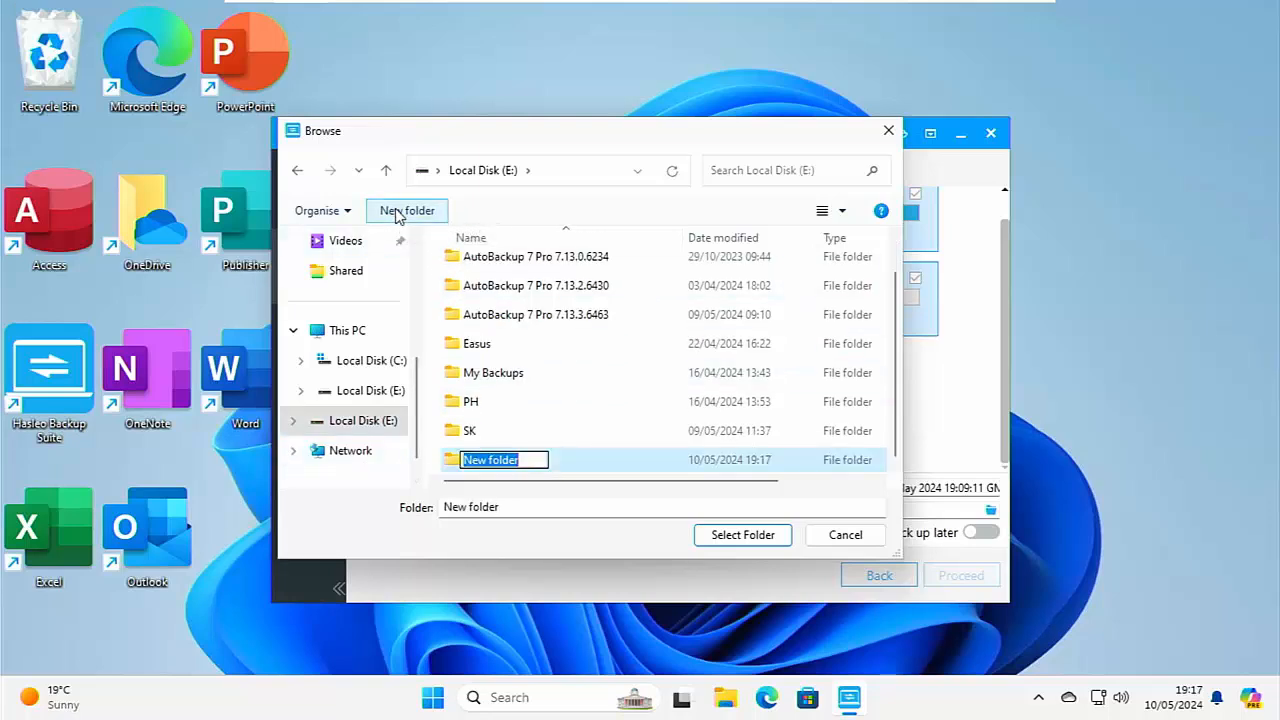
pyautogui.write('HasLeo')
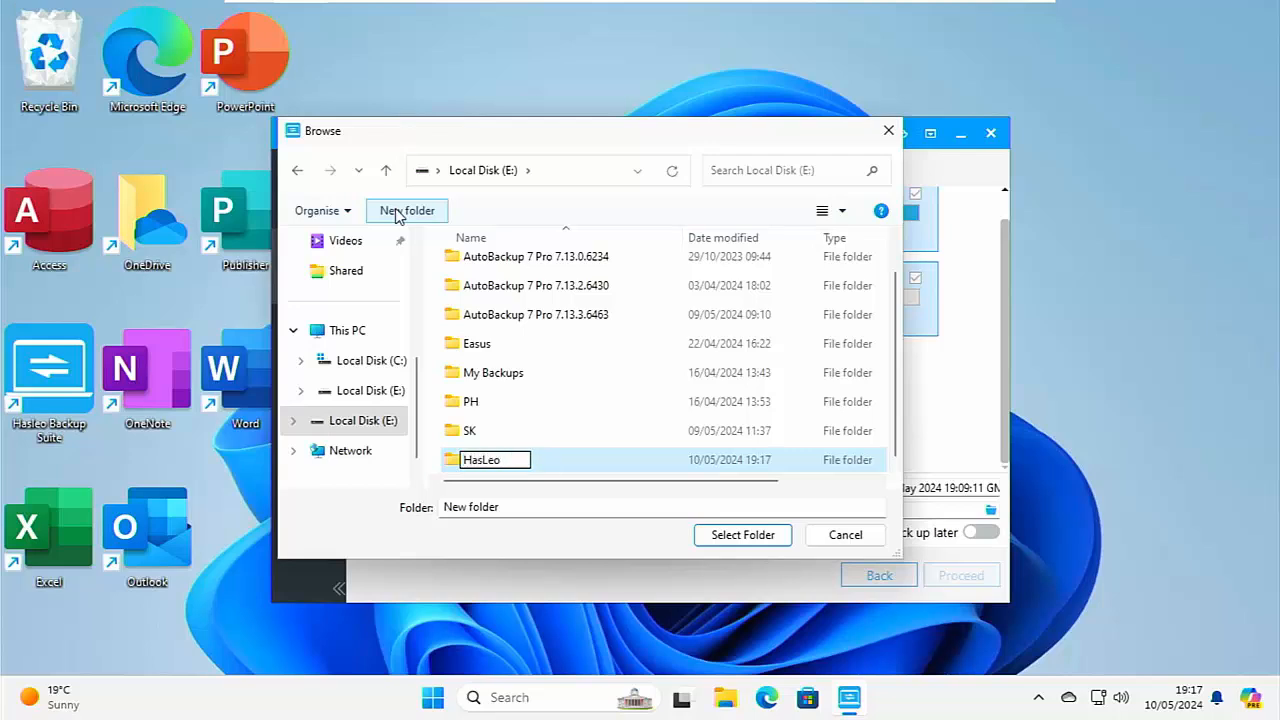
pyautogui.write(' Backups')
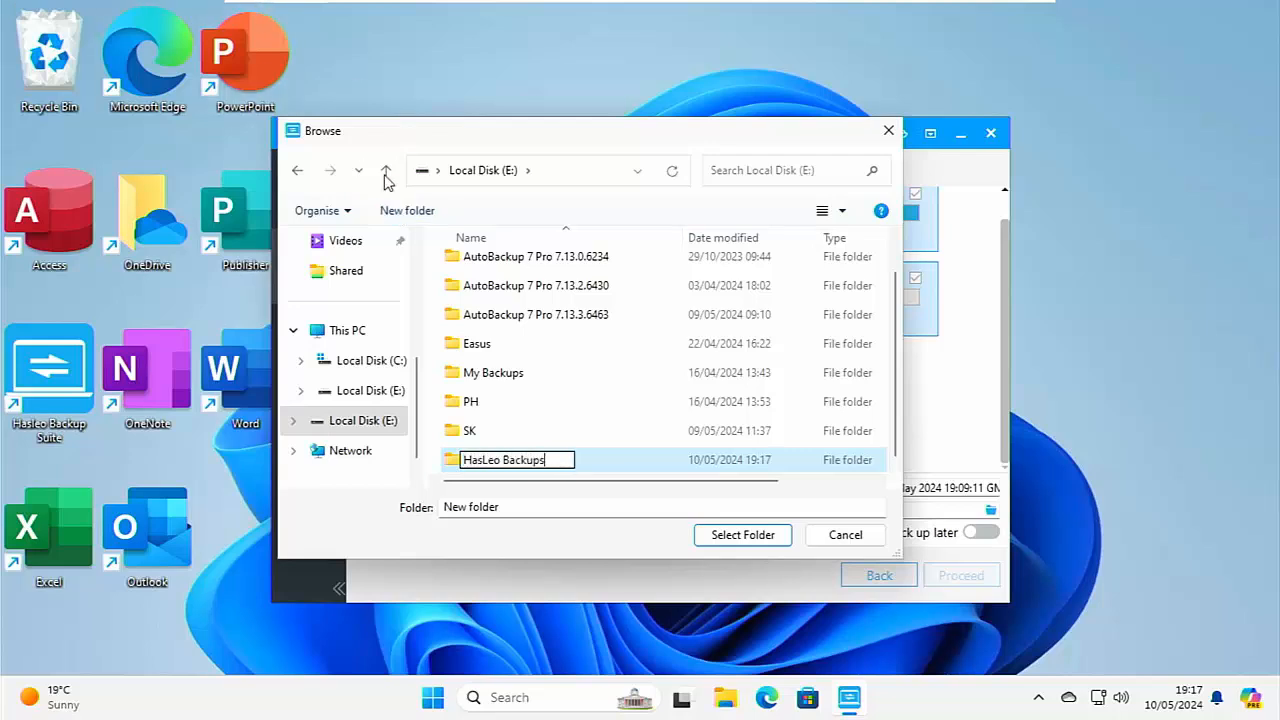
pyautogui.press('Return')
pyautogui.click(736, 542)
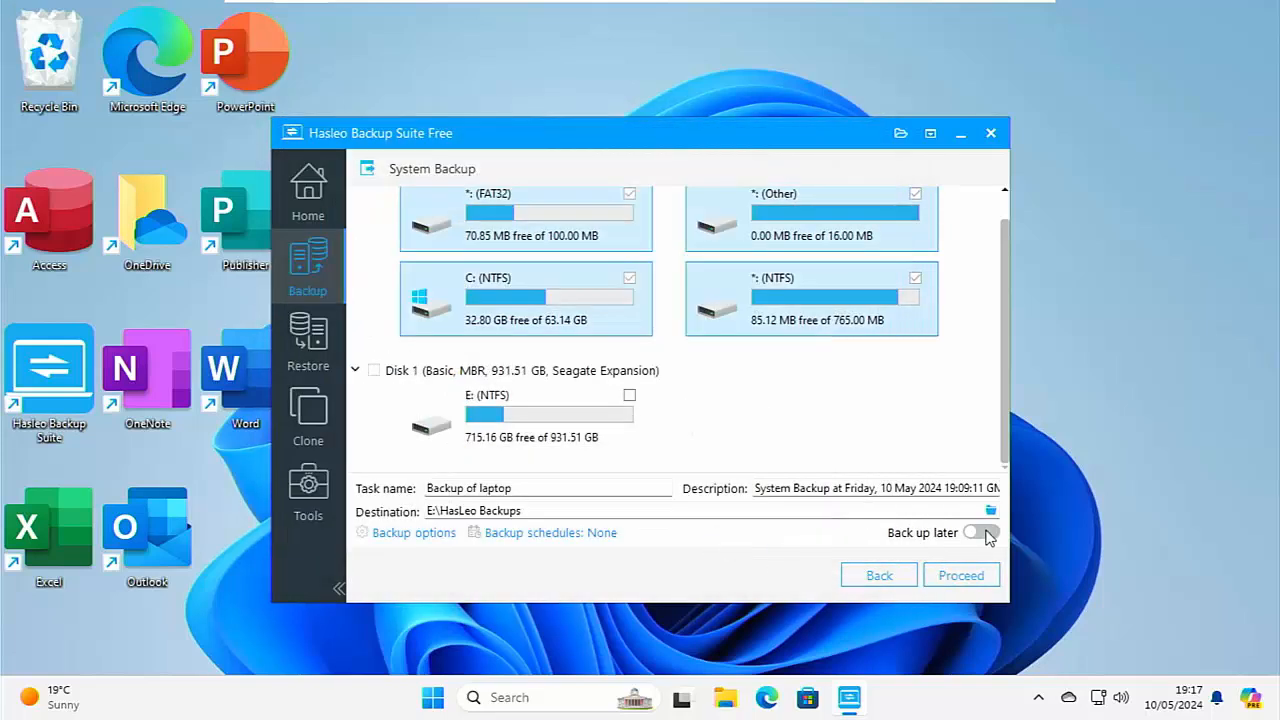
# Start the backup, review the image check and power plan choices for completion, and leave the power plan at Do nothing.
pyautogui.click(961, 576)
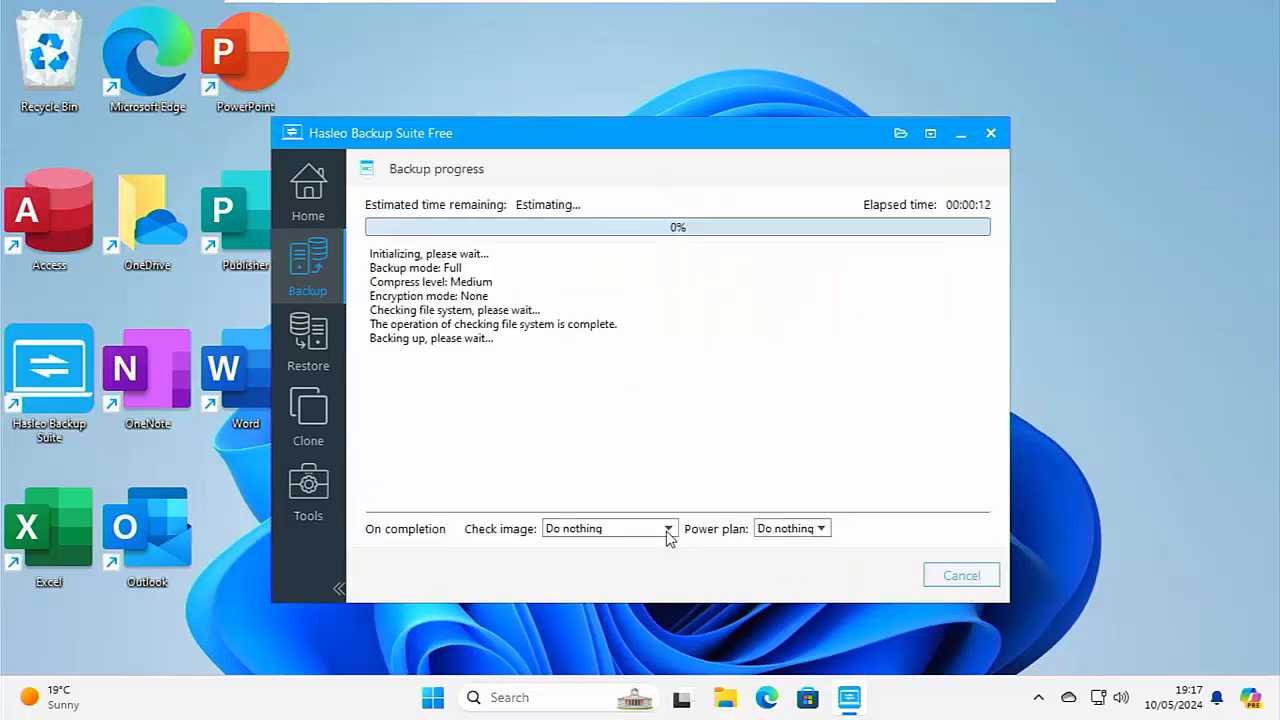
pyautogui.click(667, 532)
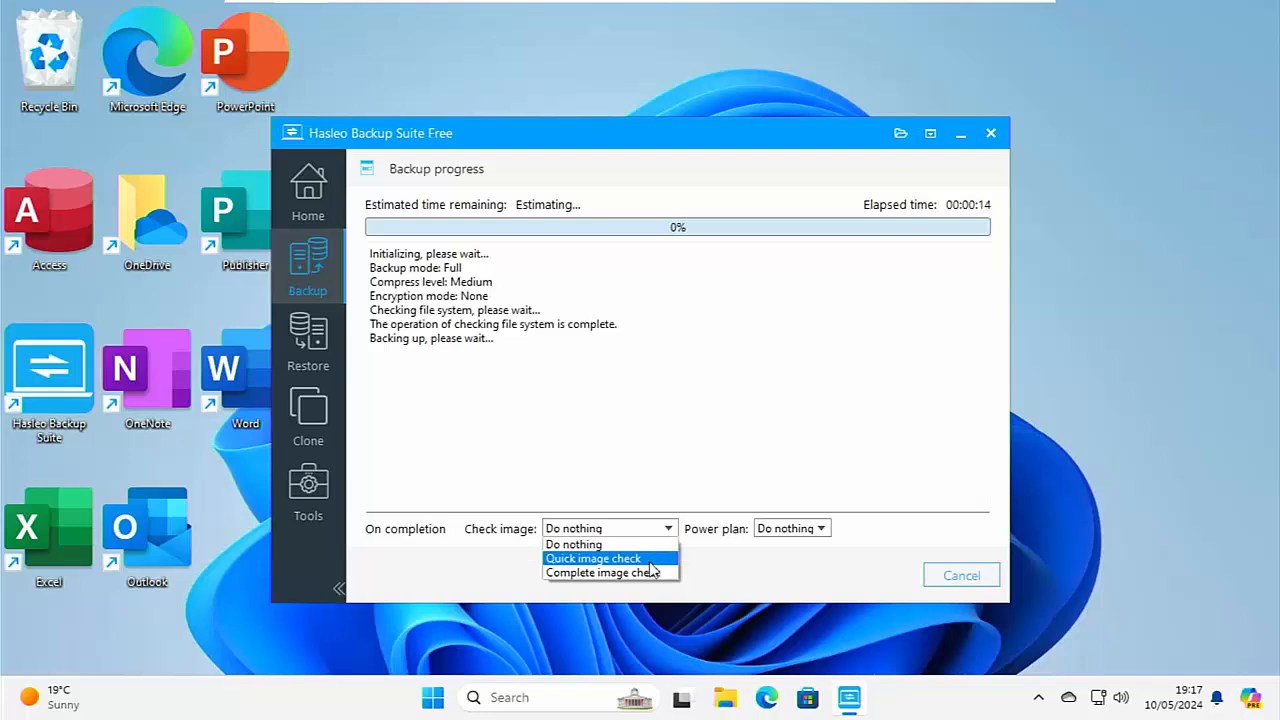
pyautogui.click(772, 532)
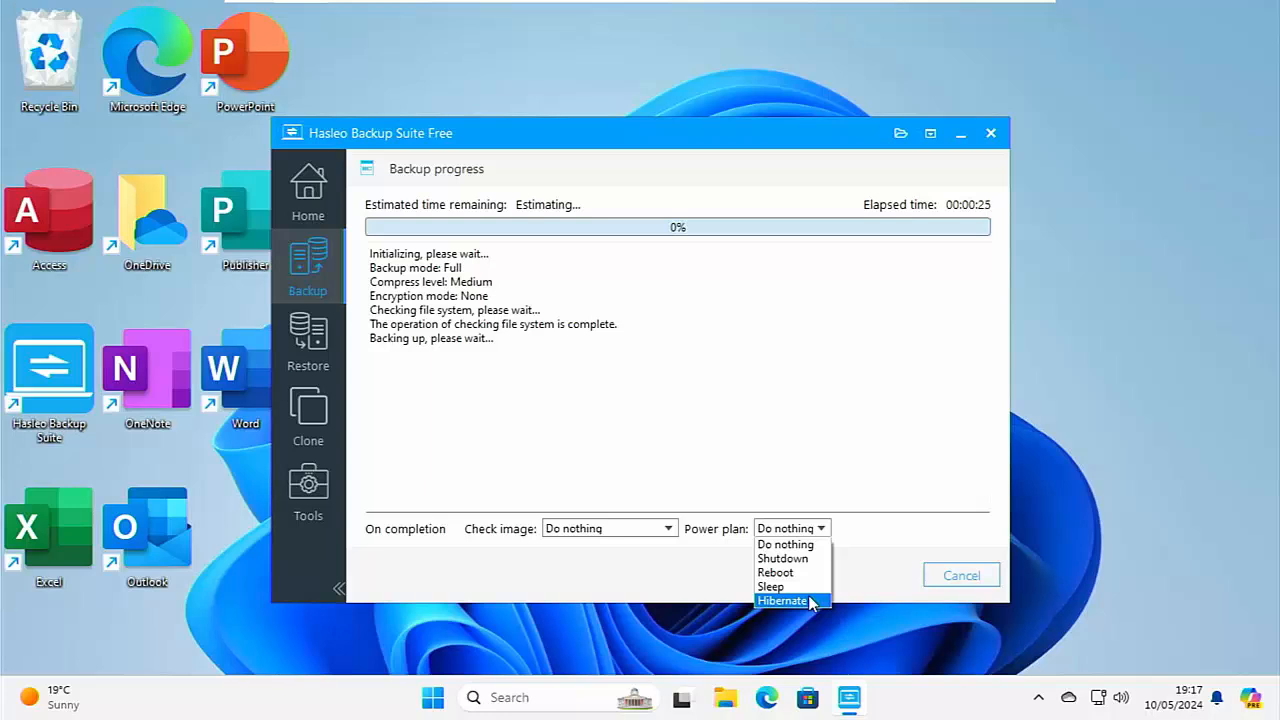
pyautogui.click(804, 548)
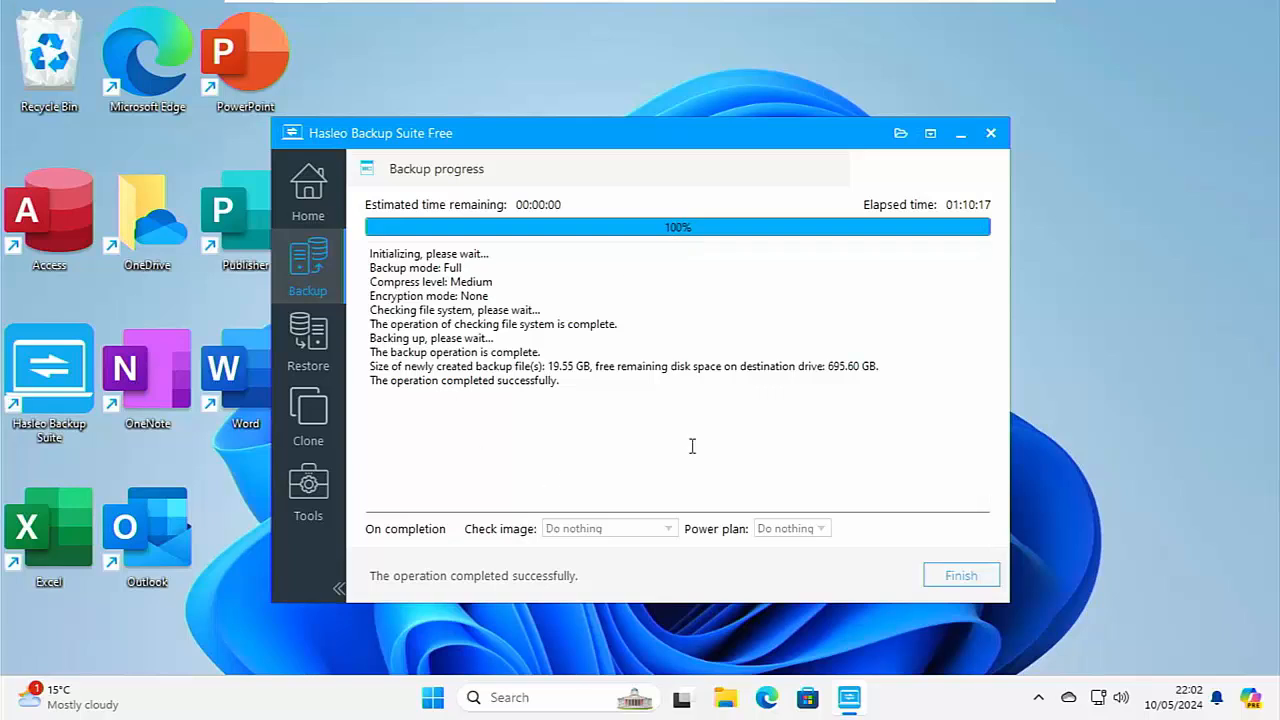
# Switch to File Explorer, check the used space in the properties of Local Disk (C:), and close the window.
pyautogui.click(725, 700)
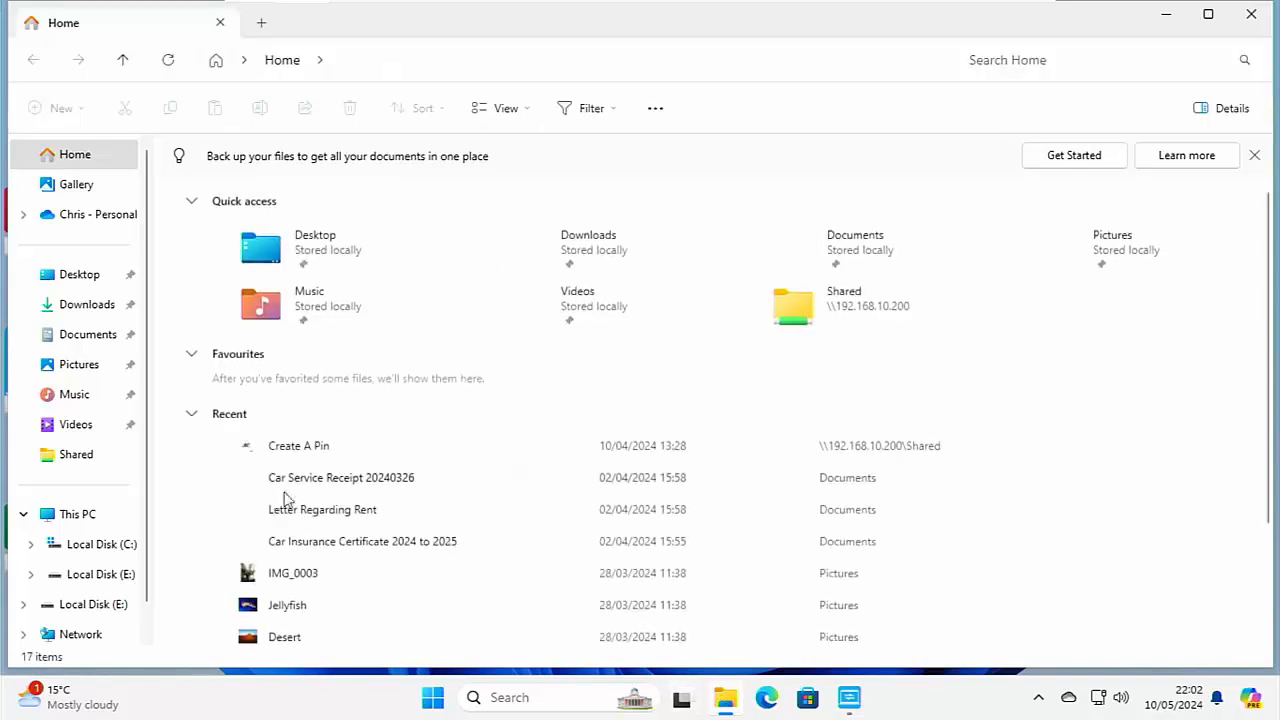
pyautogui.rightClick(118, 545)
pyautogui.click(162, 481)
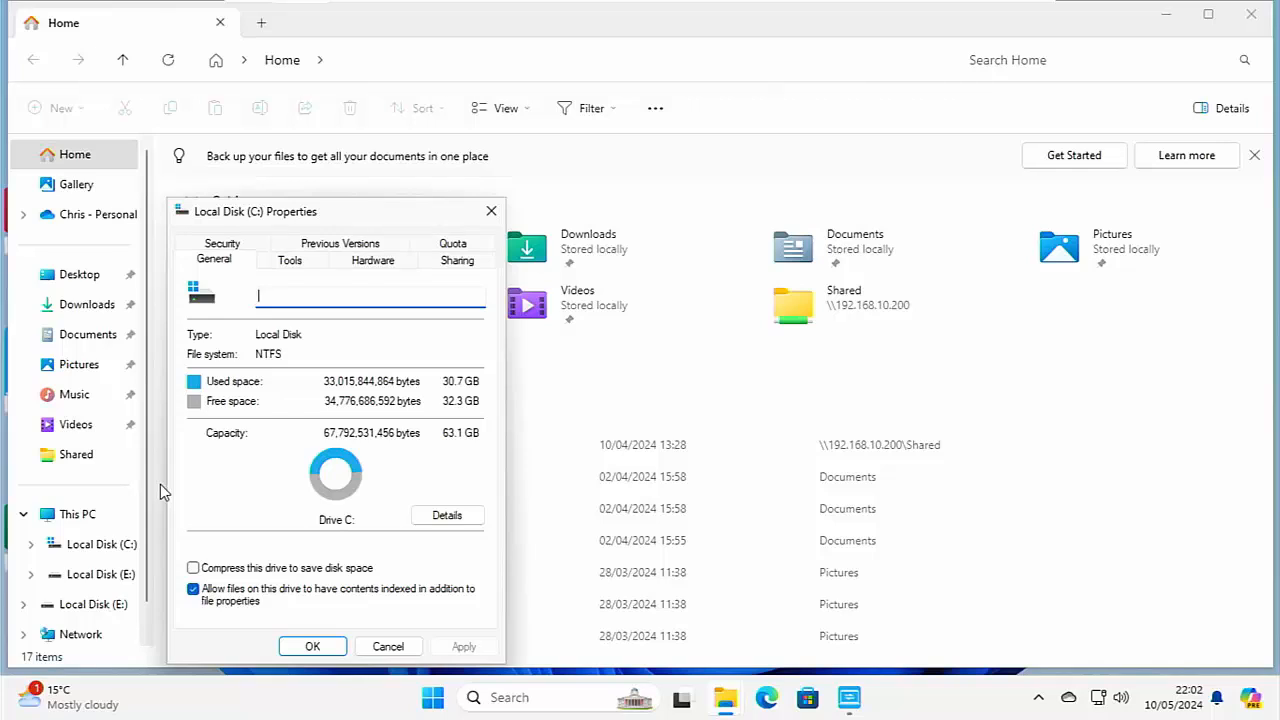
pyautogui.click(388, 647)
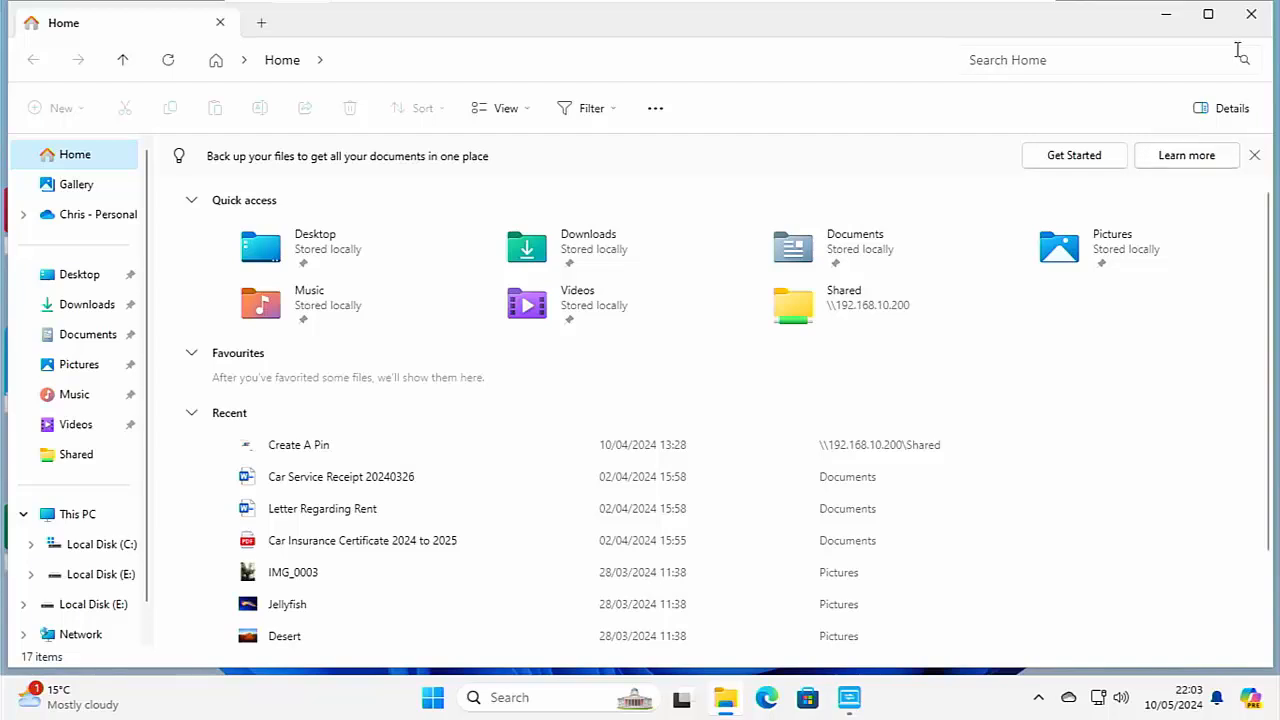
pyautogui.click(1251, 14)
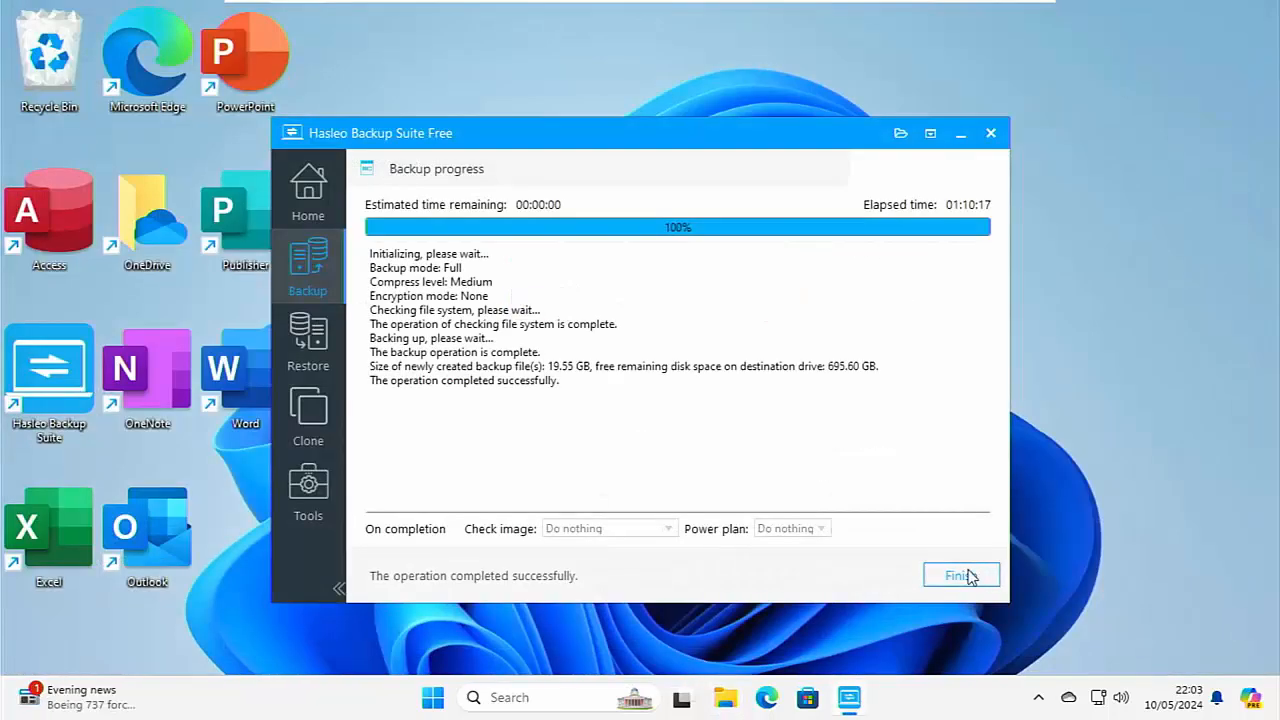
# Finish the completed backup, go to the restore section, and look at the tasks available to restore.
pyautogui.click(968, 577)
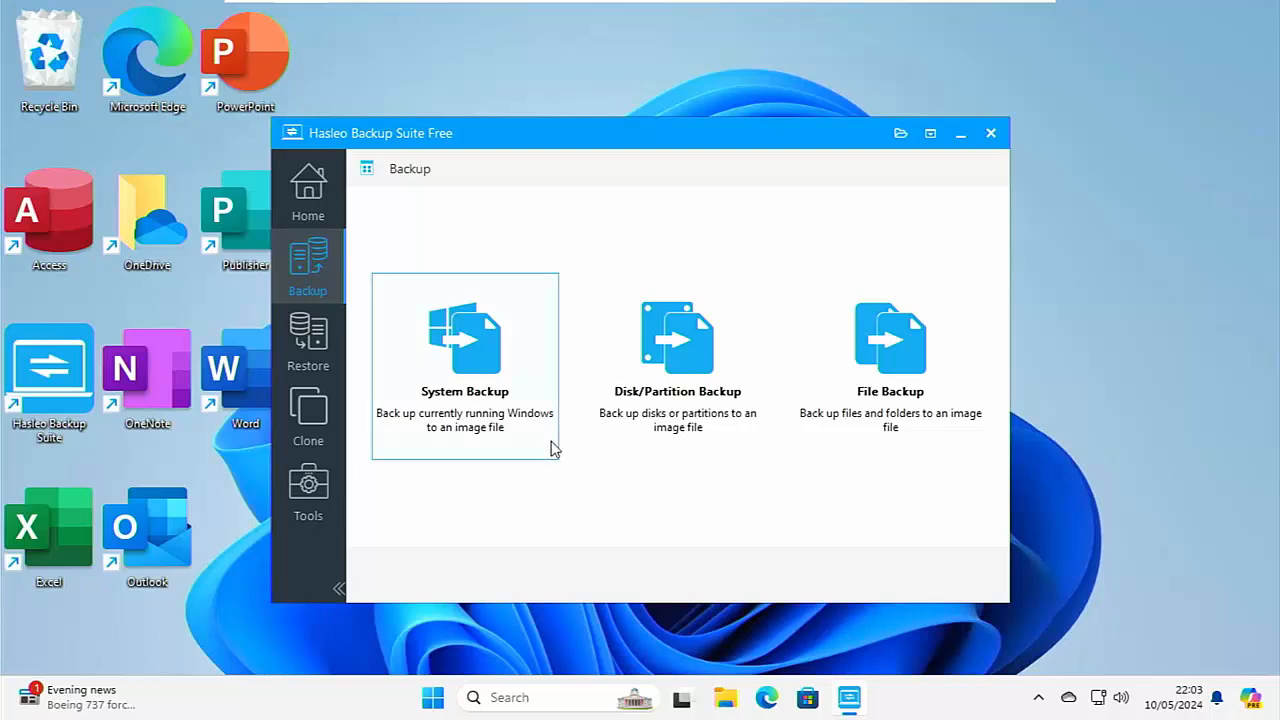
pyautogui.click(338, 363)
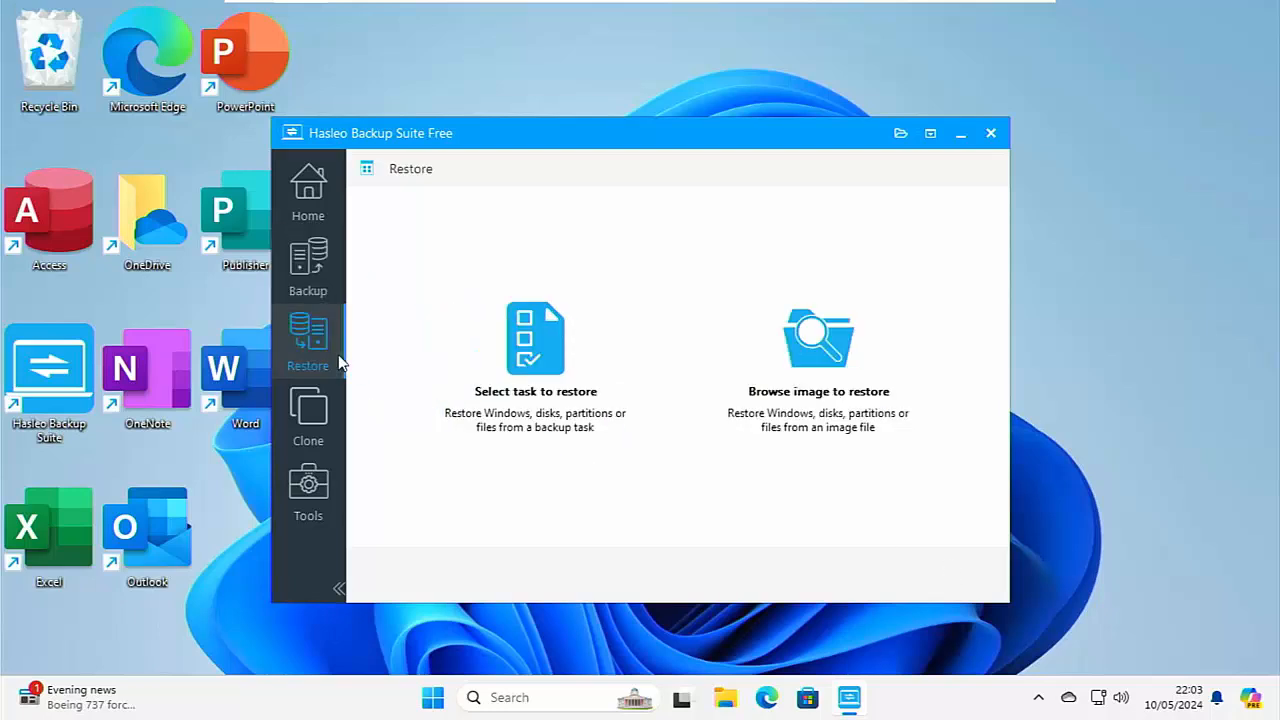
pyautogui.click(514, 335)
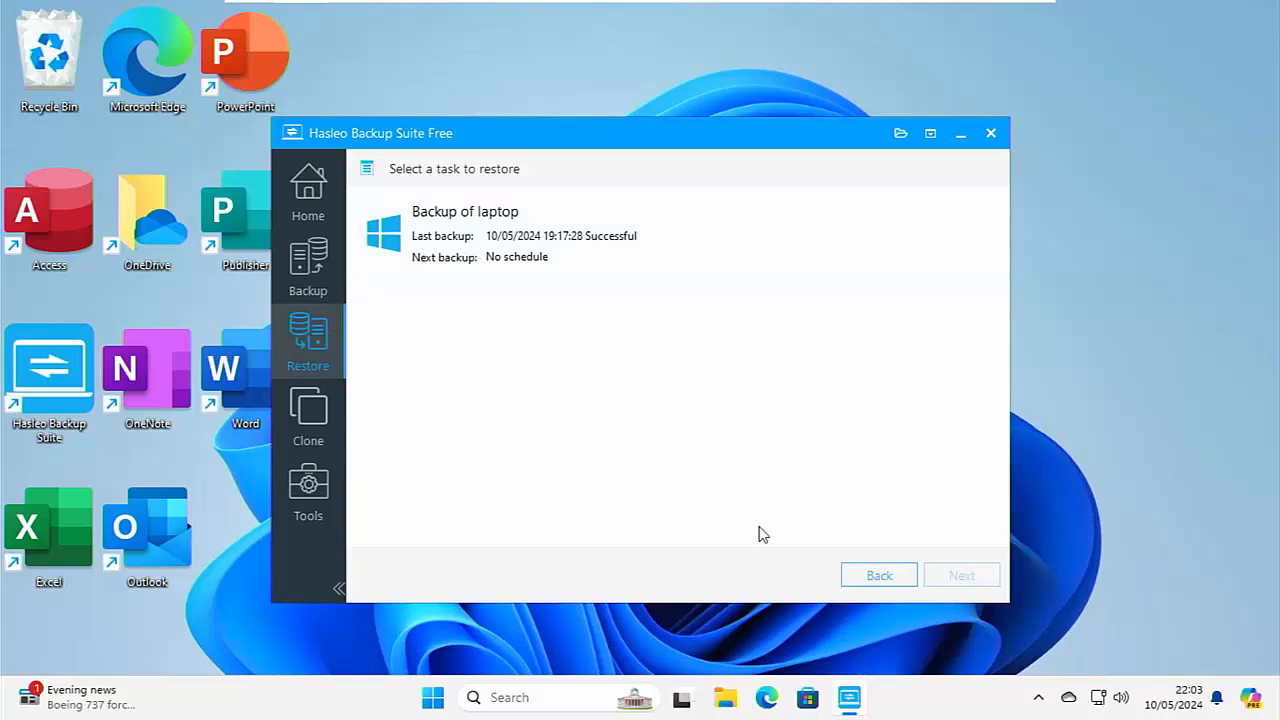
pyautogui.click(853, 575)
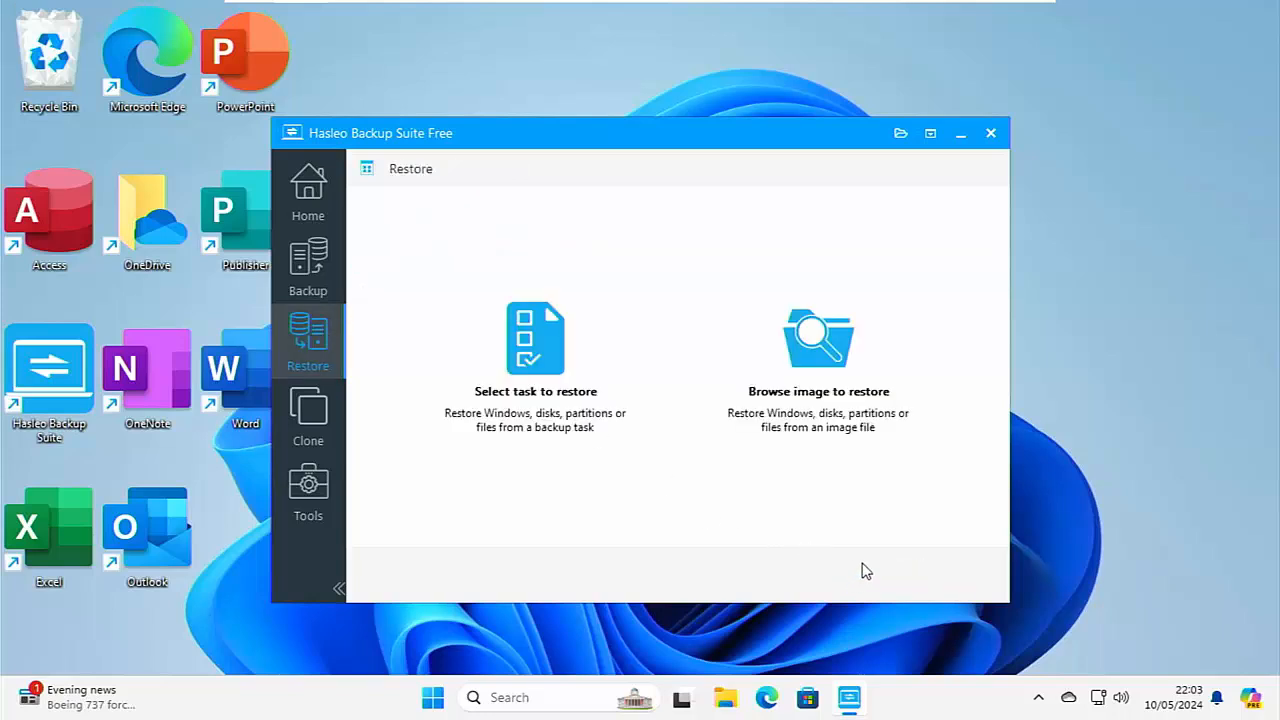
# Browse for an image to restore and open the backup image from E:\HasLeo Backups\Backup of laptop.
pyautogui.click(835, 400)
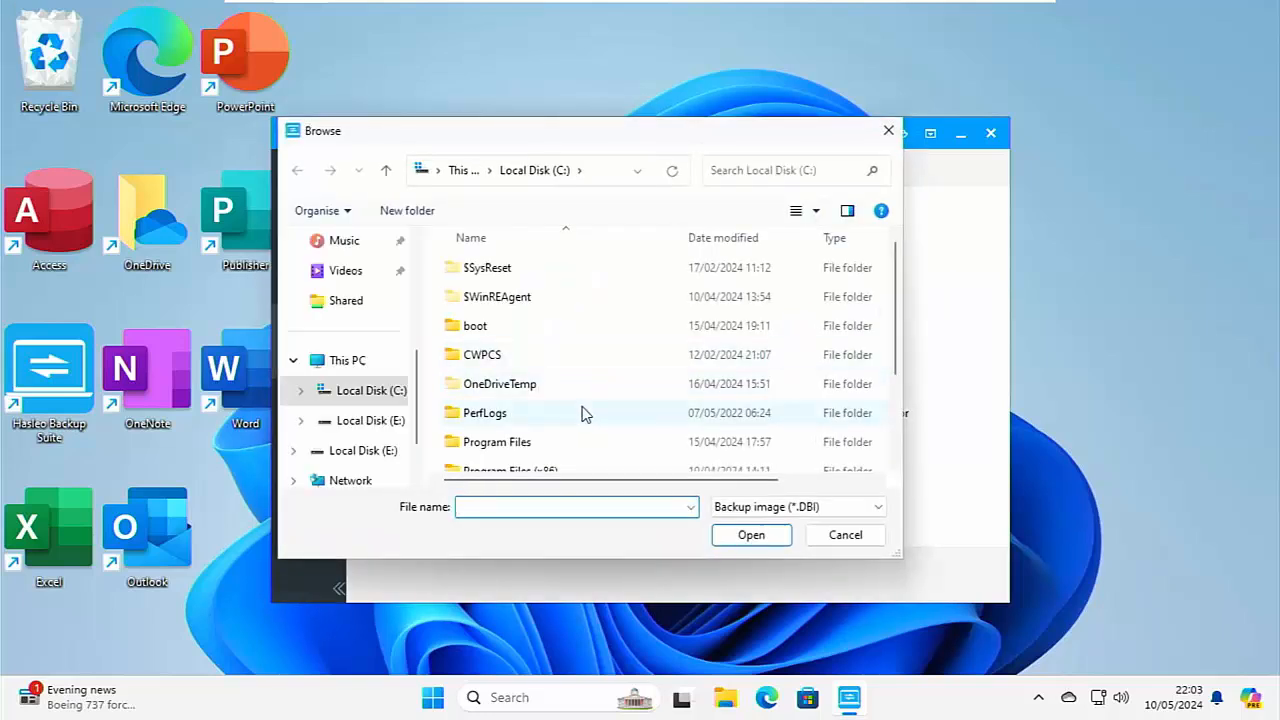
pyautogui.click(388, 424)
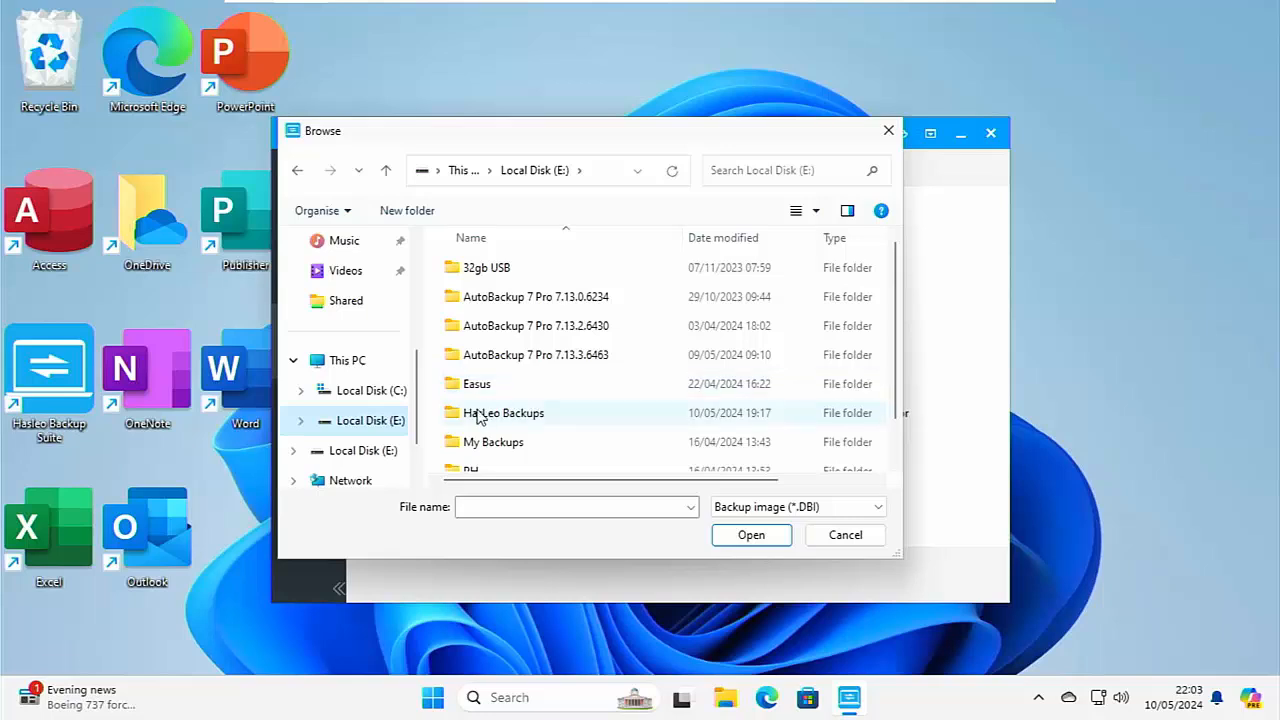
pyautogui.doubleClick(478, 414)
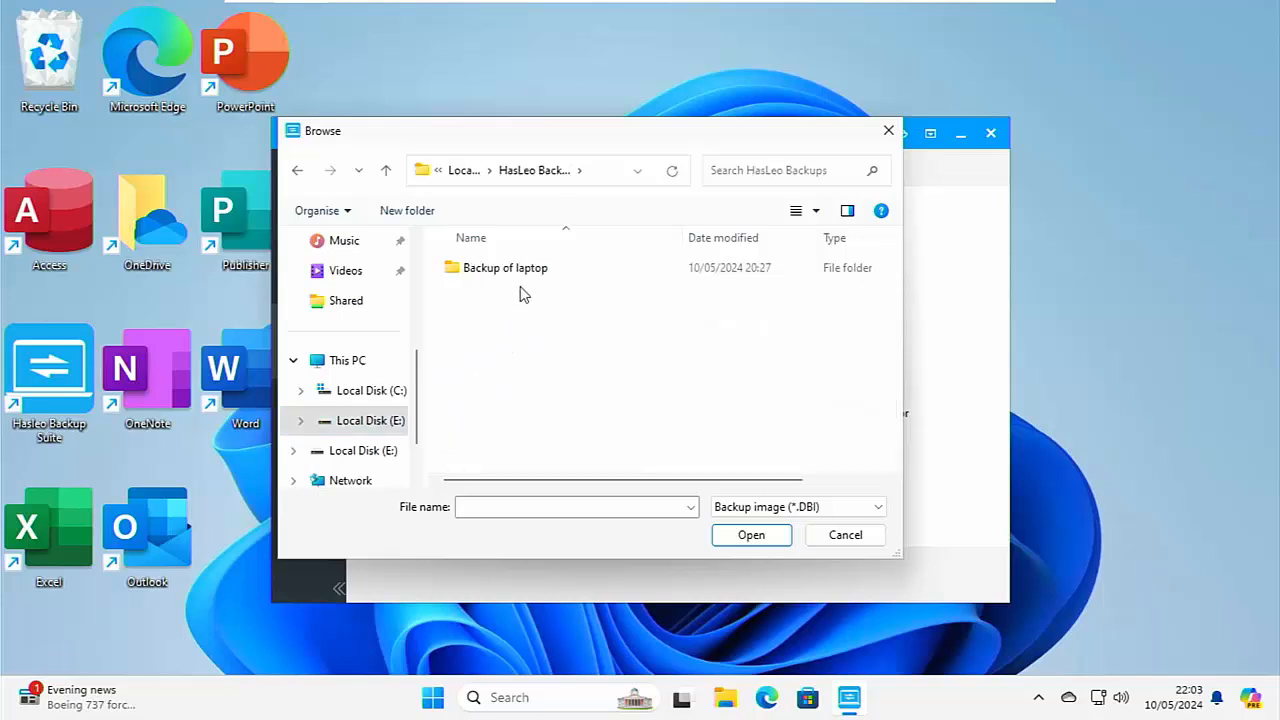
pyautogui.doubleClick(514, 278)
pyautogui.doubleClick(514, 280)
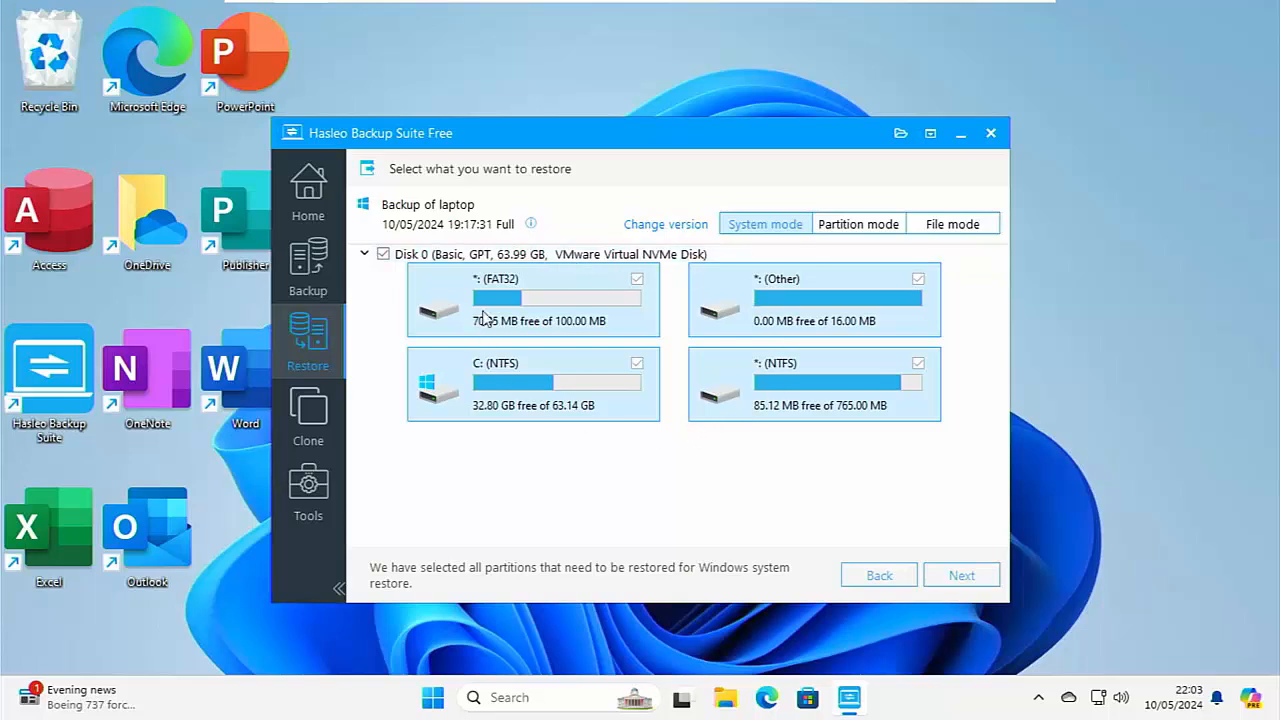
# Try Partition mode with the C: partition selected, and switch the restore to File mode.
pyautogui.click(868, 228)
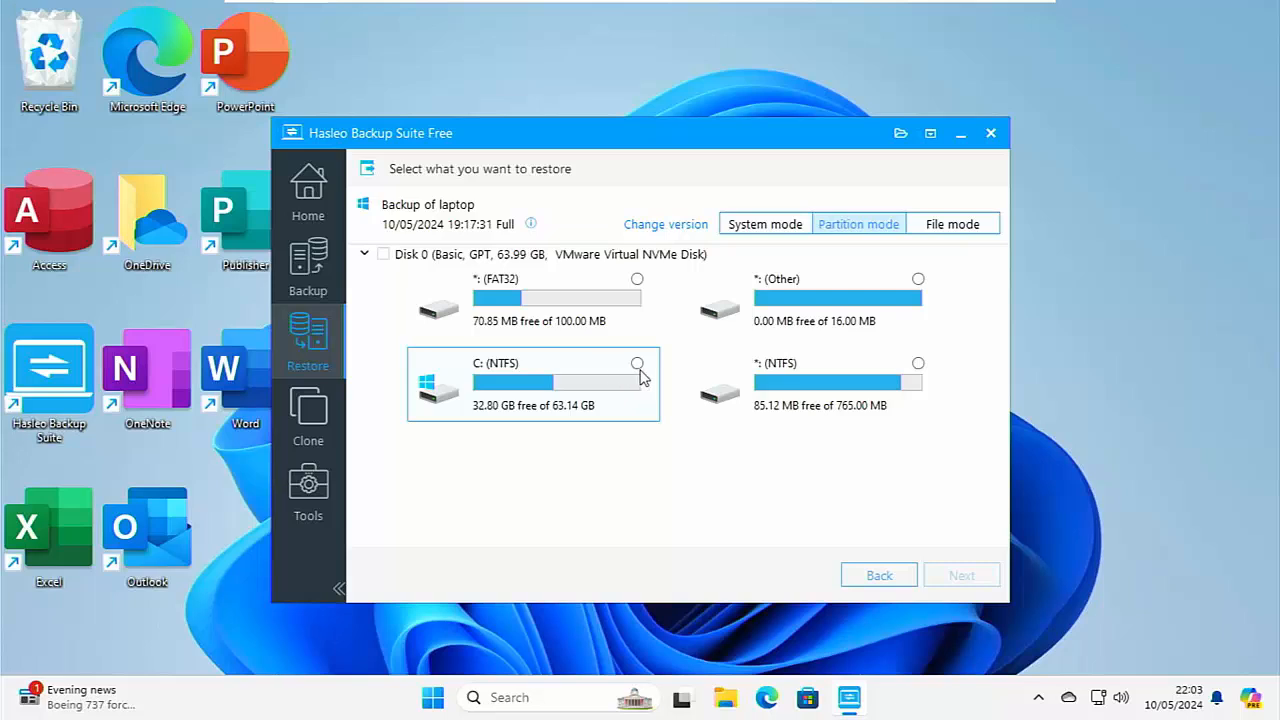
pyautogui.click(638, 365)
pyautogui.click(932, 224)
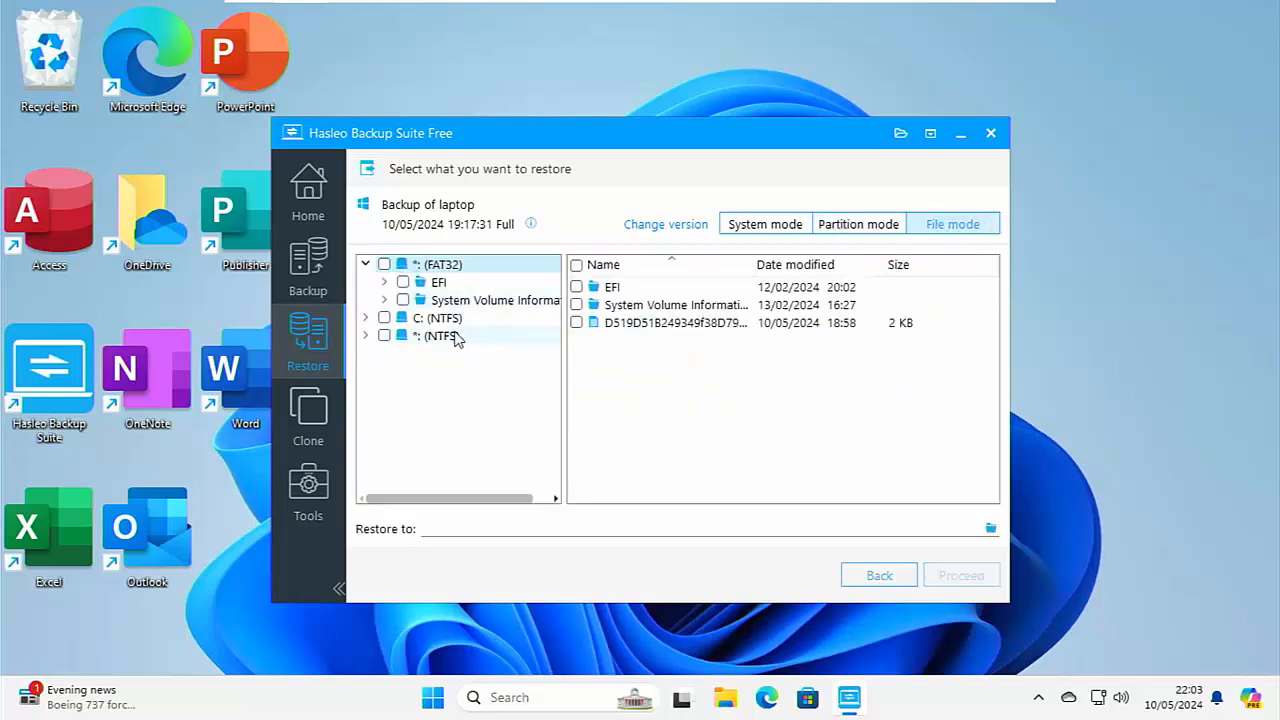
# Open the personal user account's Documents folder under Users on the backed-up C: partition.
pyautogui.click(367, 318)
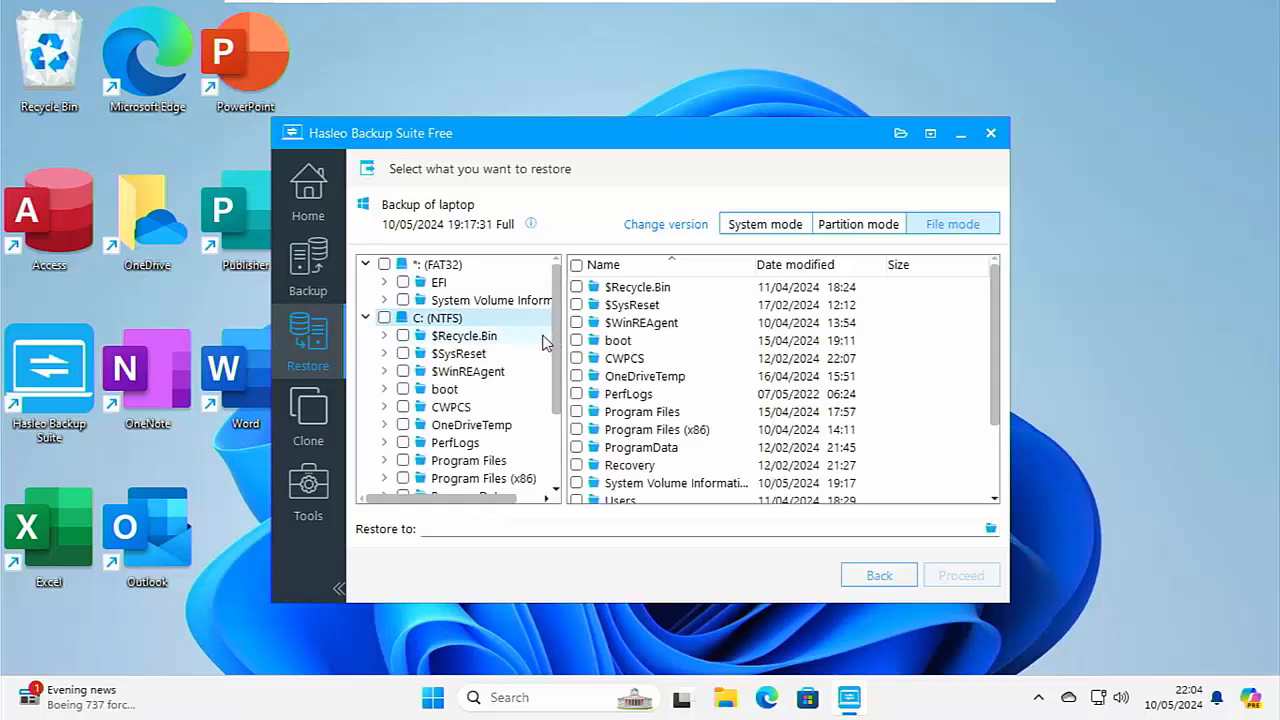
pyautogui.scroll(-3, 615, 368)
pyautogui.doubleClick(615, 416)
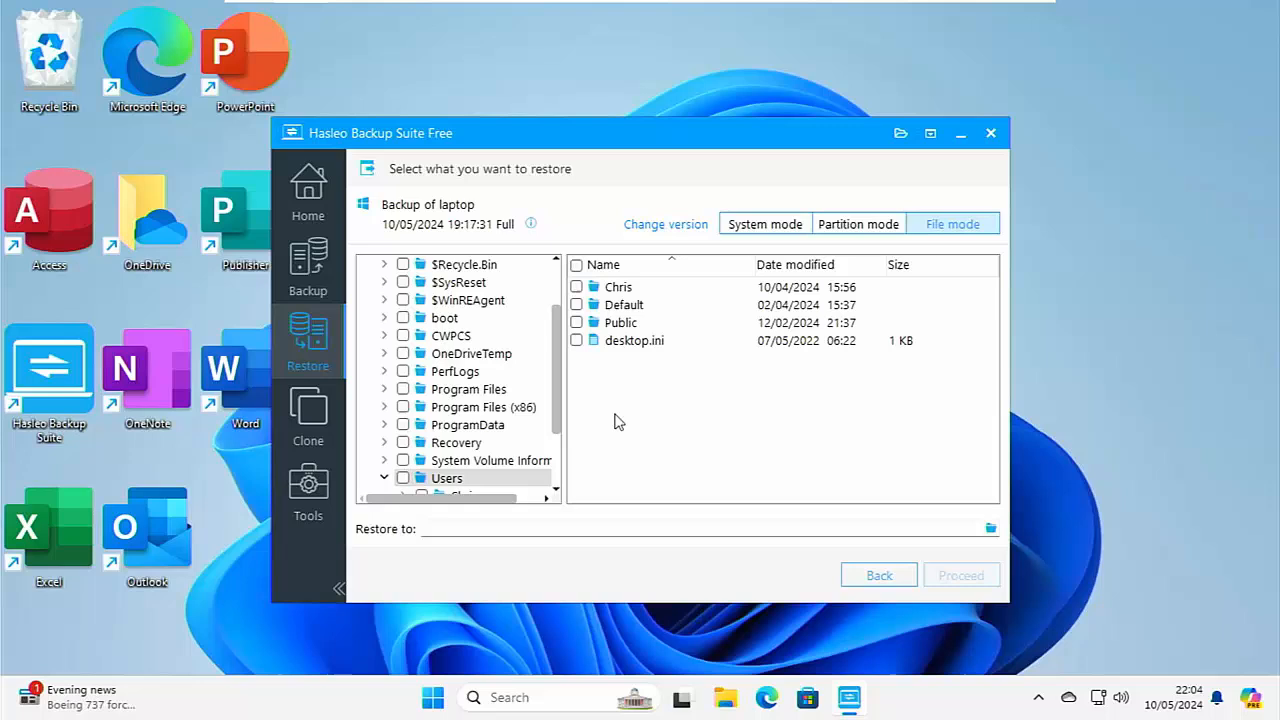
pyautogui.doubleClick(614, 289)
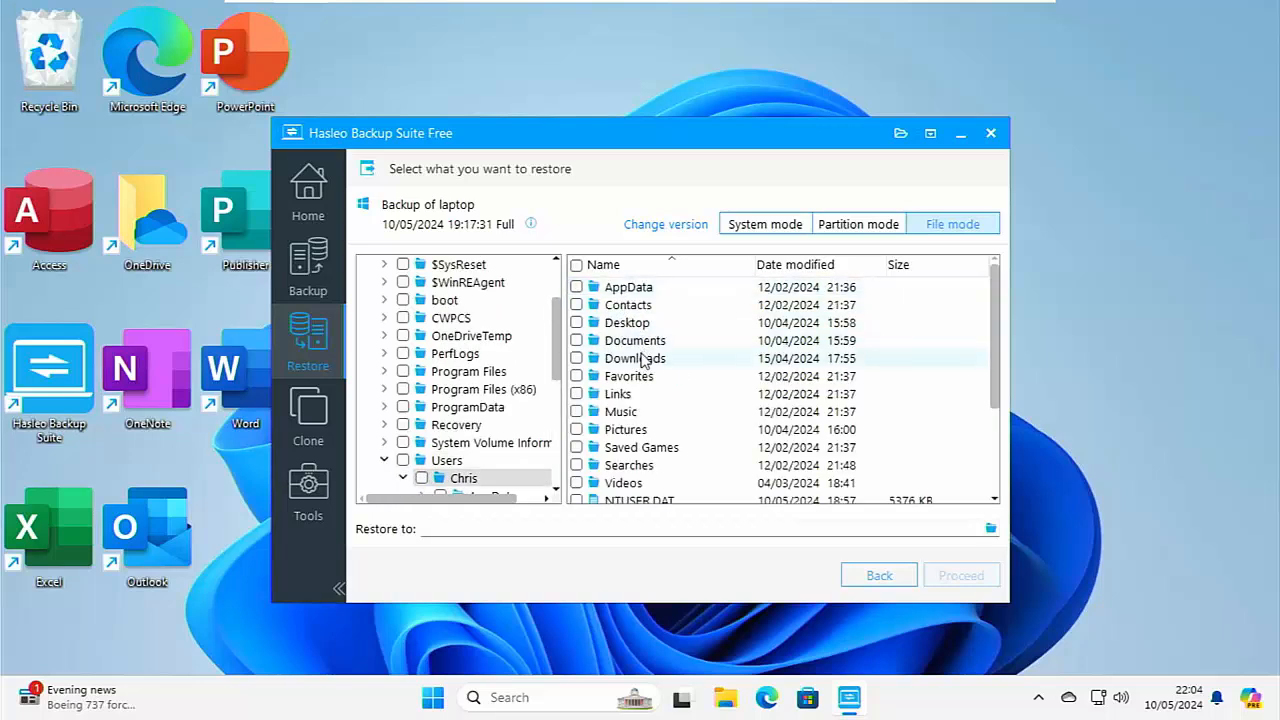
pyautogui.doubleClick(636, 341)
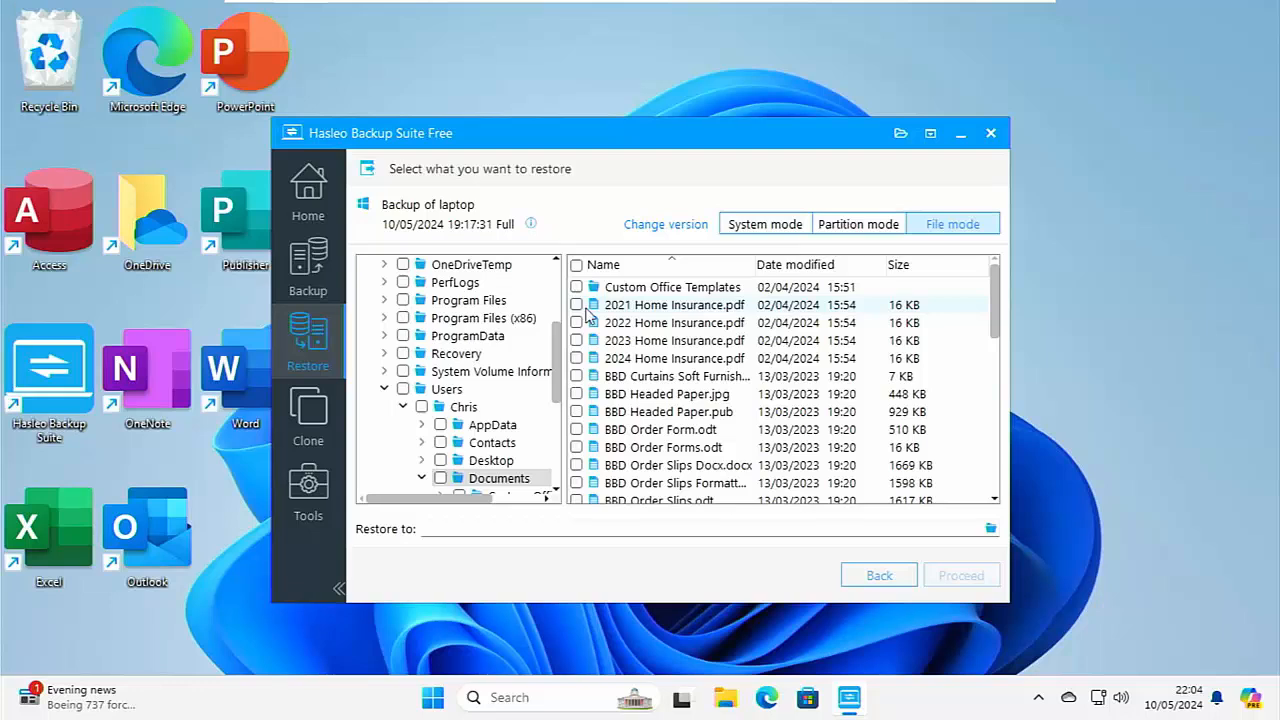
# Switch to File Explorer, delete the 2021 Home Insurance PDF from Documents, and close the window.
pyautogui.click(724, 704)
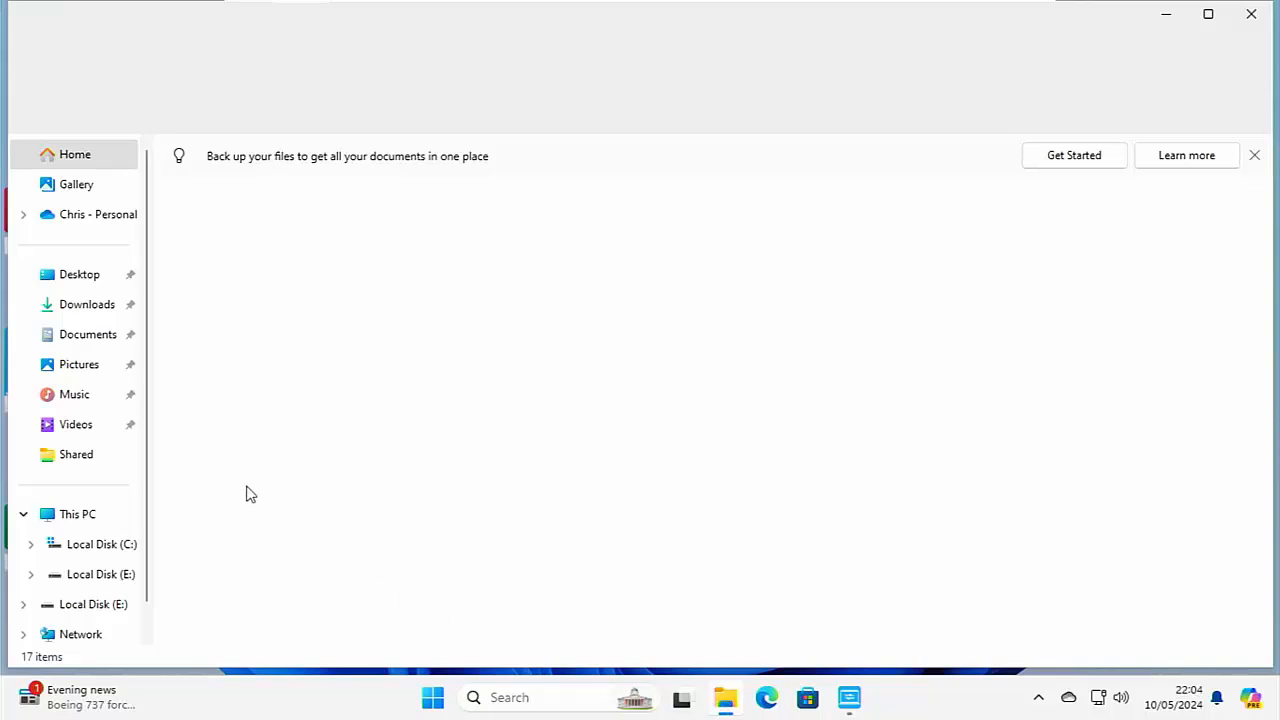
pyautogui.click(73, 346)
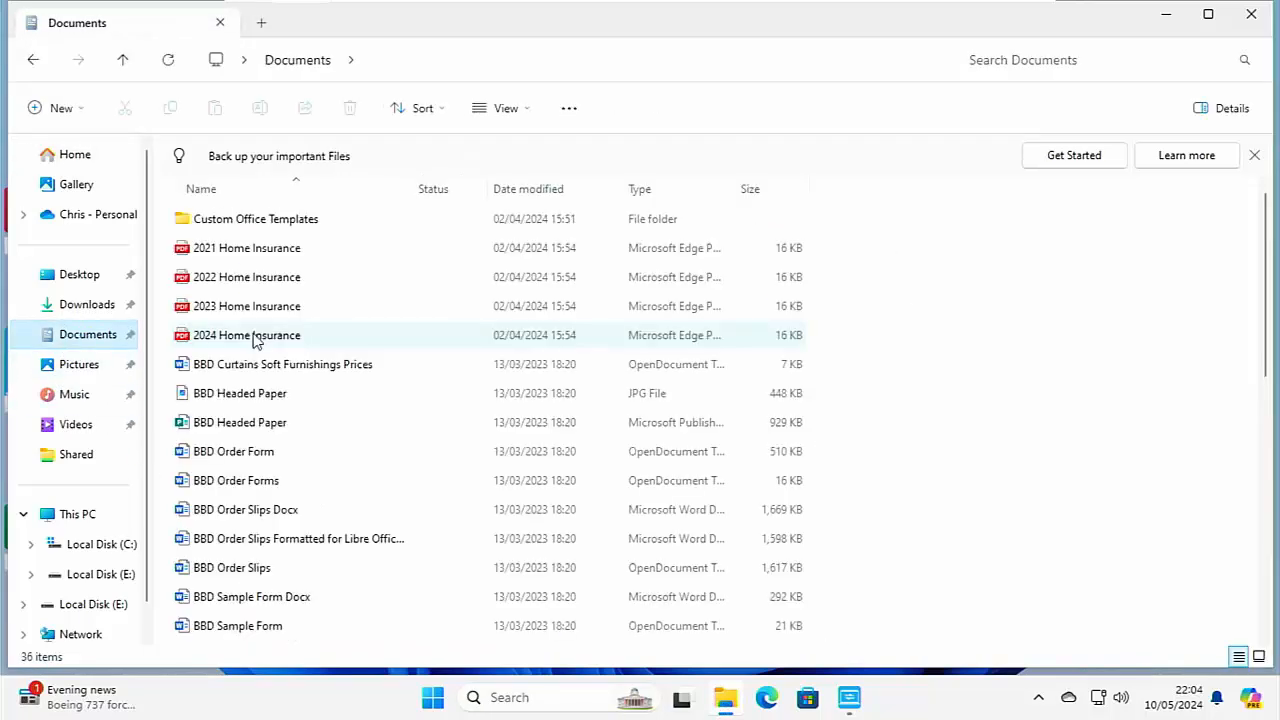
pyautogui.click(242, 259)
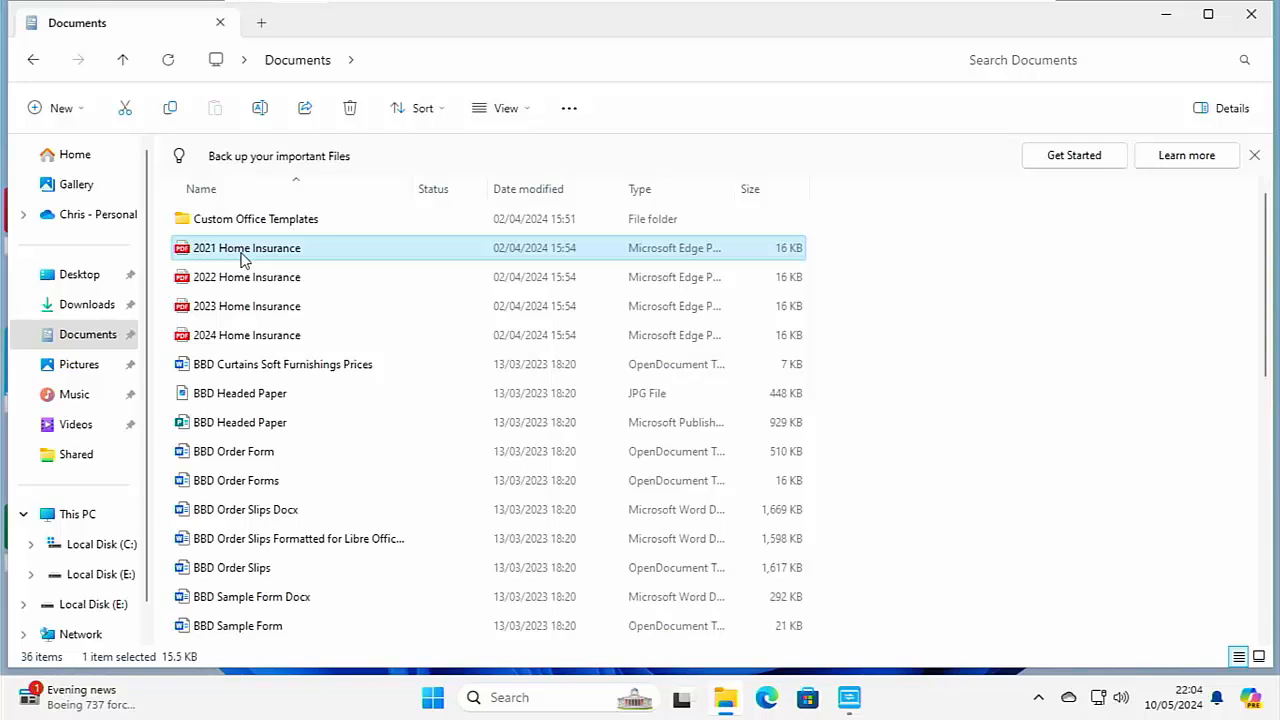
pyautogui.press('Delete')
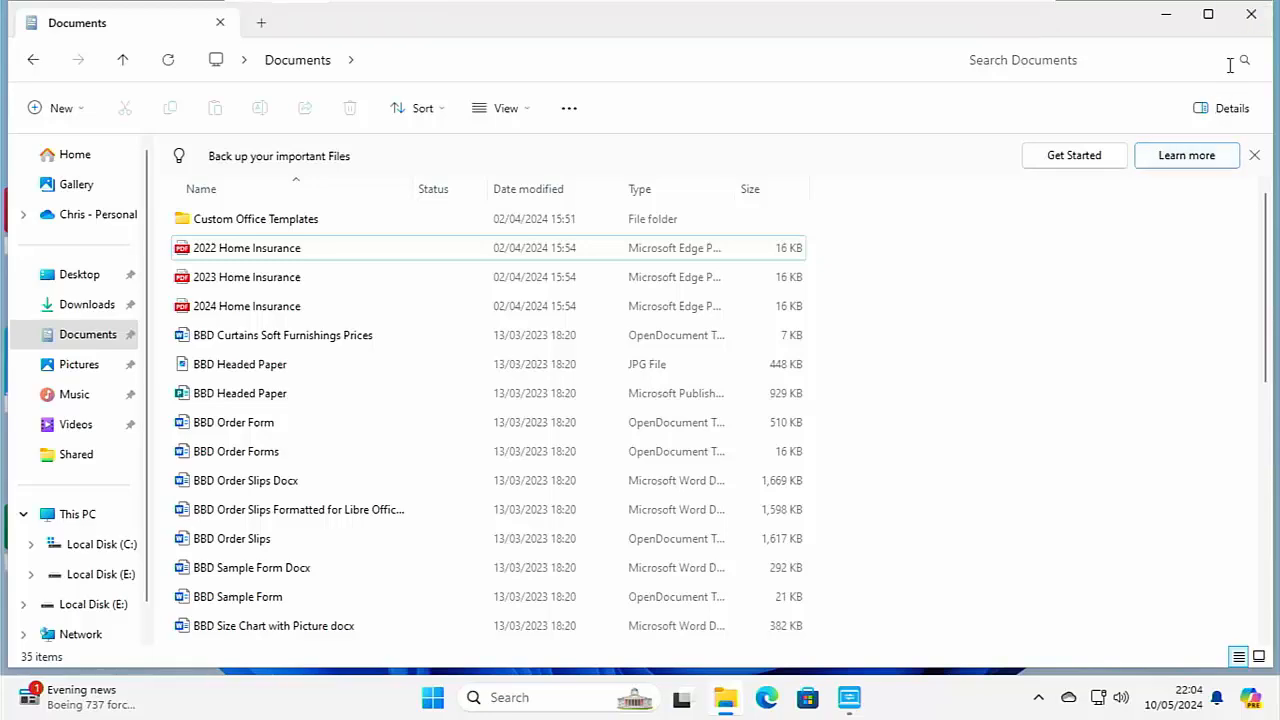
pyautogui.click(1248, 16)
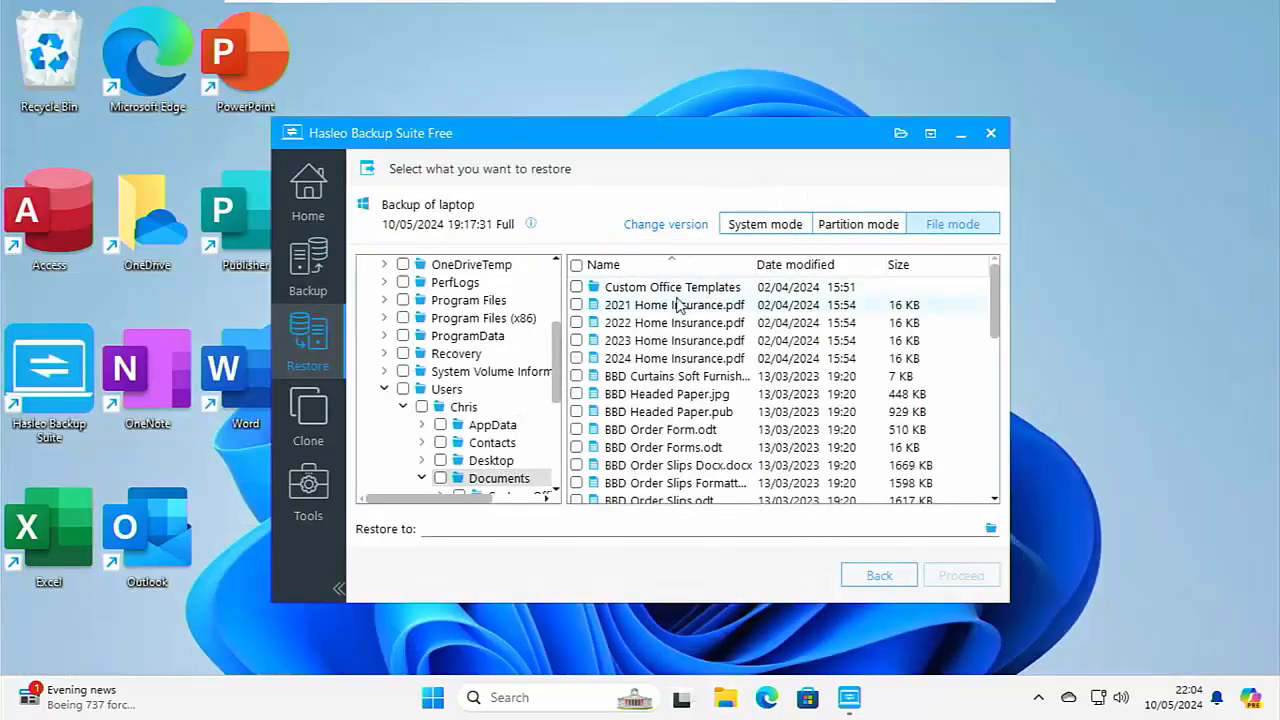
# Restore 2021 Home Insurance.pdf from the backup to the current user's Documents folder and finish the restore.
pyautogui.click(576, 305)
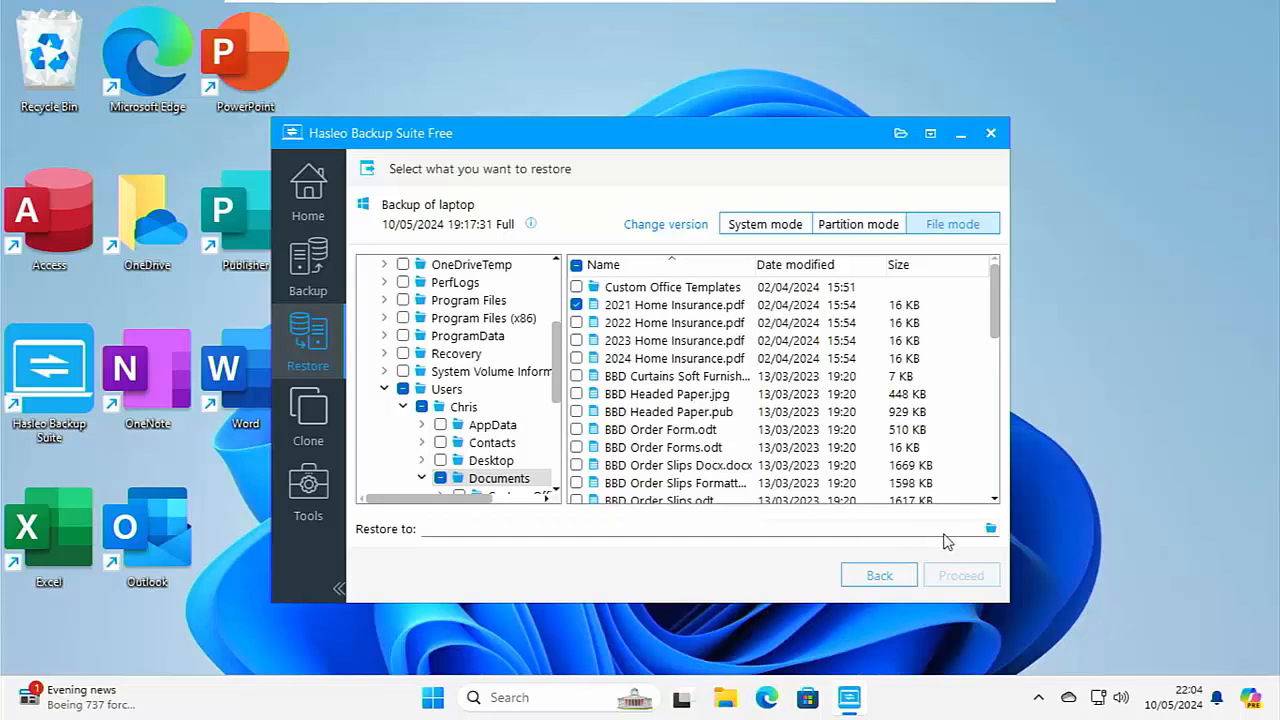
pyautogui.click(990, 529)
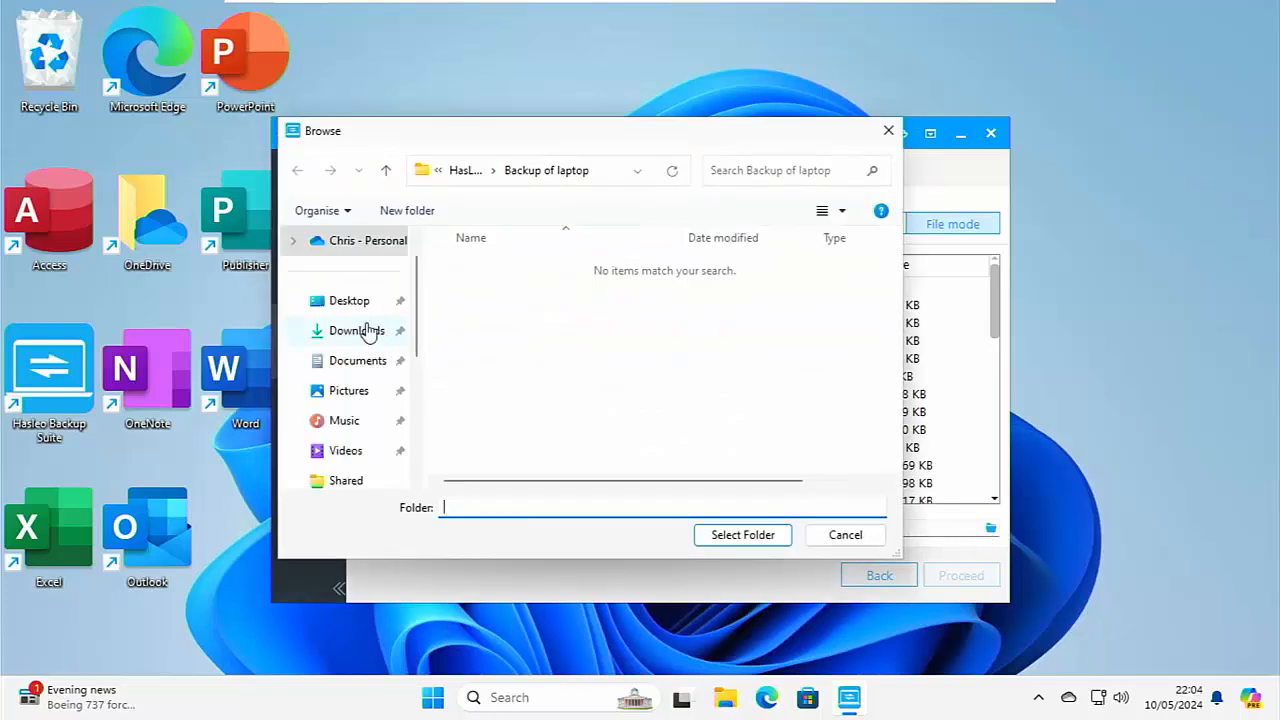
pyautogui.click(357, 362)
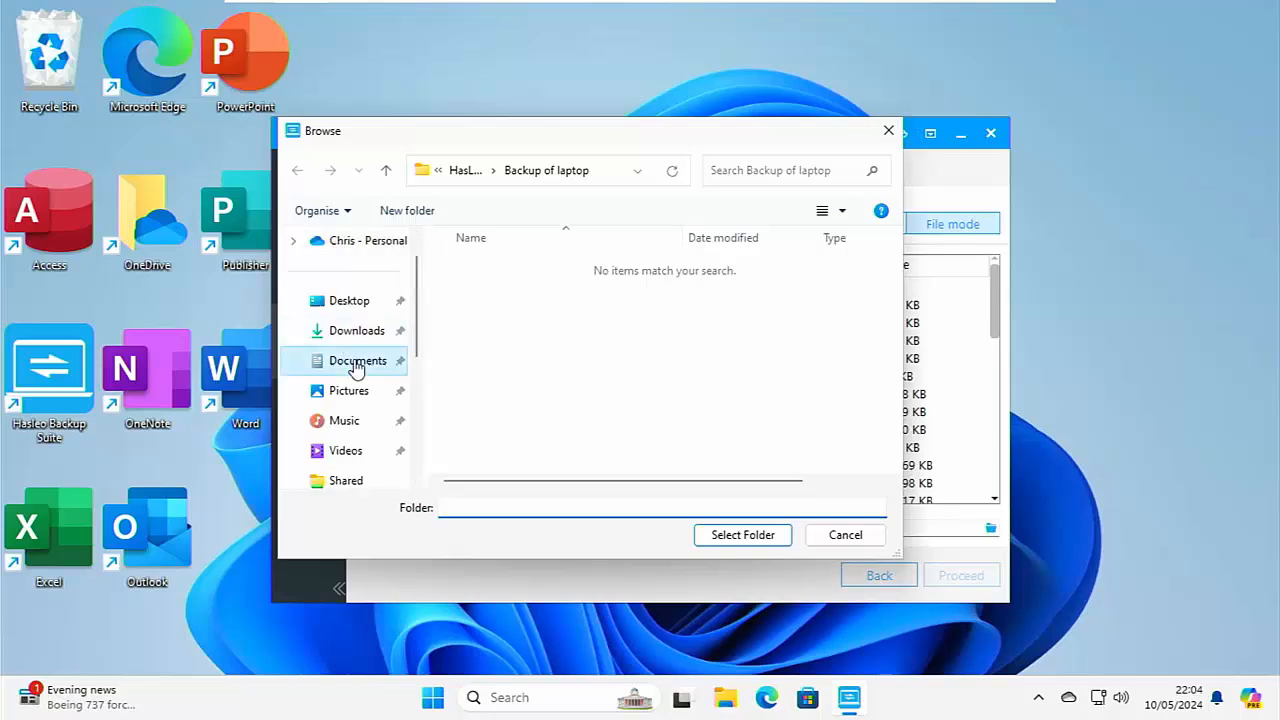
pyautogui.click(742, 536)
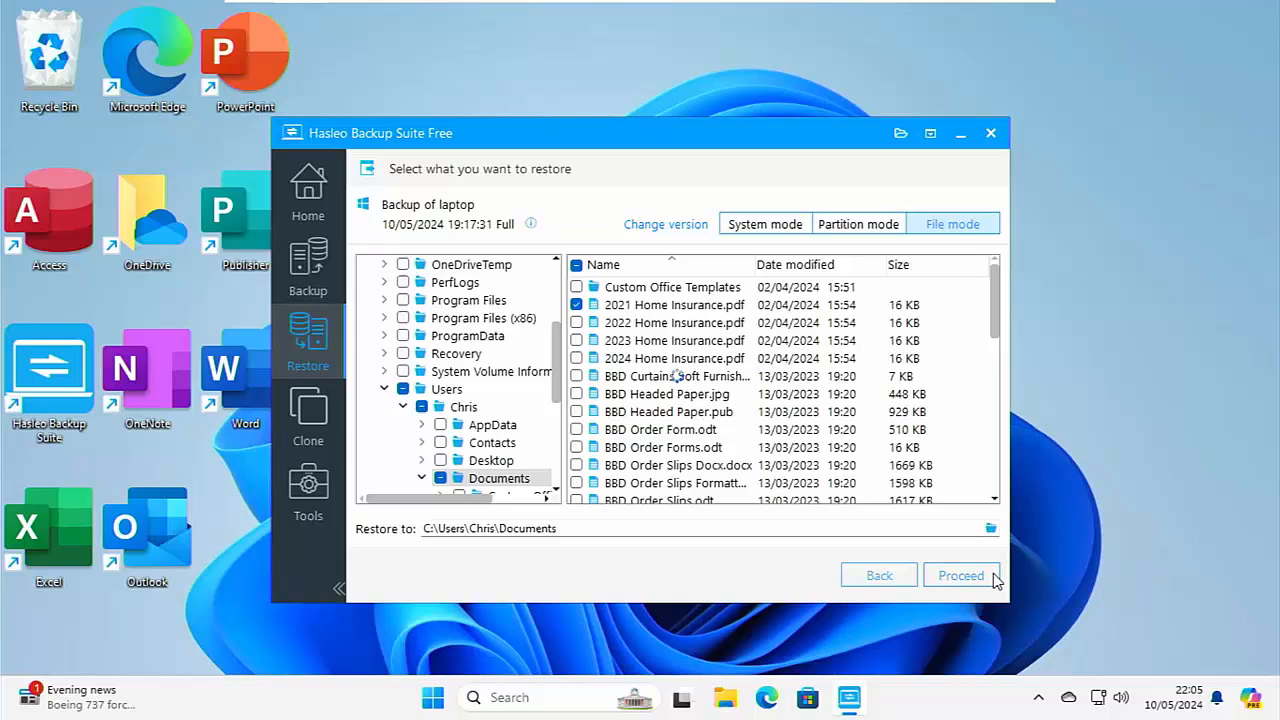
pyautogui.click(981, 576)
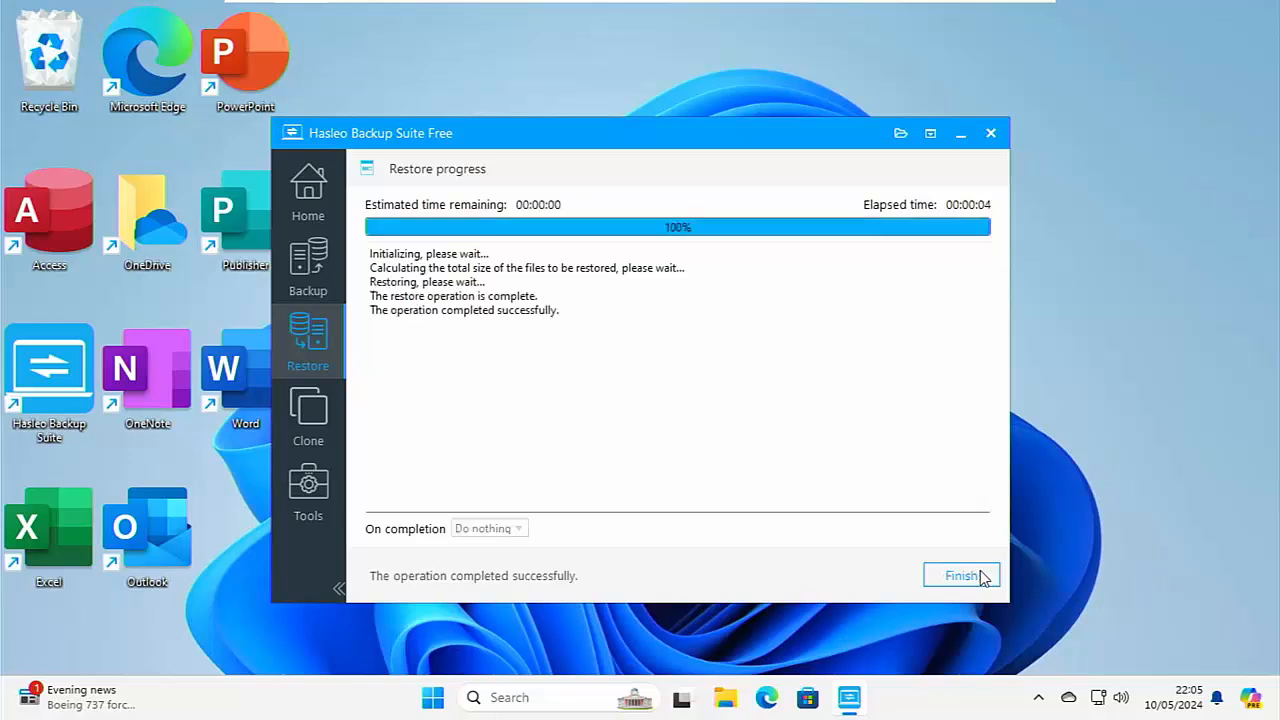
pyautogui.click(972, 577)
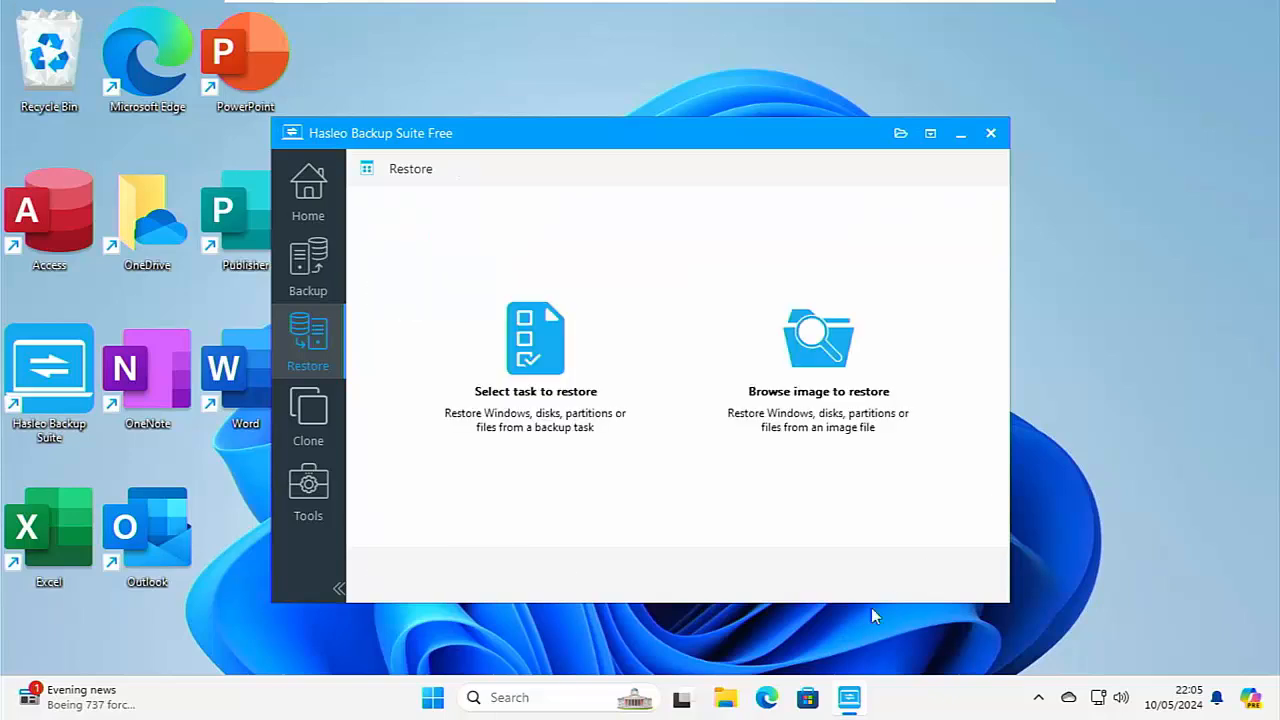
# Switch to File Explorer and open the restored [C+] (NTFS) folder in Documents down to its nested Documents subfolder.
pyautogui.click(725, 698)
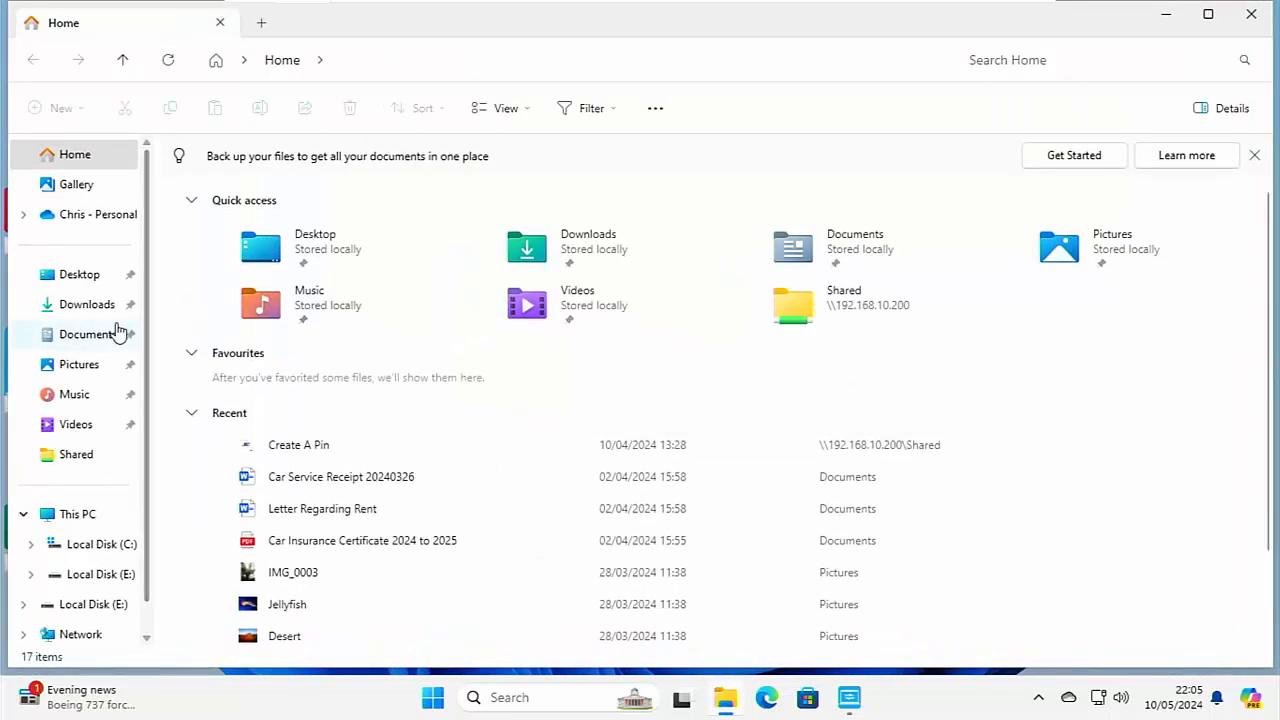
pyautogui.click(112, 333)
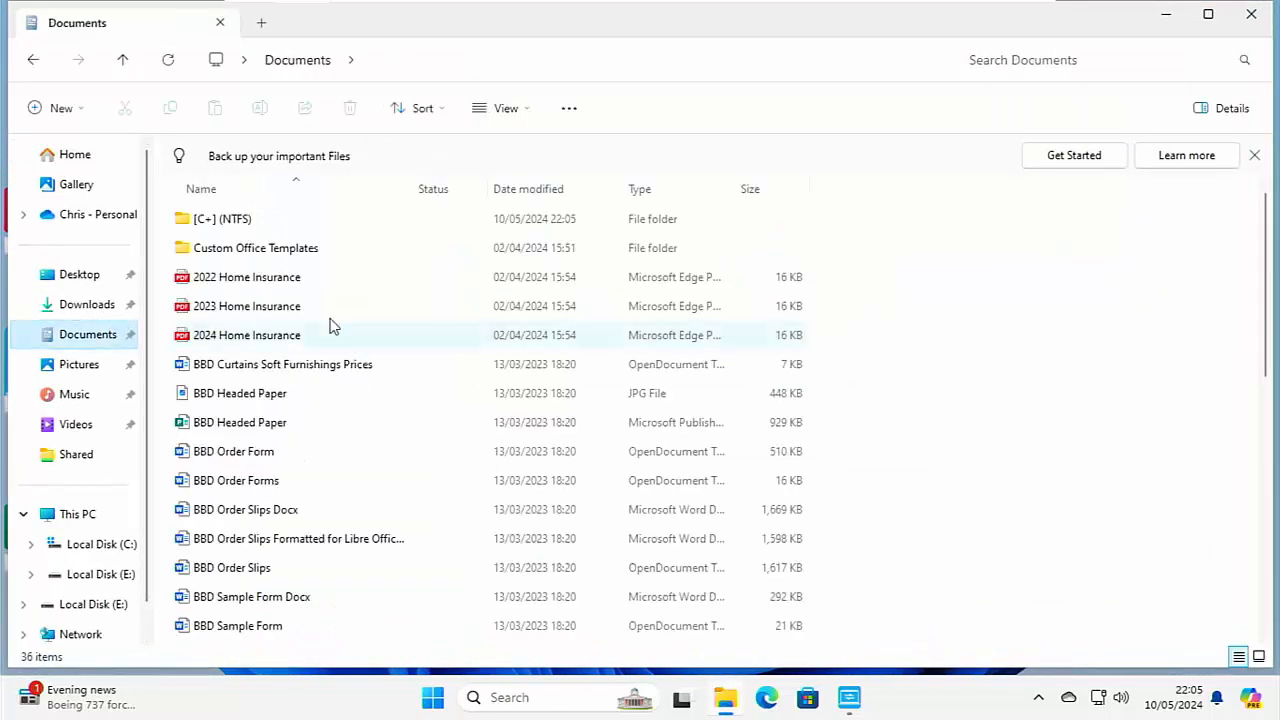
pyautogui.doubleClick(223, 226)
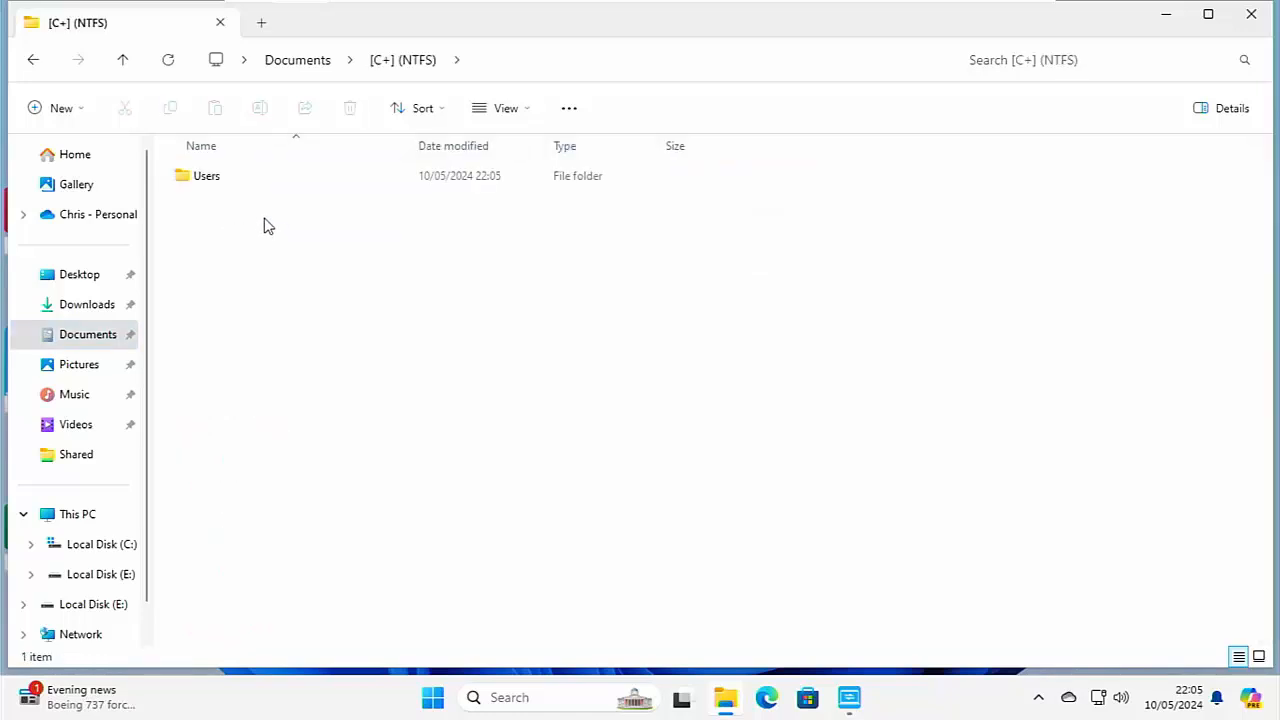
pyautogui.doubleClick(221, 178)
pyautogui.doubleClick(221, 178)
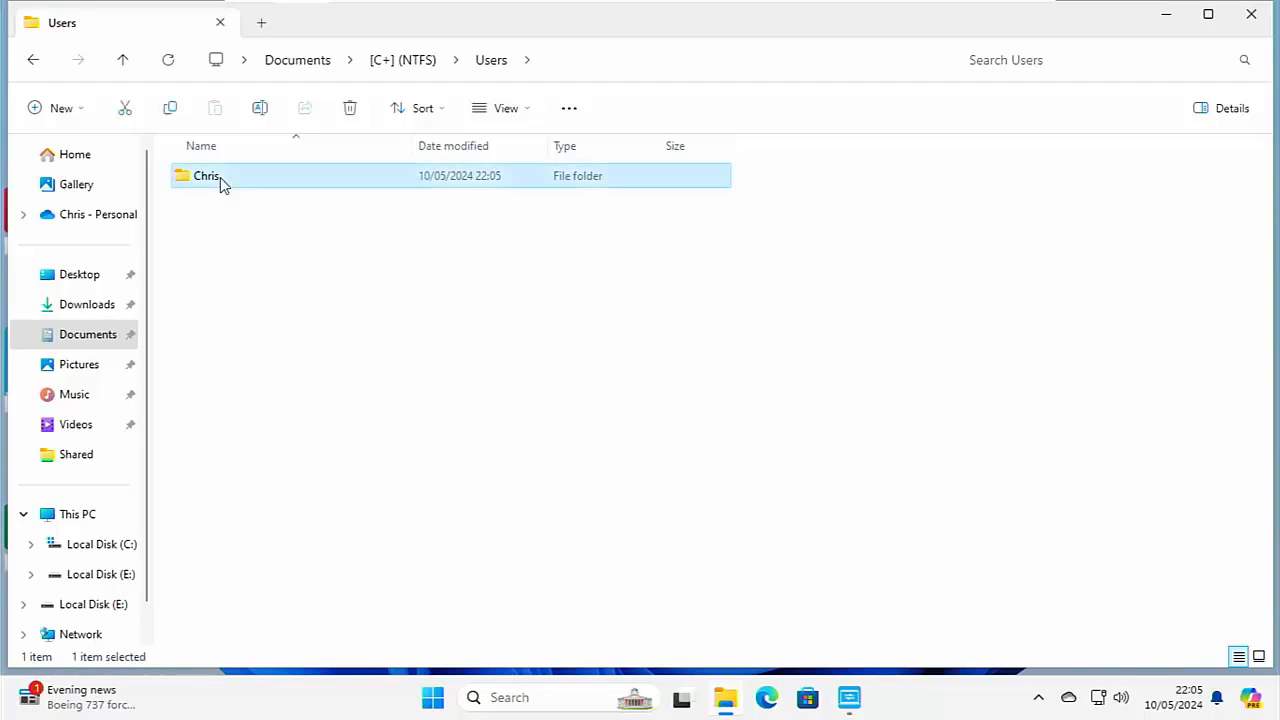
pyautogui.doubleClick(221, 179)
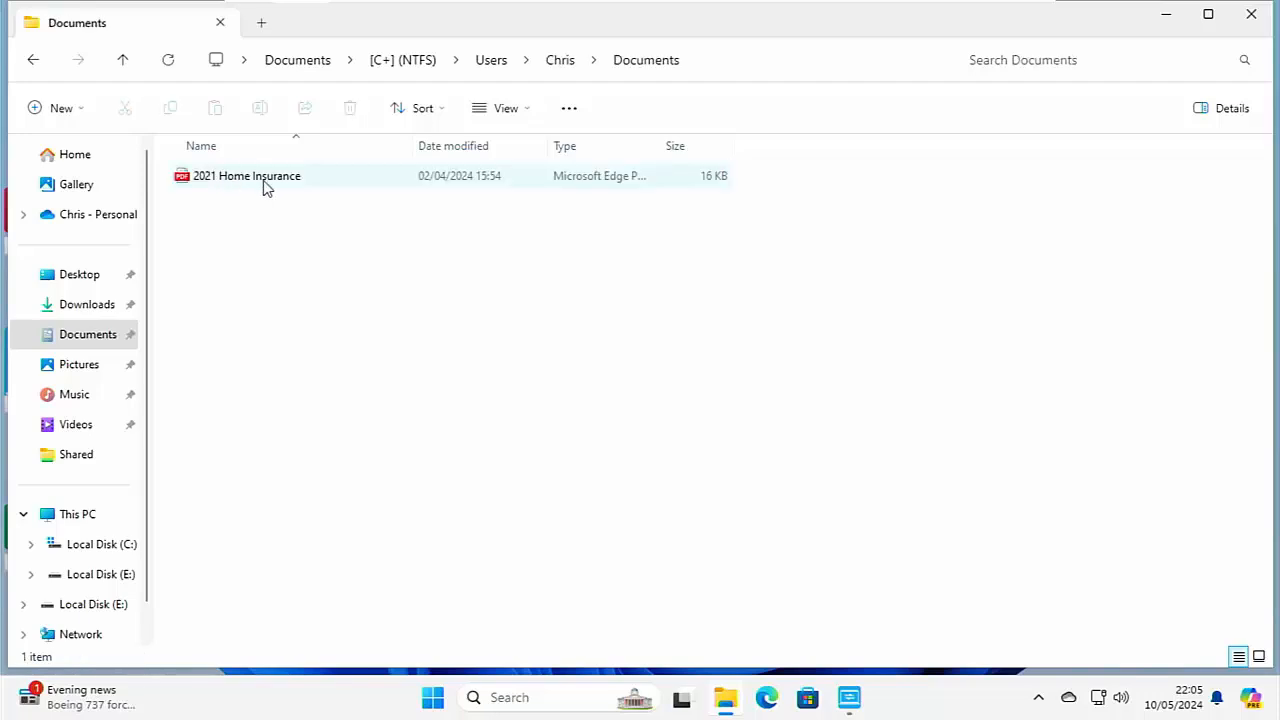
# Move the restored 2021 Home Insurance PDF from the nested subfolder into the main Documents folder.
pyautogui.click(268, 188)
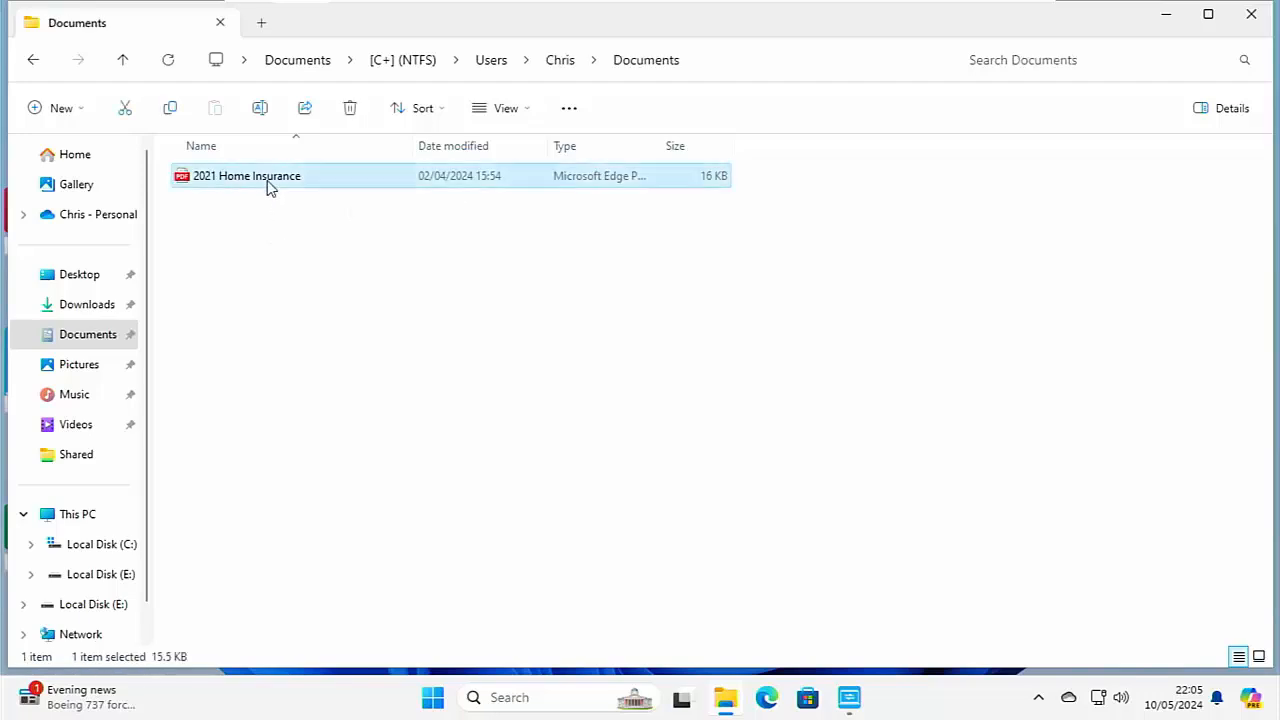
pyautogui.rightClick(268, 188)
pyautogui.click(291, 202)
pyautogui.click(94, 334)
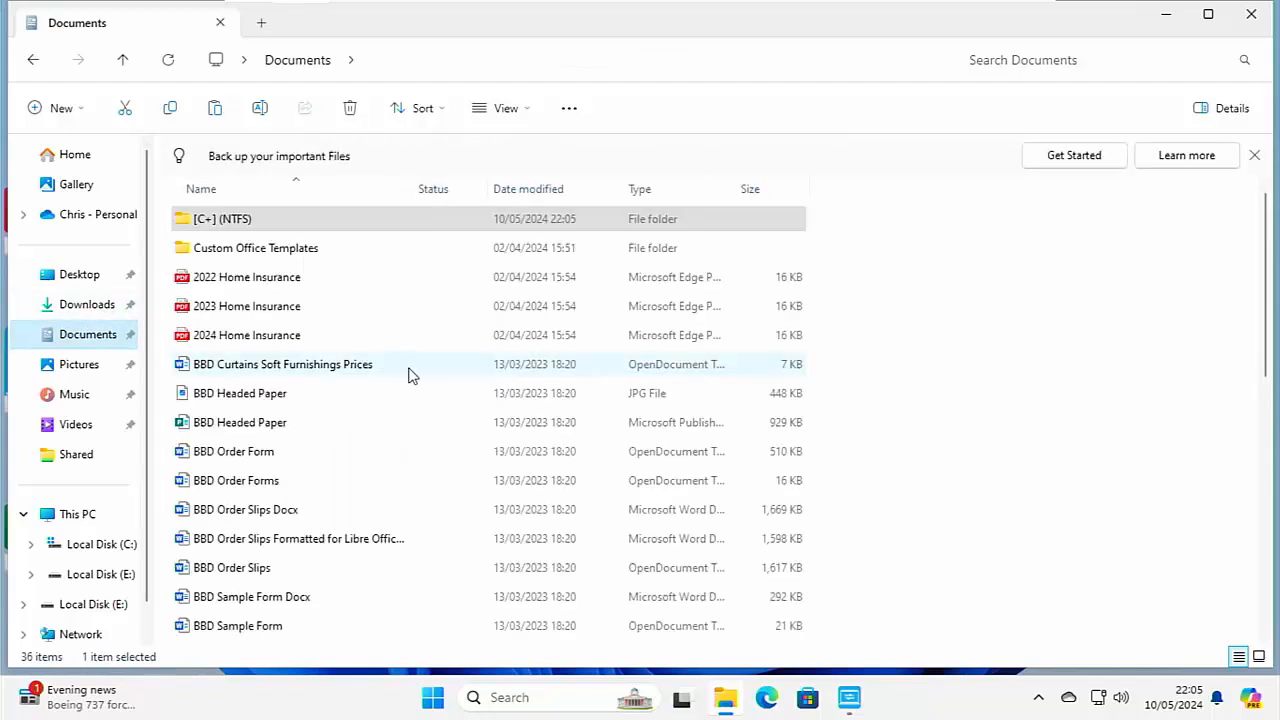
pyautogui.hotkey('ctrl', 'v')
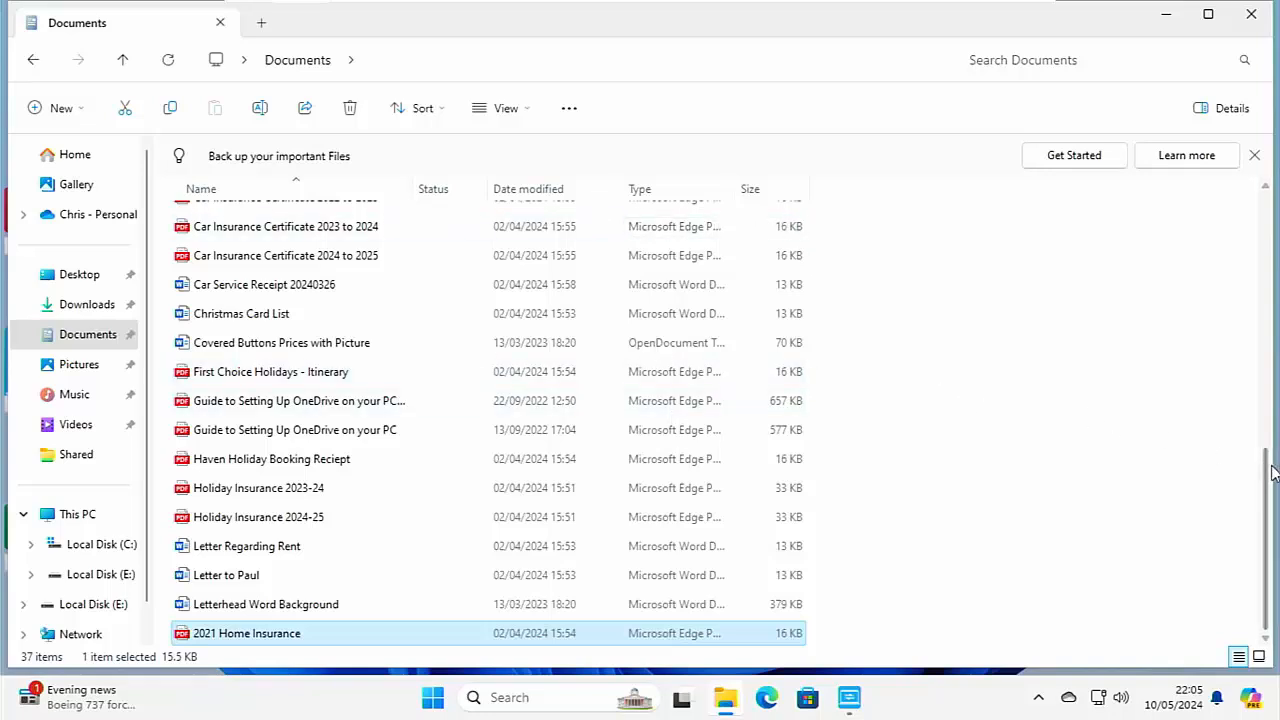
pyautogui.moveTo(1273, 472); pyautogui.dragTo(1214, 210)
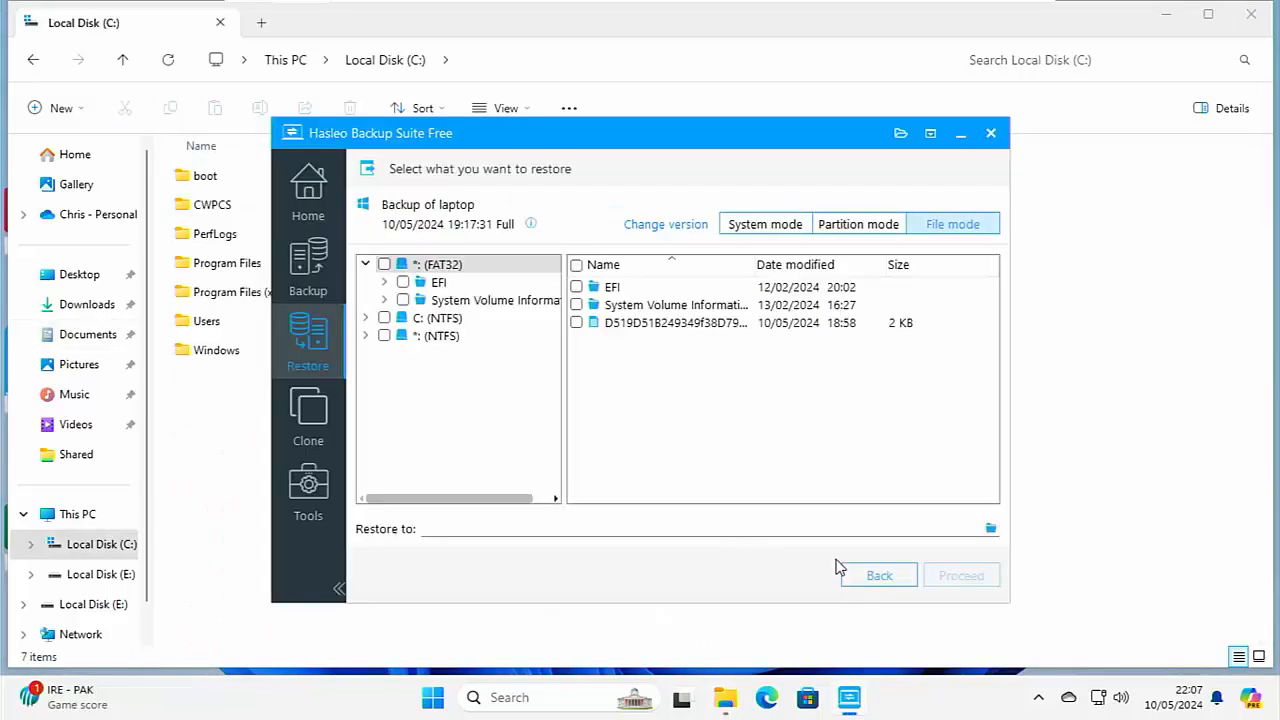
# Switch to Hasleo Backup Suite, view the Clone options and Emergency Disk tool, and add the boot menu.
pyautogui.click(330, 431)
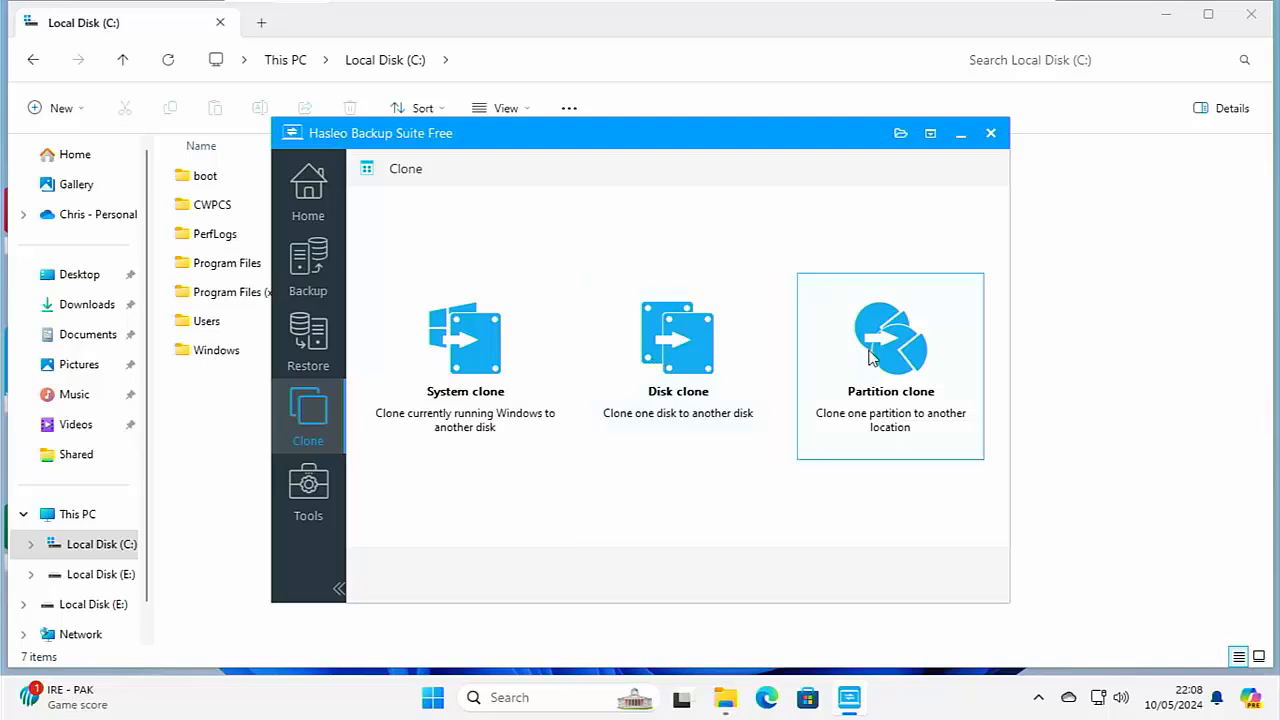
pyautogui.click(317, 495)
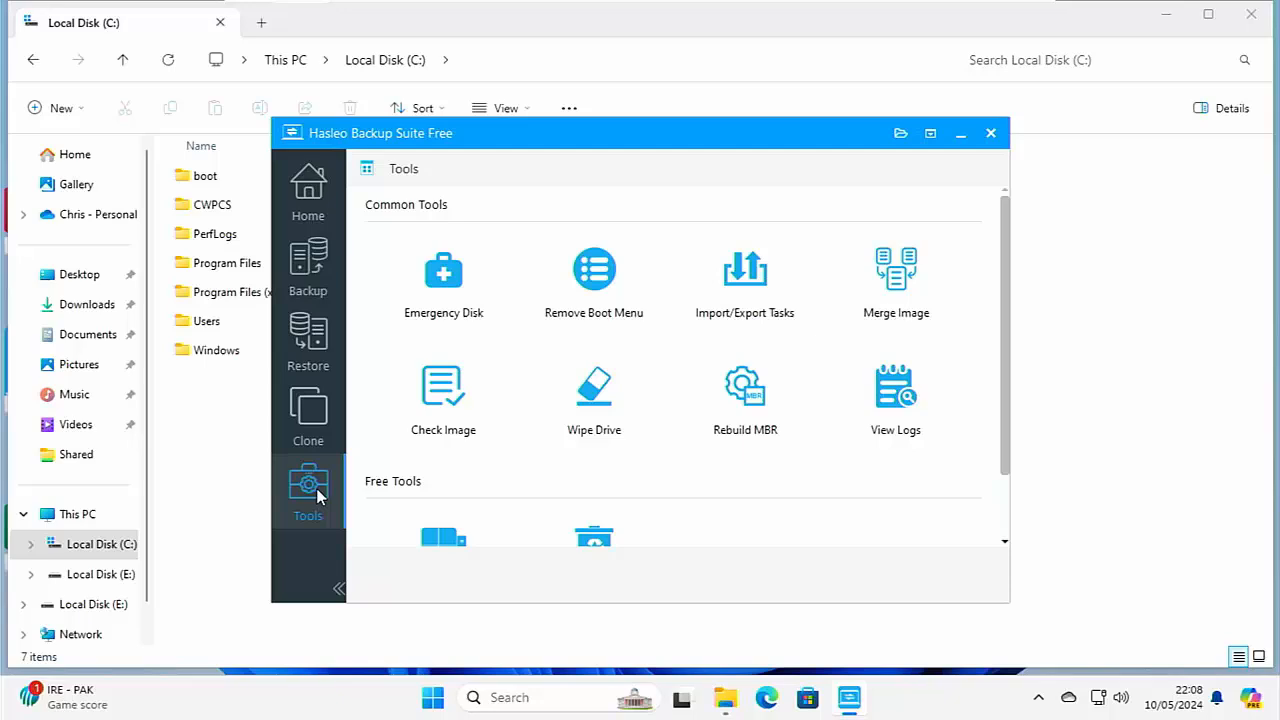
pyautogui.click(455, 300)
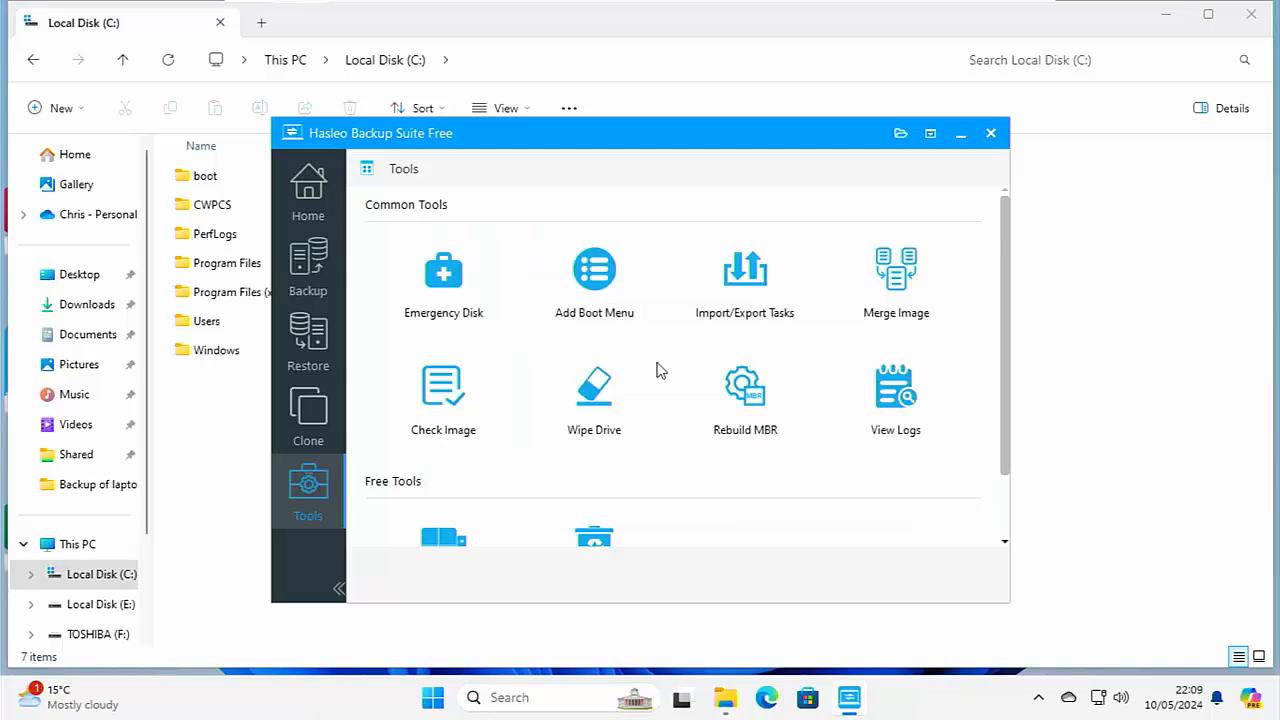
pyautogui.click(592, 291)
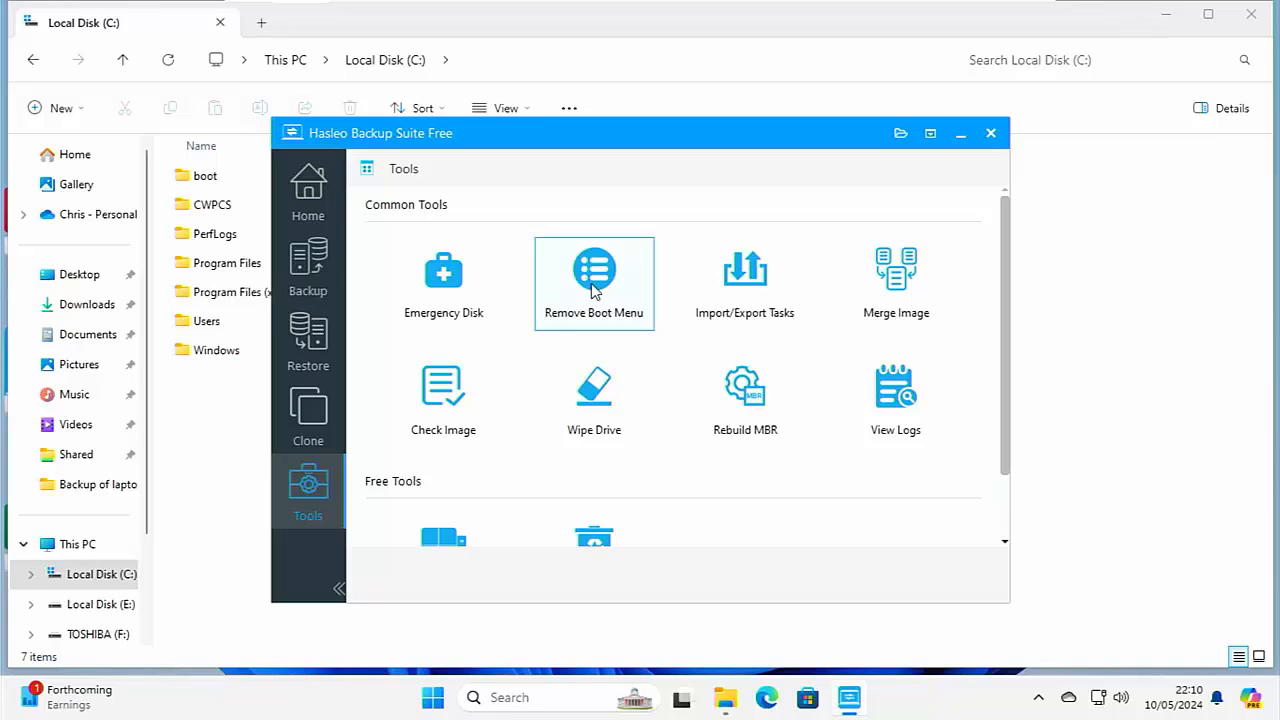
# Examine the import and export options for backup tasks, and return to the tools overview.
pyautogui.click(734, 296)
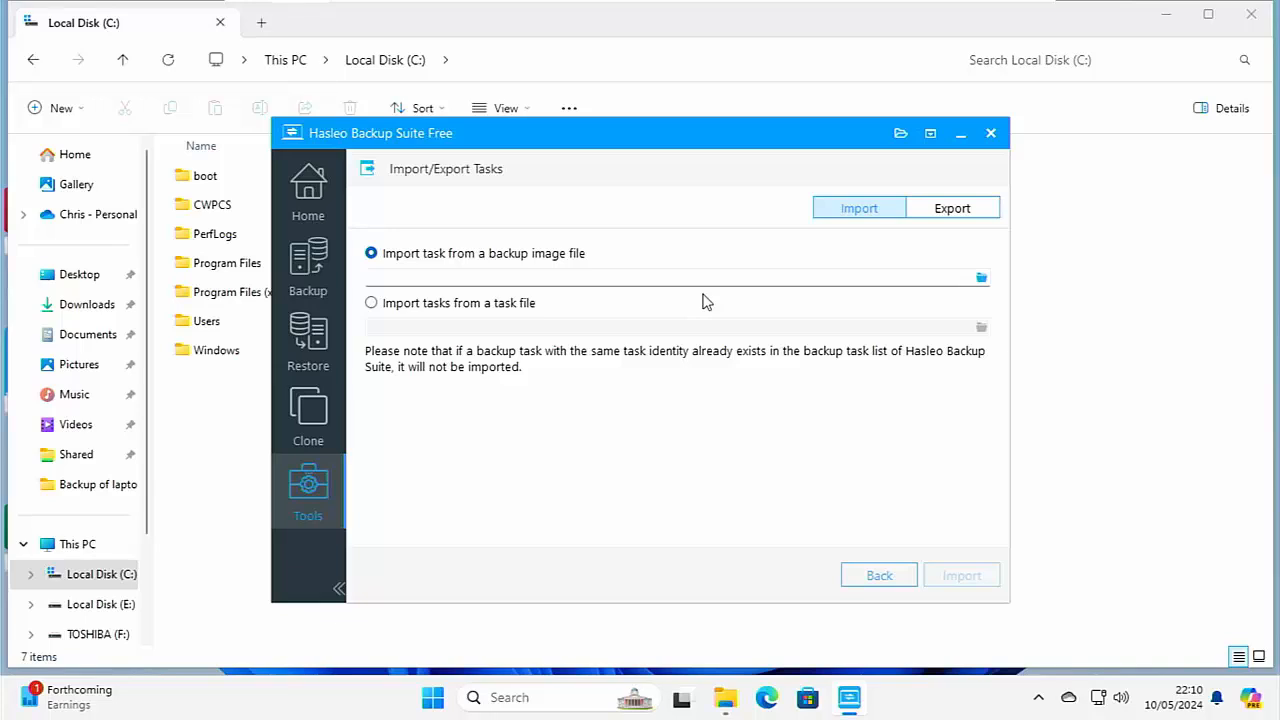
pyautogui.click(935, 218)
pyautogui.click(866, 209)
pyautogui.click(868, 584)
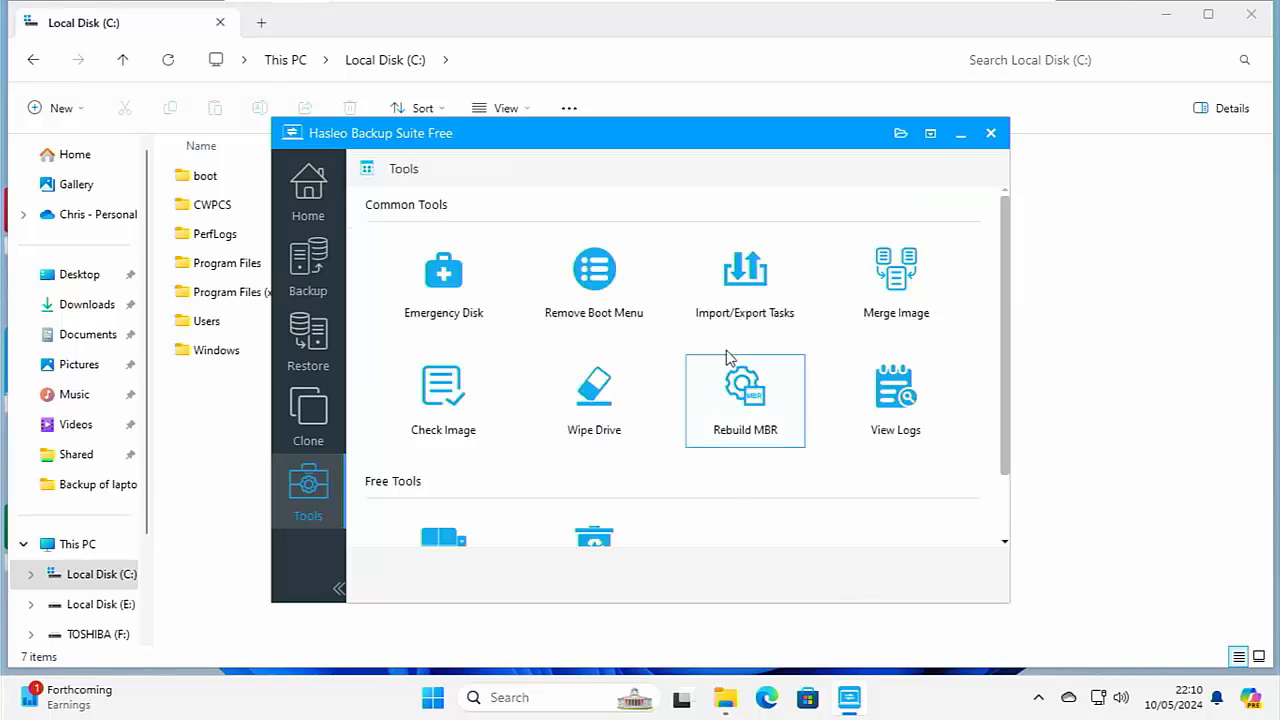
# Look at the Merge Image task selection and the Wipe Drive disk selection without starting either operation.
pyautogui.click(873, 289)
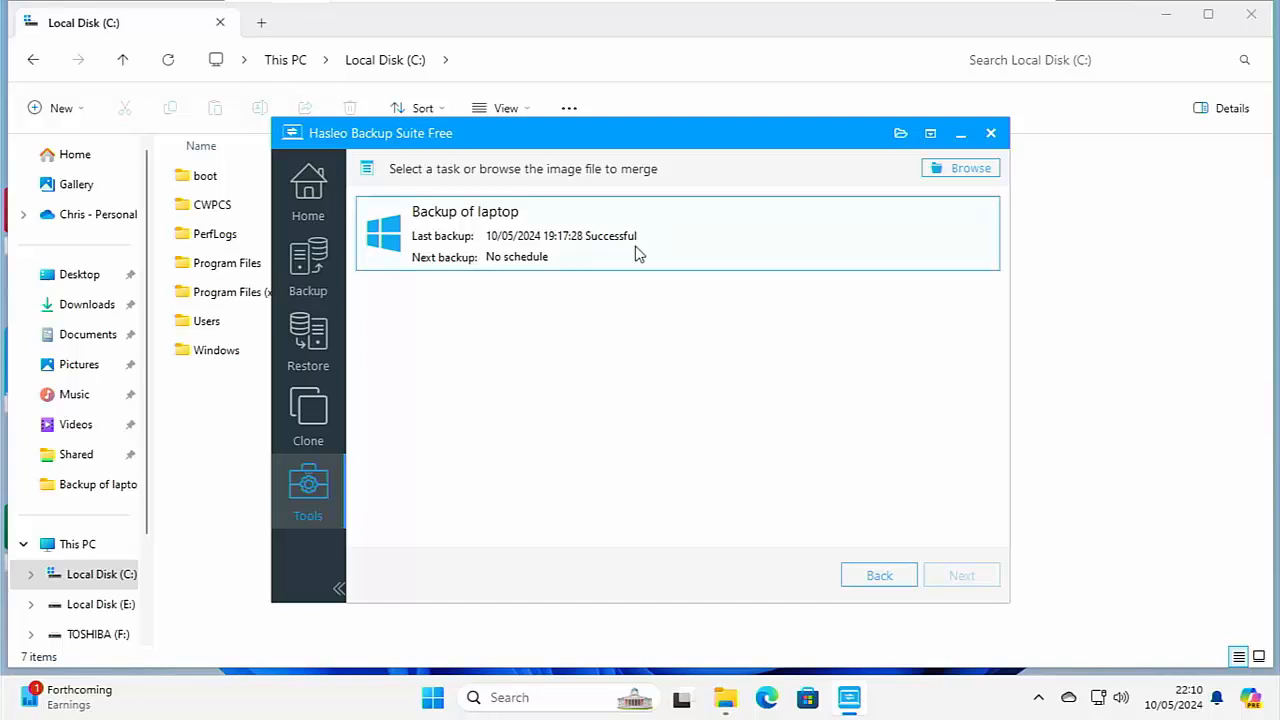
pyautogui.click(870, 584)
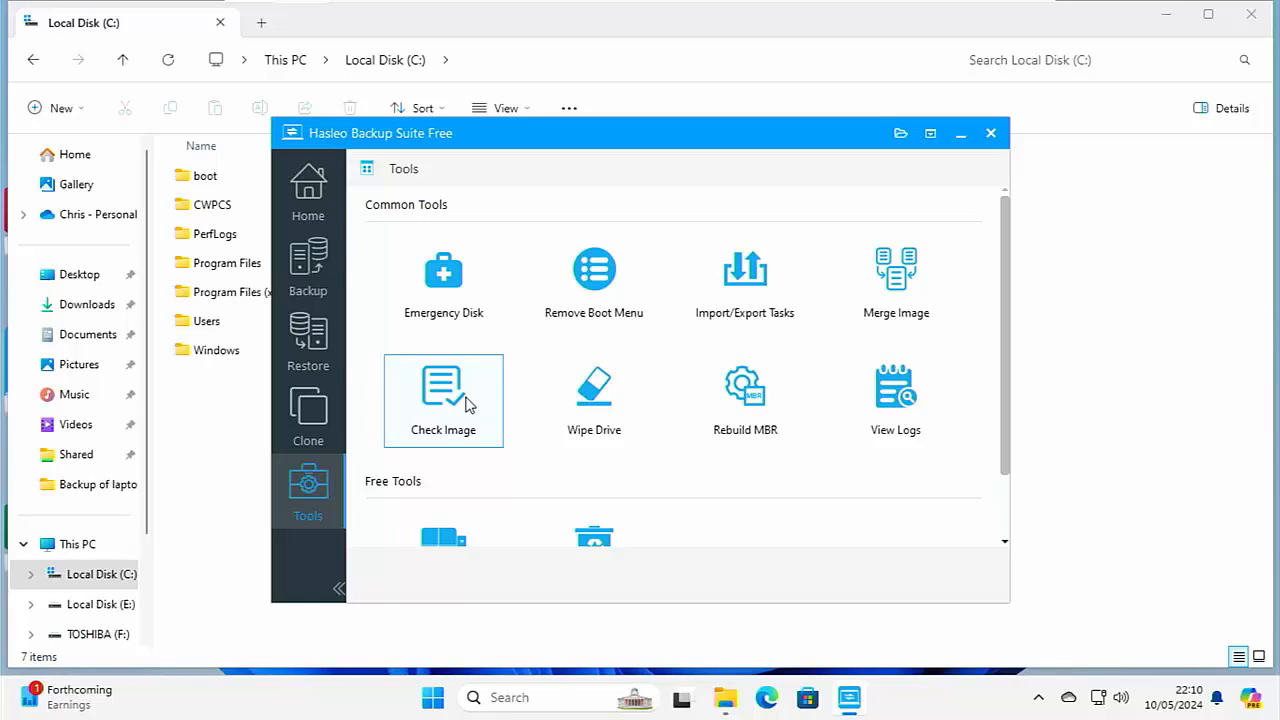
pyautogui.click(582, 396)
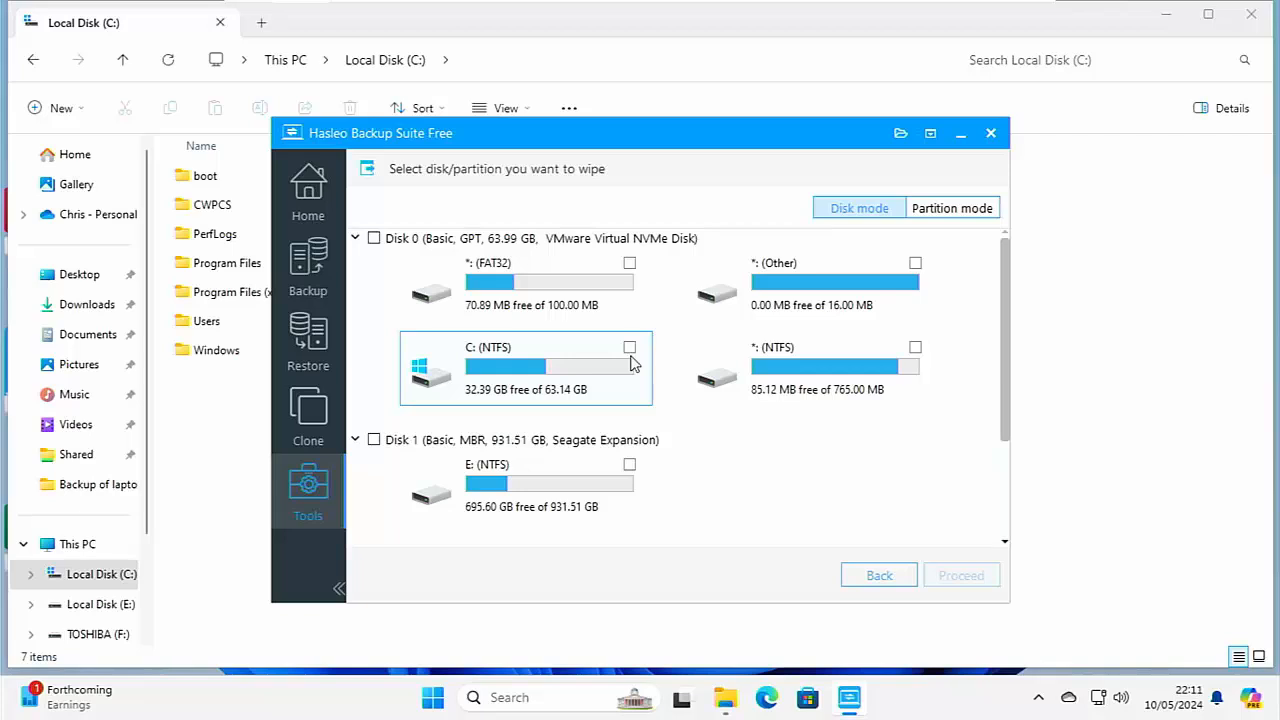
pyautogui.click(876, 578)
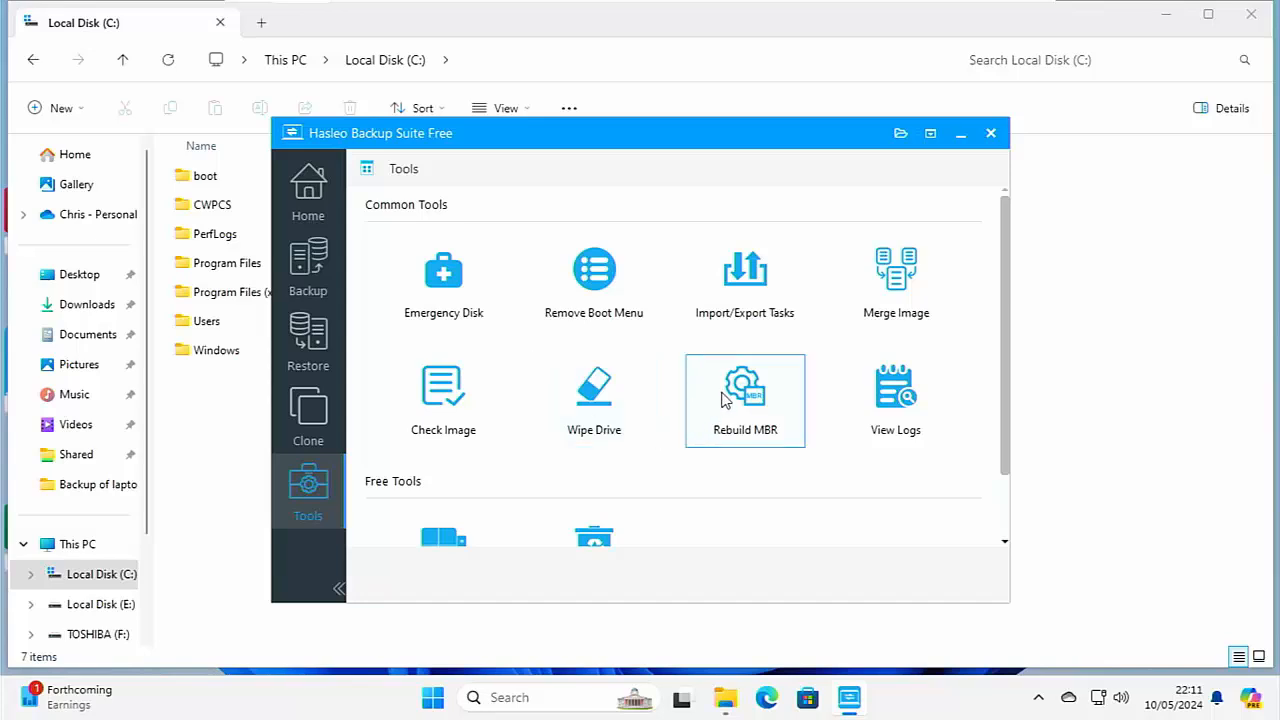
# Review the operation logs, filtering by canceled and failed entries, and close the log viewer.
pyautogui.click(905, 405)
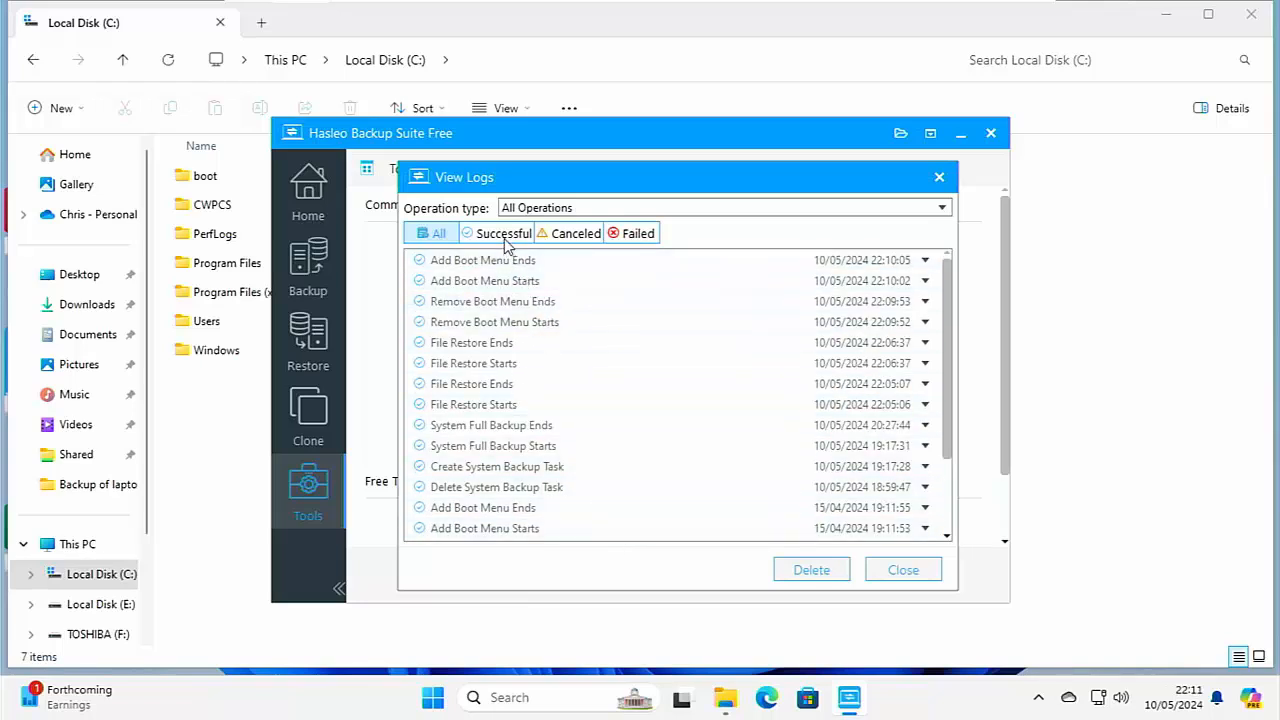
pyautogui.click(568, 238)
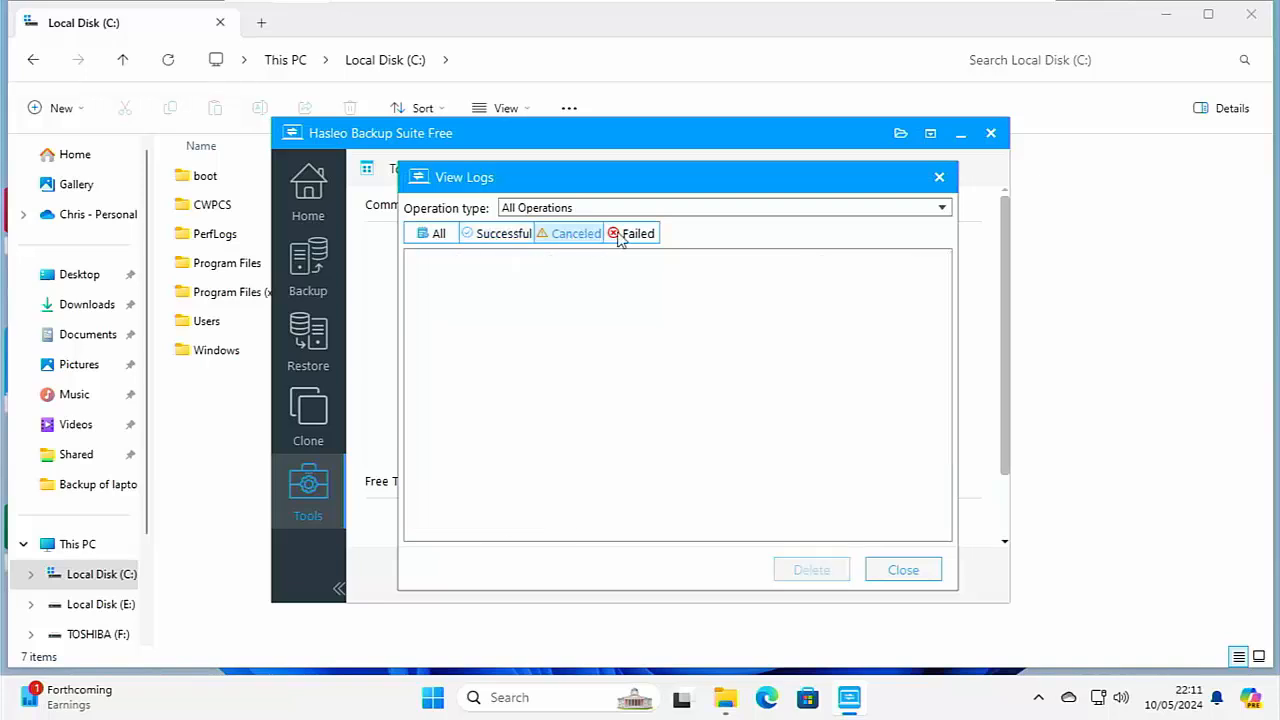
pyautogui.click(622, 237)
pyautogui.click(892, 571)
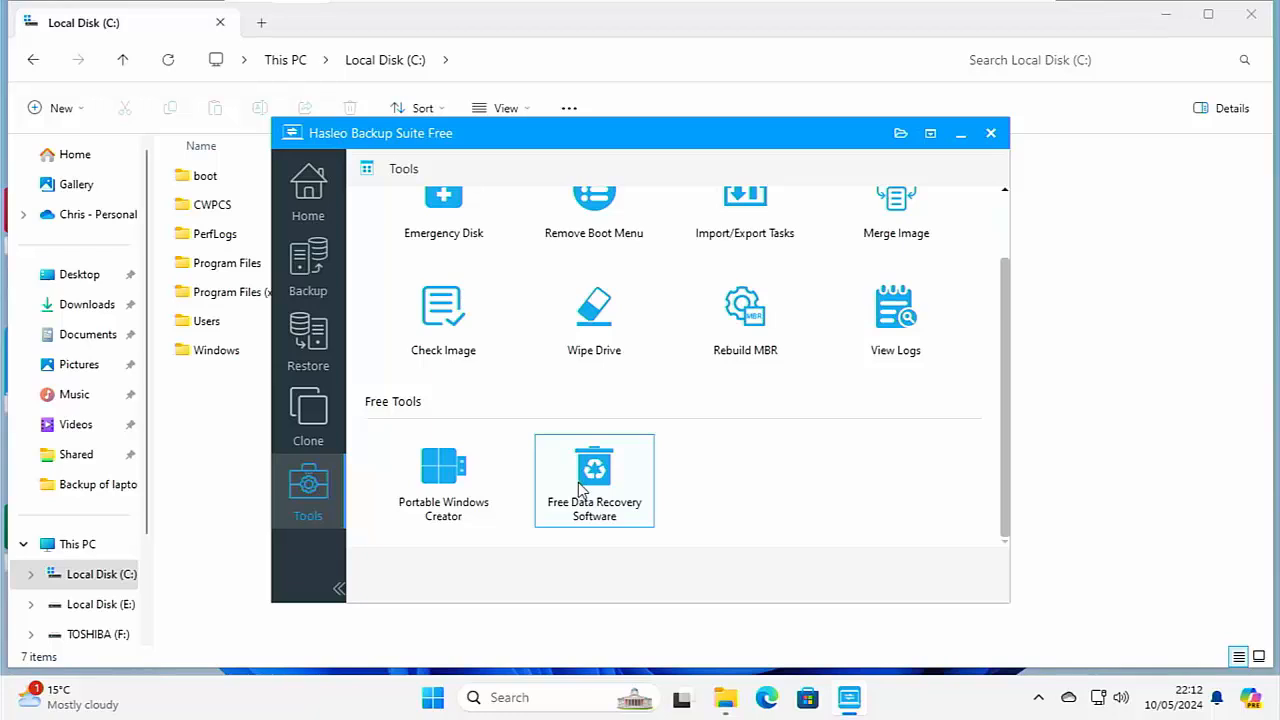
# Check for program updates, start the update to version 4.5 Release 1, and allow its installer to make changes.
pyautogui.click(931, 136)
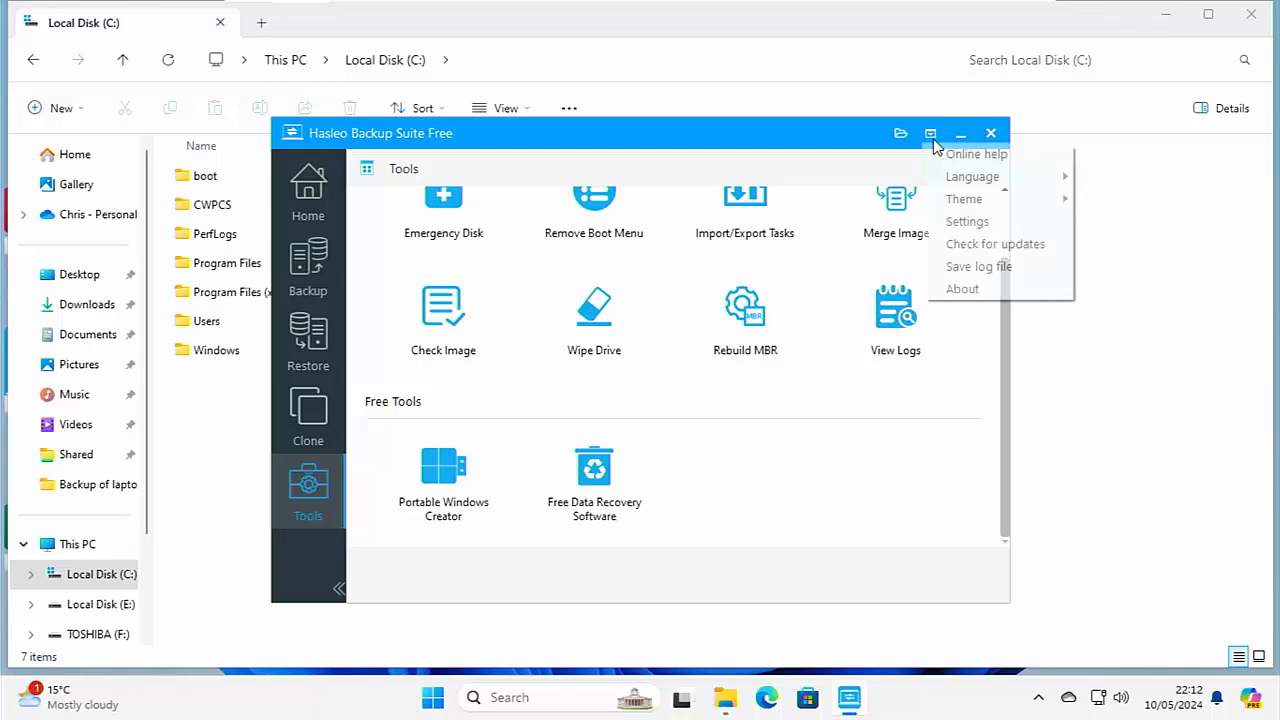
pyautogui.click(963, 244)
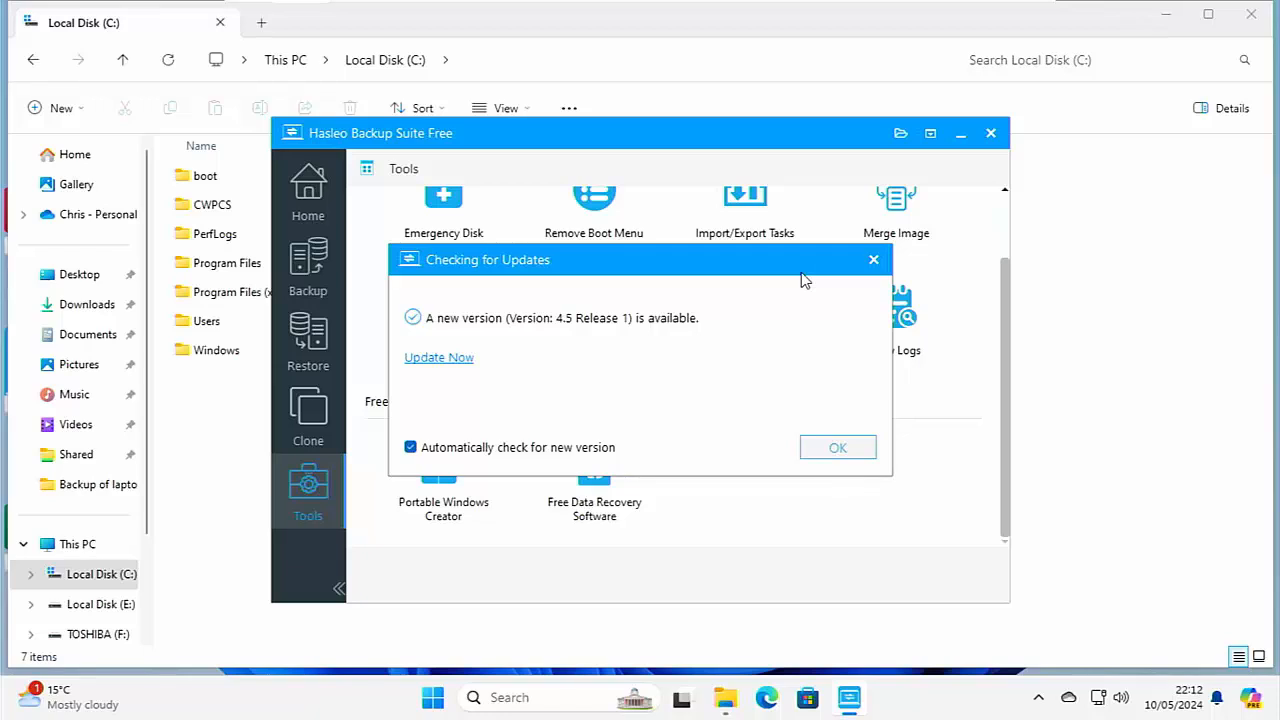
pyautogui.click(438, 360)
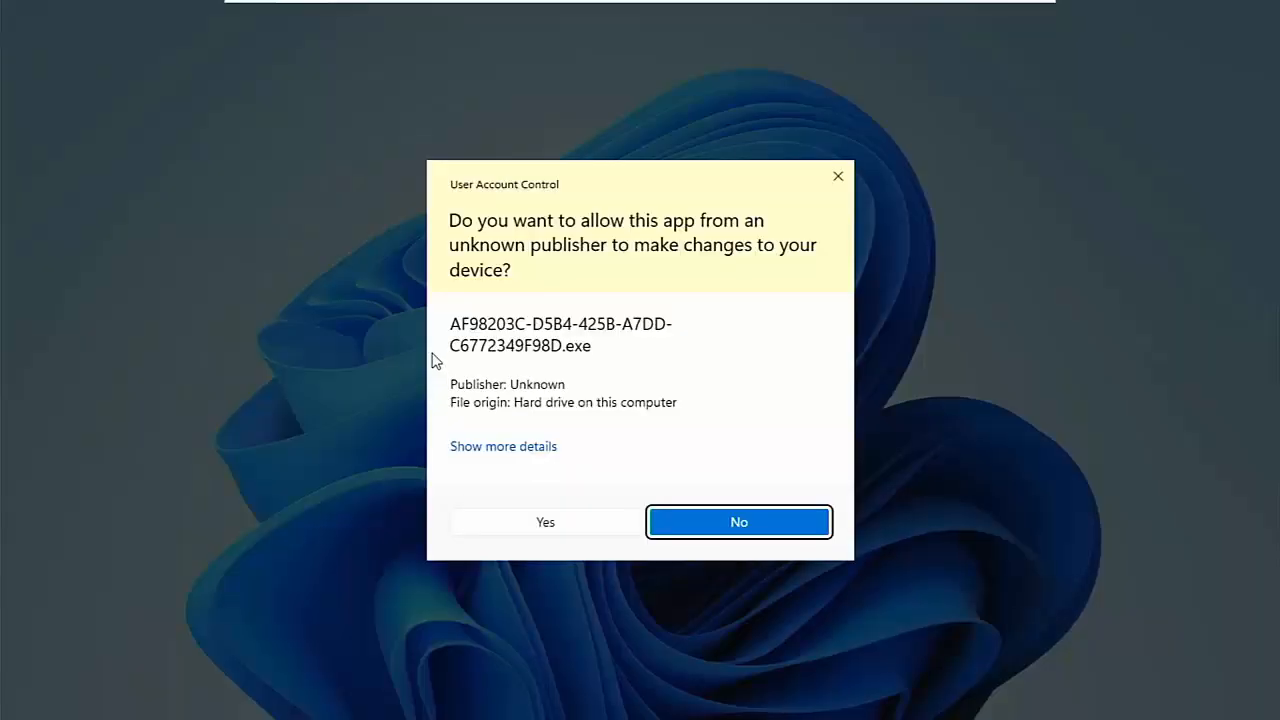
pyautogui.click(552, 522)
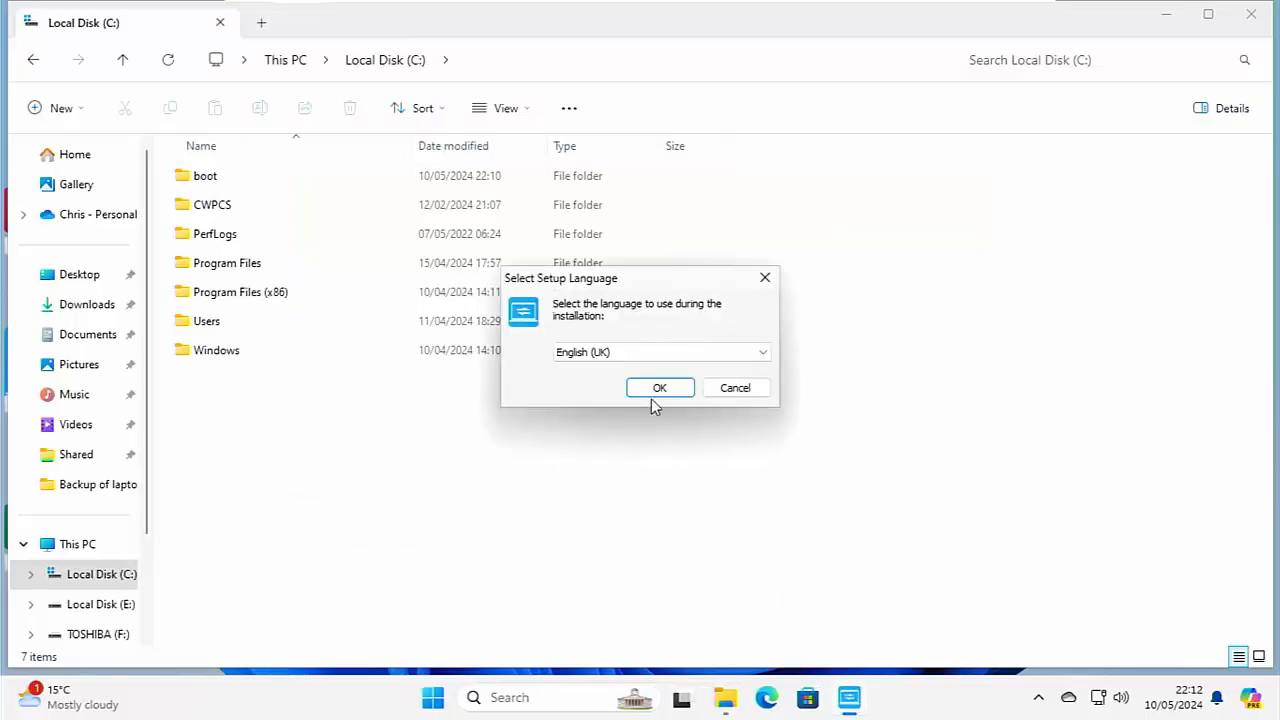
# Accept English (UK) as the setup language and uninstall the existing version of Hasleo Backup Suite.
pyautogui.click(665, 392)
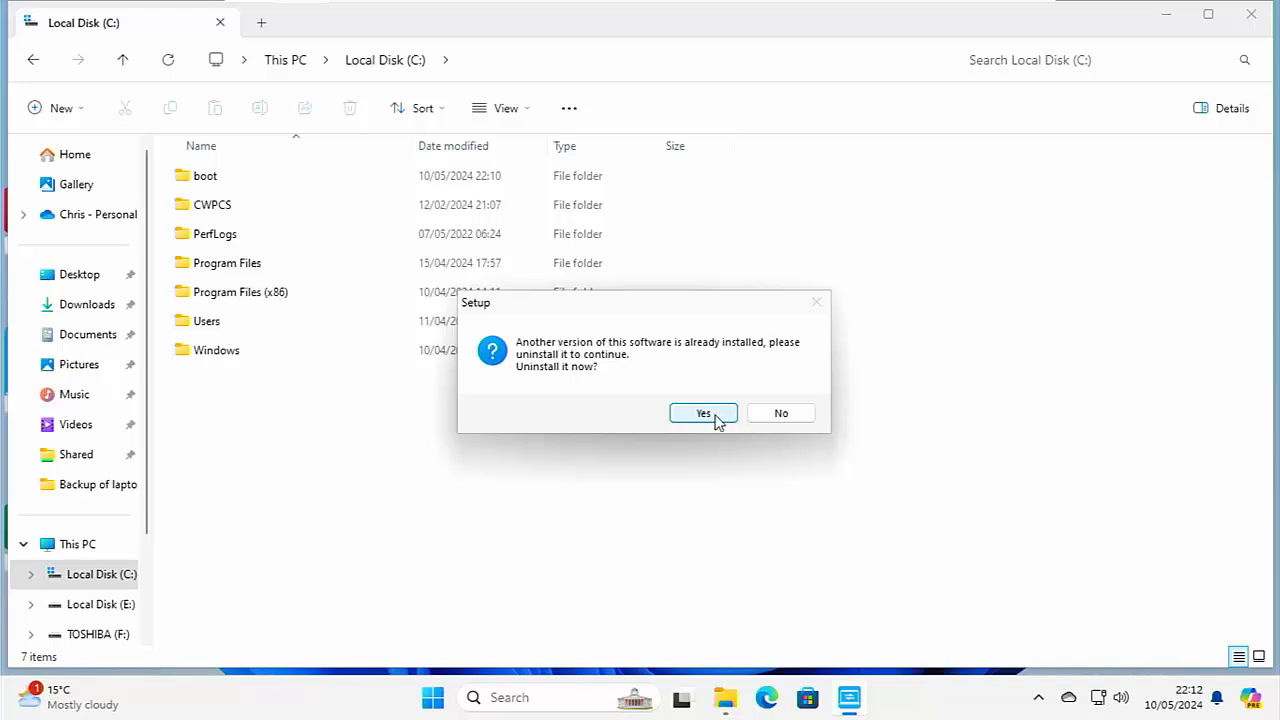
pyautogui.click(714, 419)
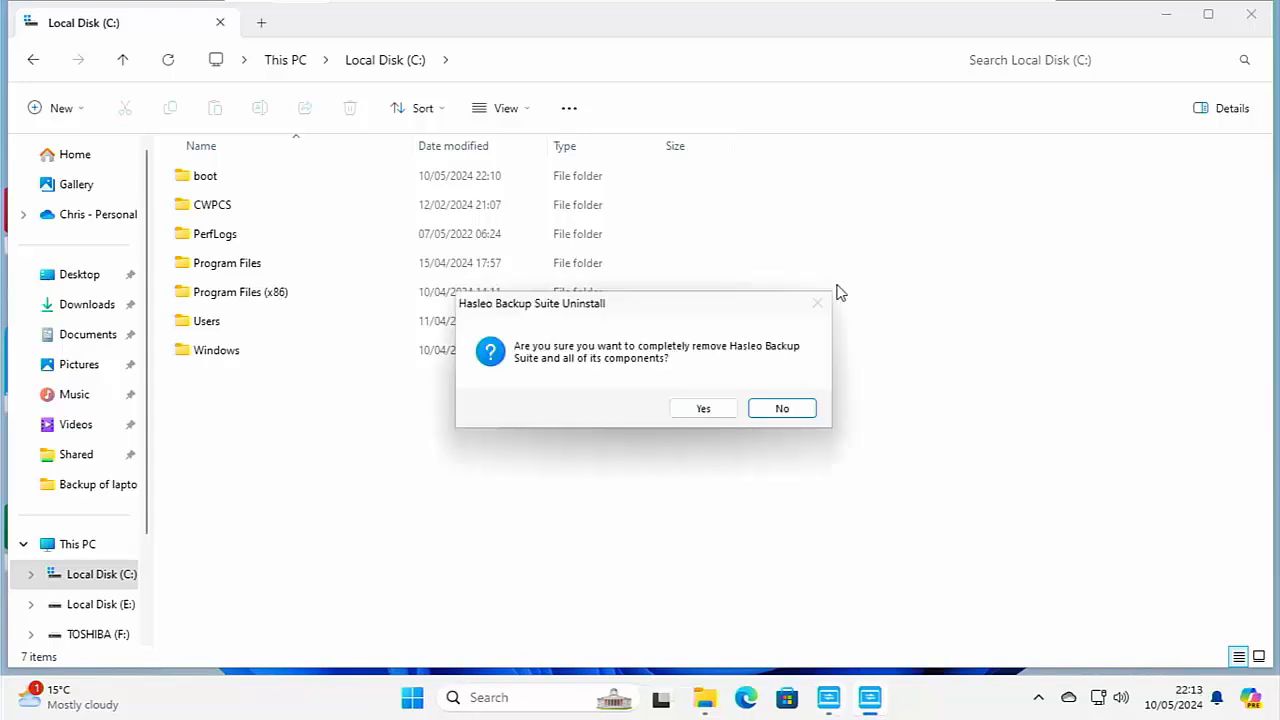
pyautogui.click(714, 414)
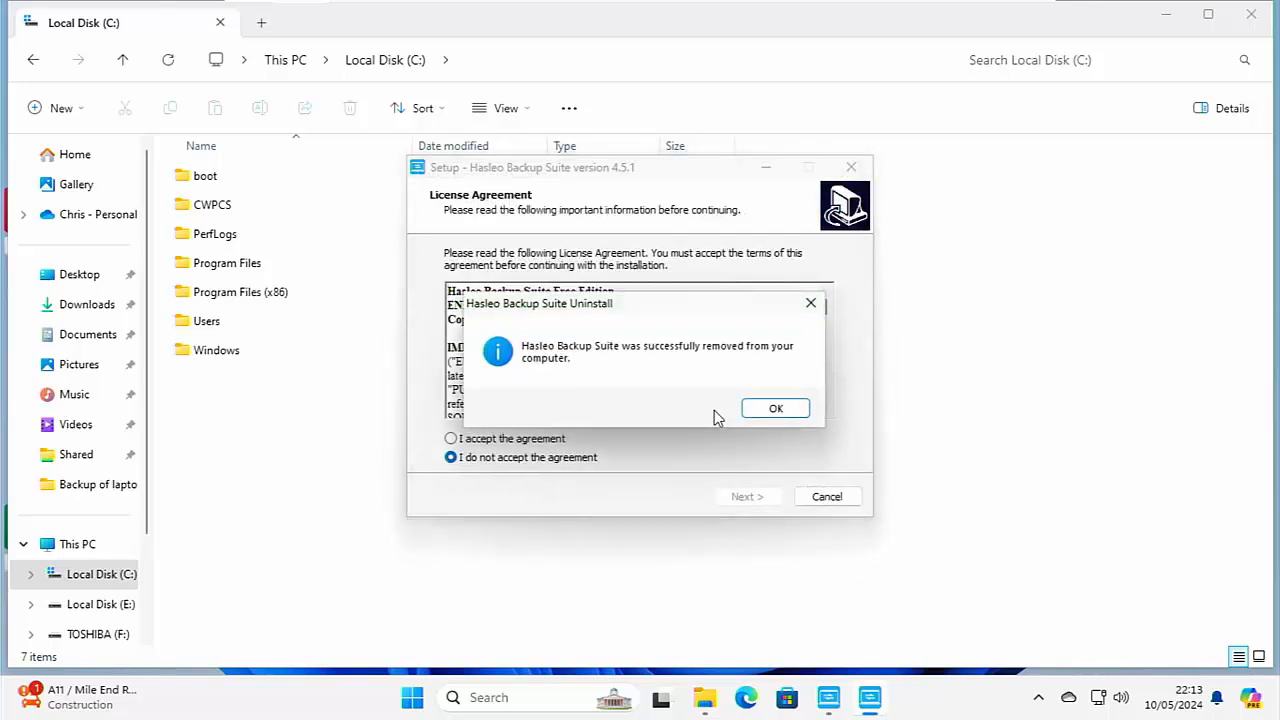
# Install version 4.5.1 into the existing default folder, accepting the licence agreement, and launch the program when setup finishes.
pyautogui.click(778, 410)
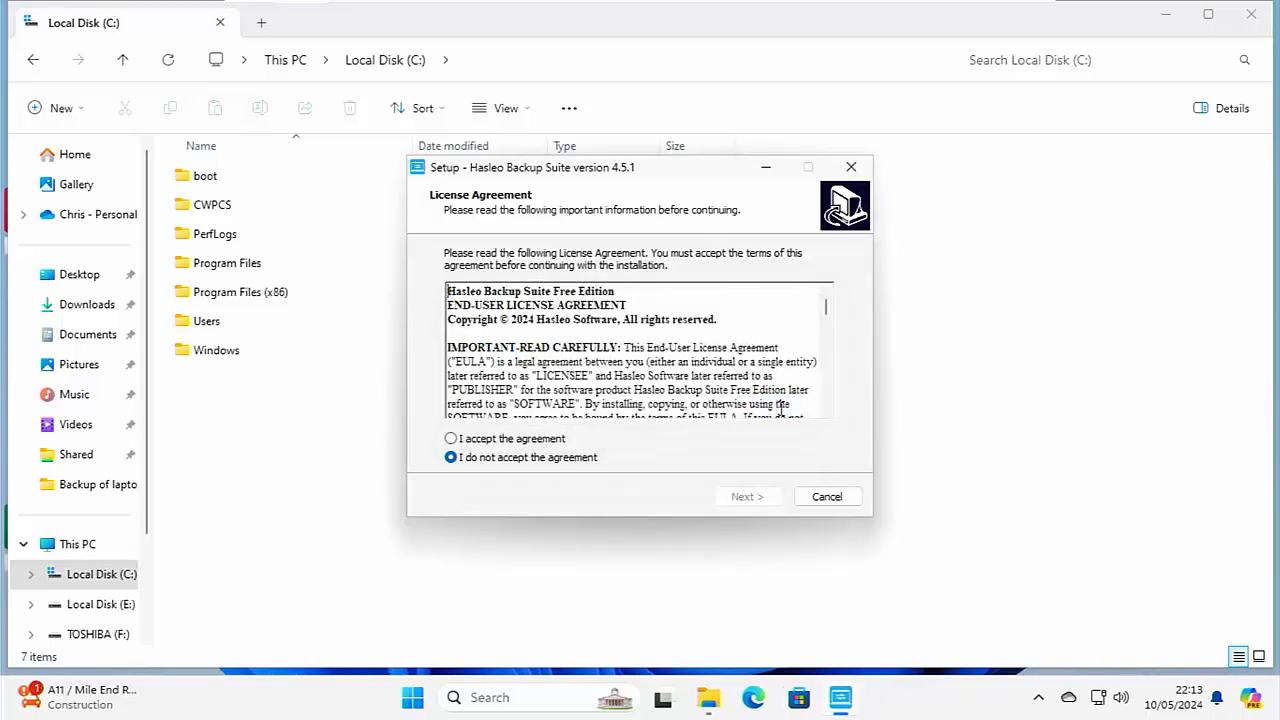
pyautogui.click(492, 440)
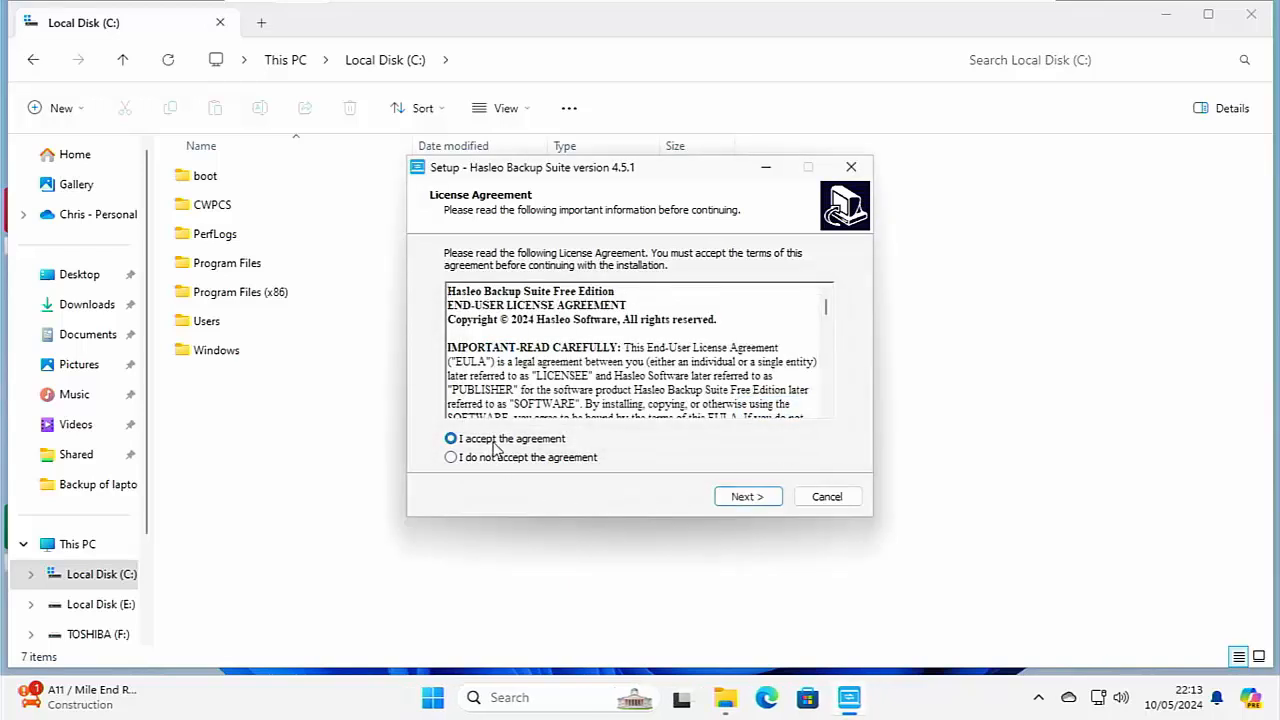
pyautogui.click(747, 497)
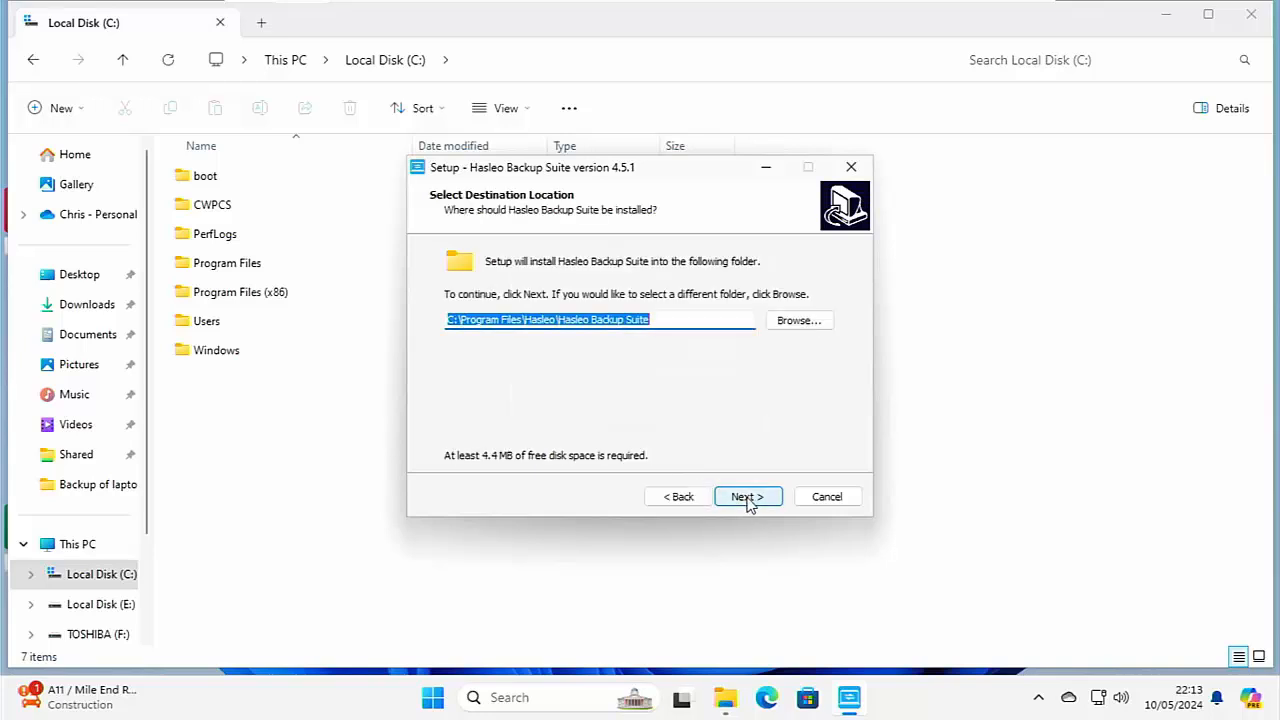
pyautogui.click(747, 500)
pyautogui.click(731, 426)
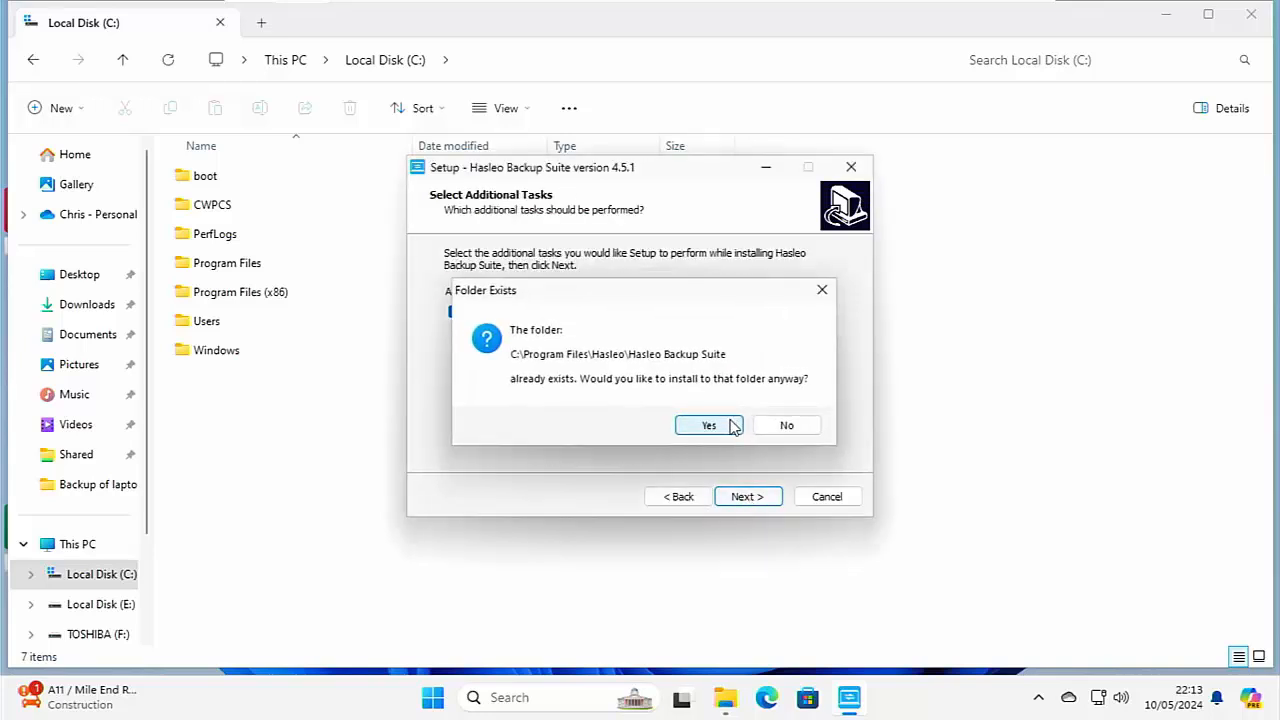
pyautogui.click(745, 496)
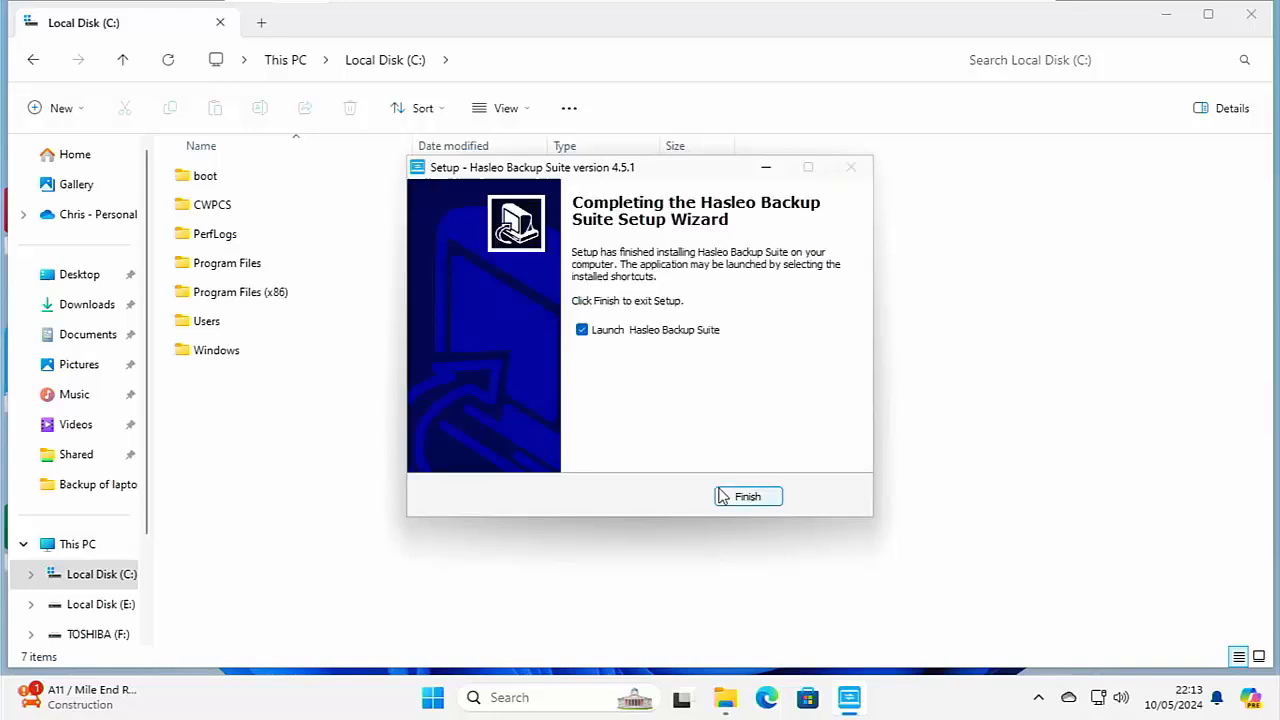
pyautogui.click(722, 497)
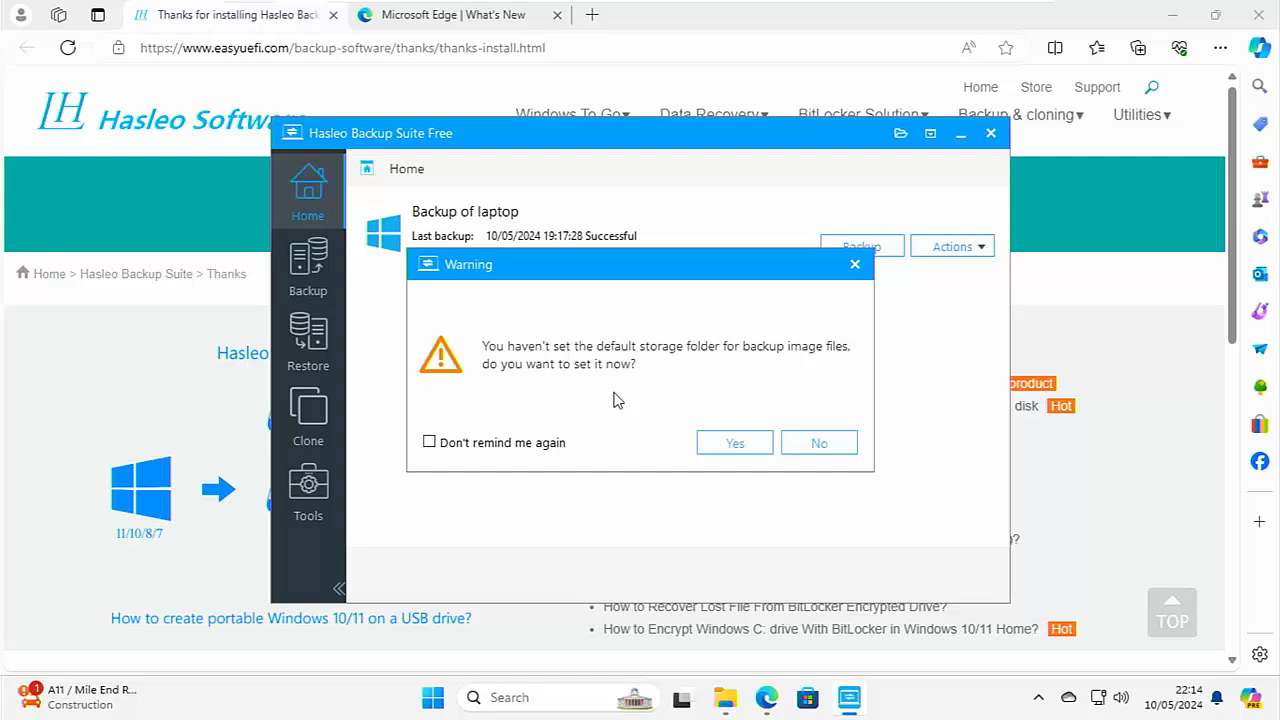
# Set the default storage folder for backup image files to E:\HasLeo Backups.
pyautogui.click(727, 452)
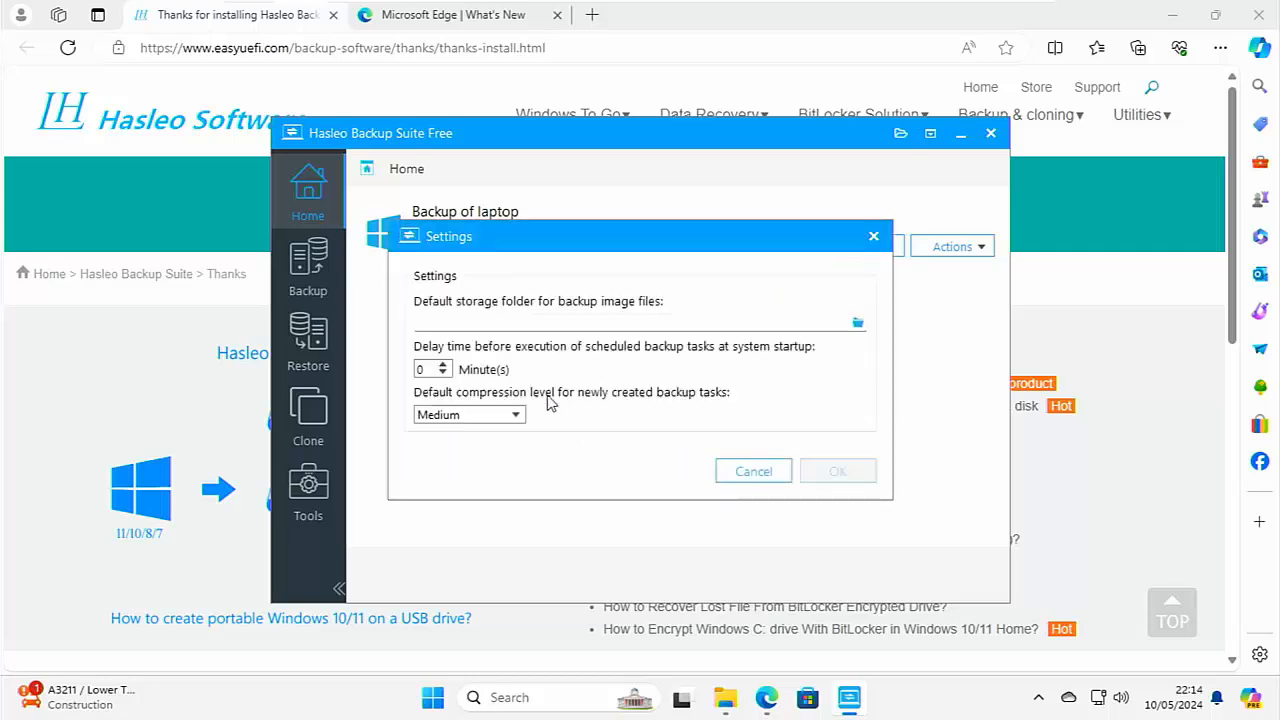
pyautogui.click(858, 325)
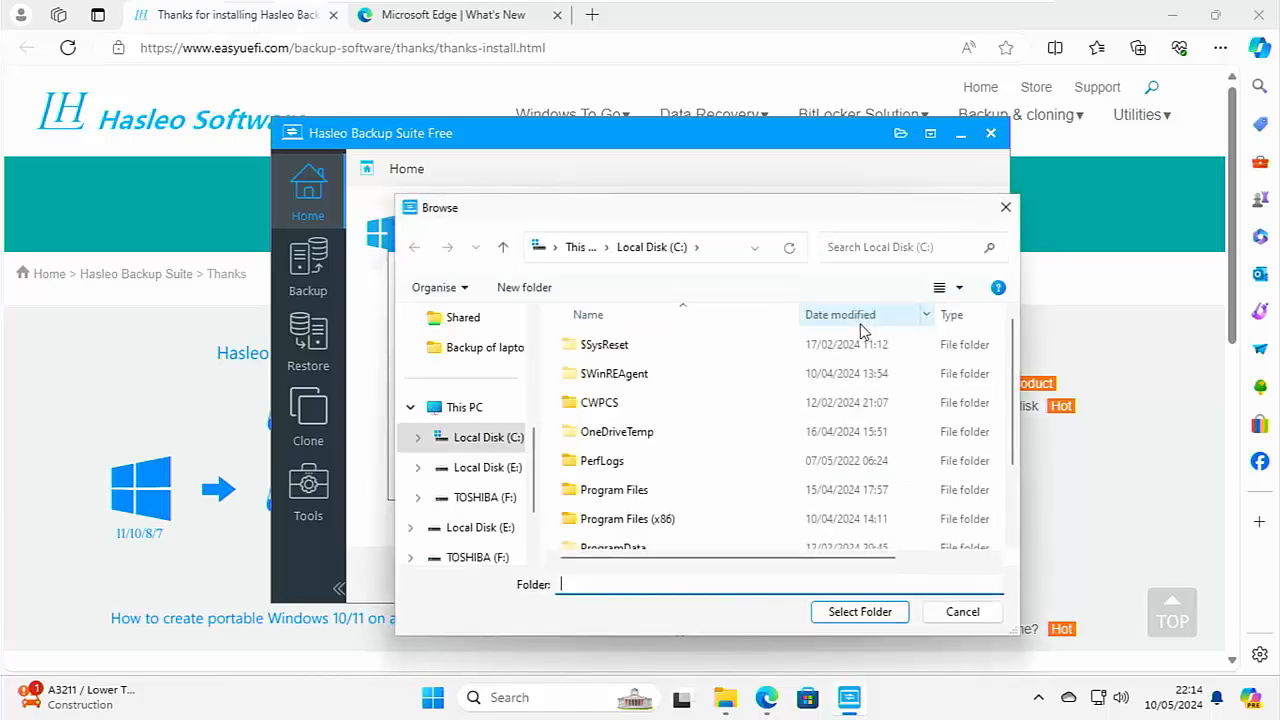
pyautogui.click(488, 469)
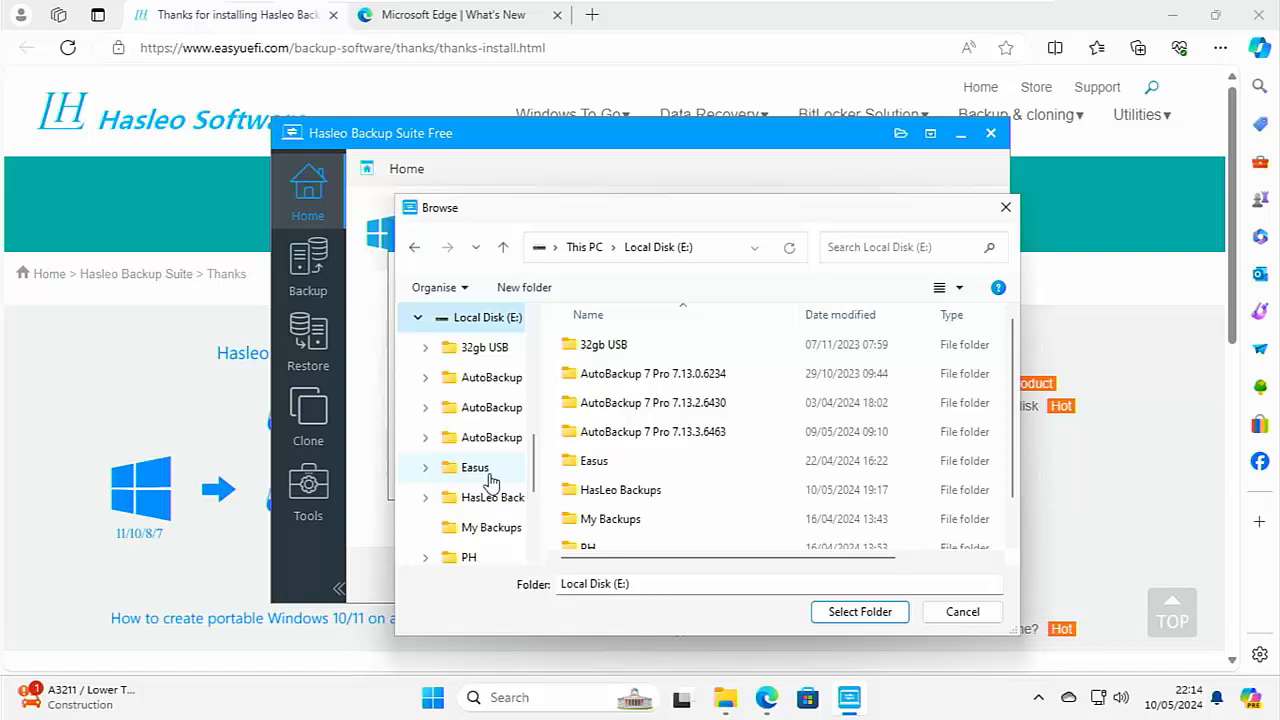
pyautogui.doubleClick(614, 491)
pyautogui.click(843, 611)
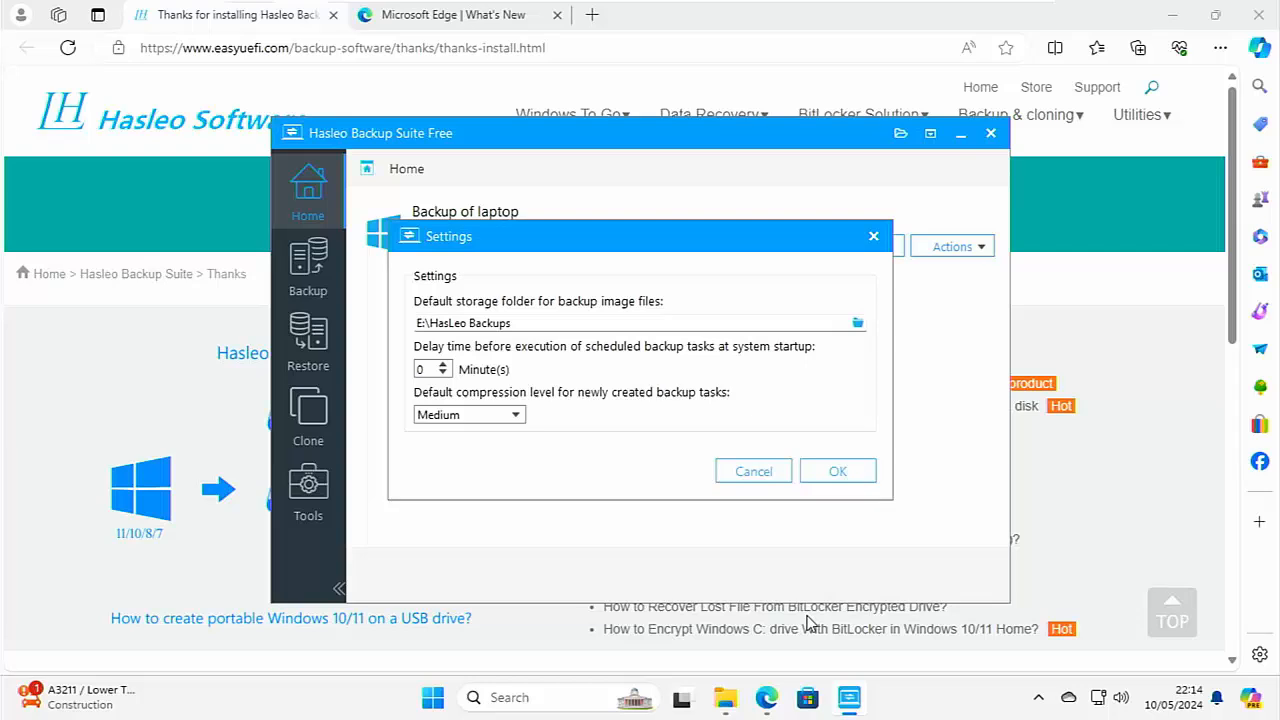
pyautogui.click(840, 476)
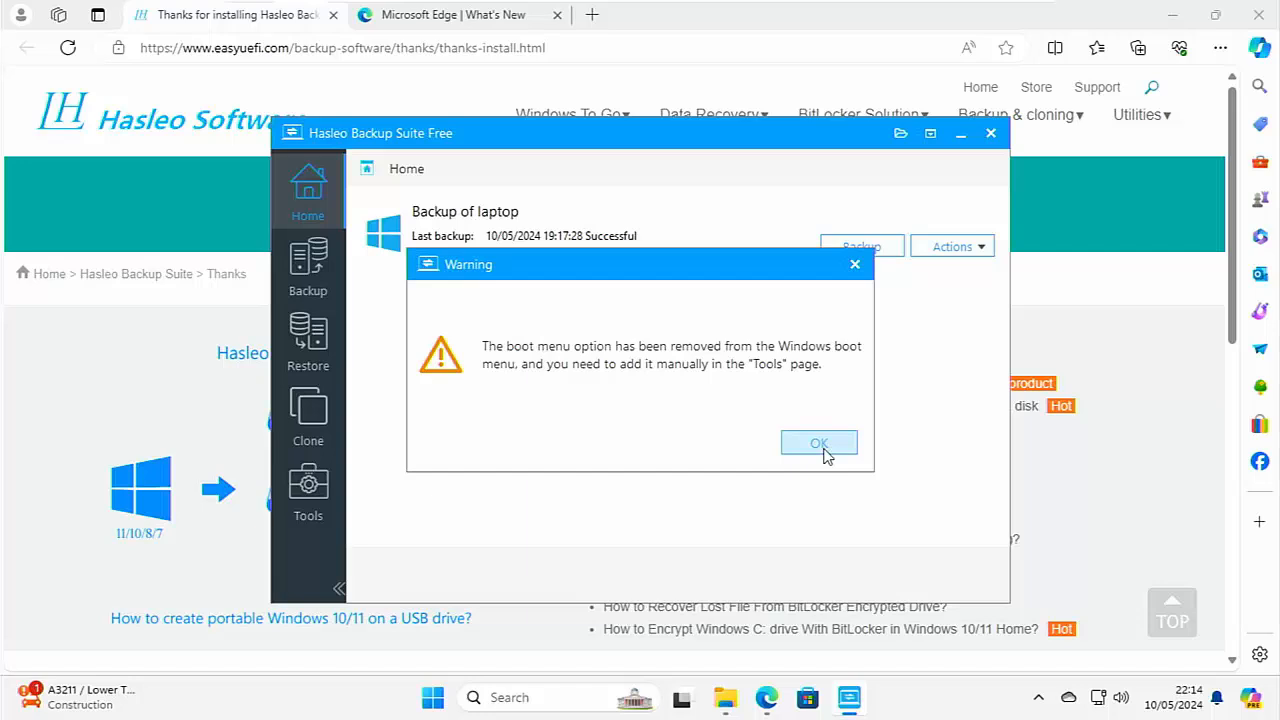
# Add the recovery boot menu by building a WinPE image without extra drivers or downloaded components, and close the program and browser.
pyautogui.click(822, 449)
pyautogui.click(290, 513)
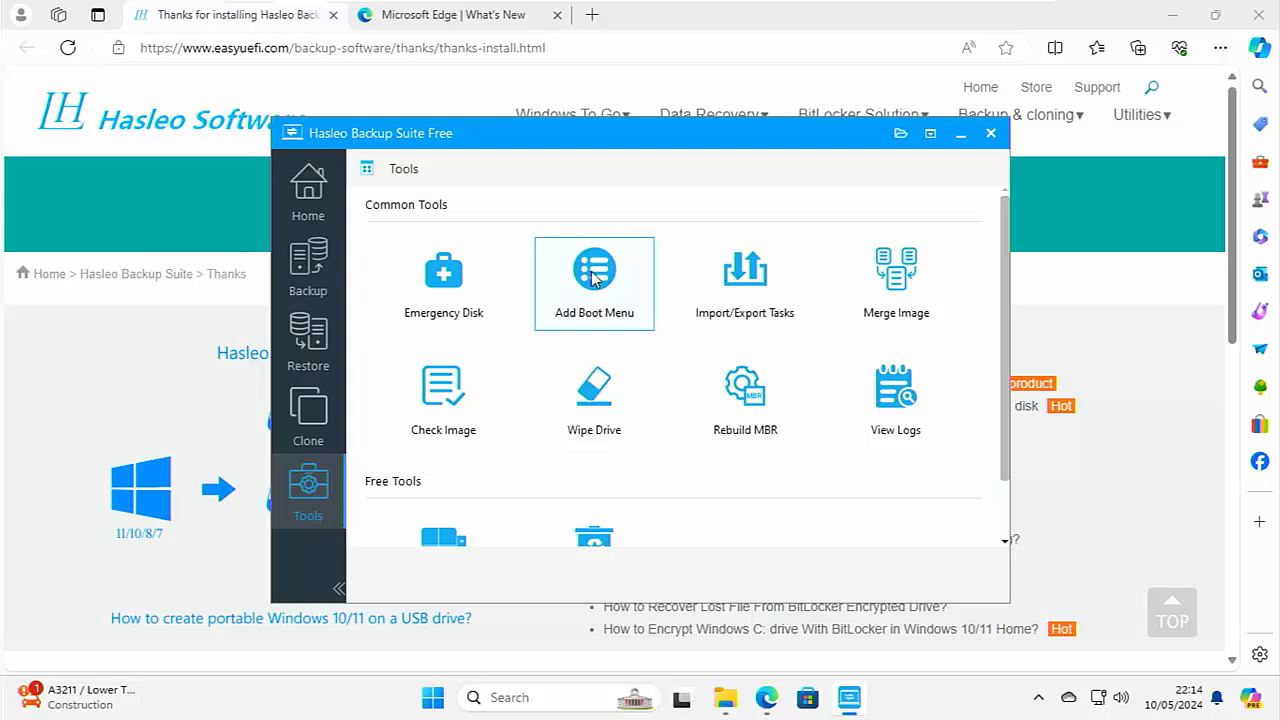
pyautogui.click(592, 278)
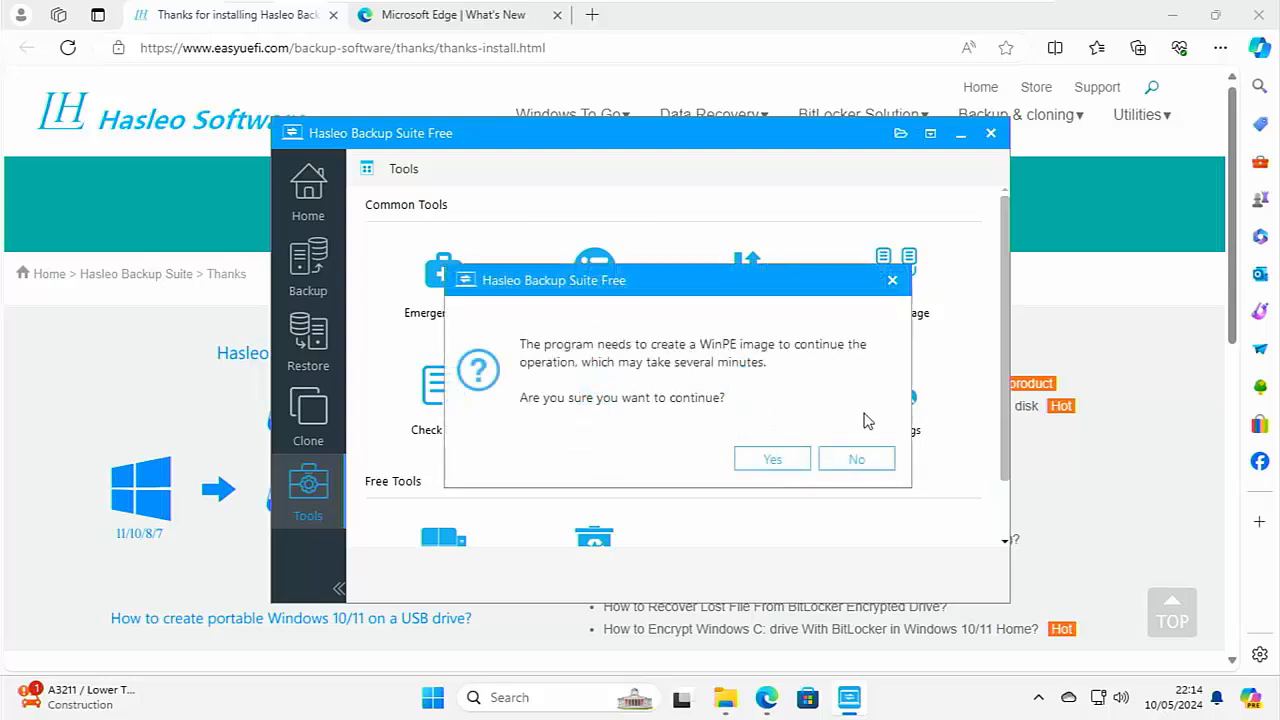
pyautogui.click(772, 459)
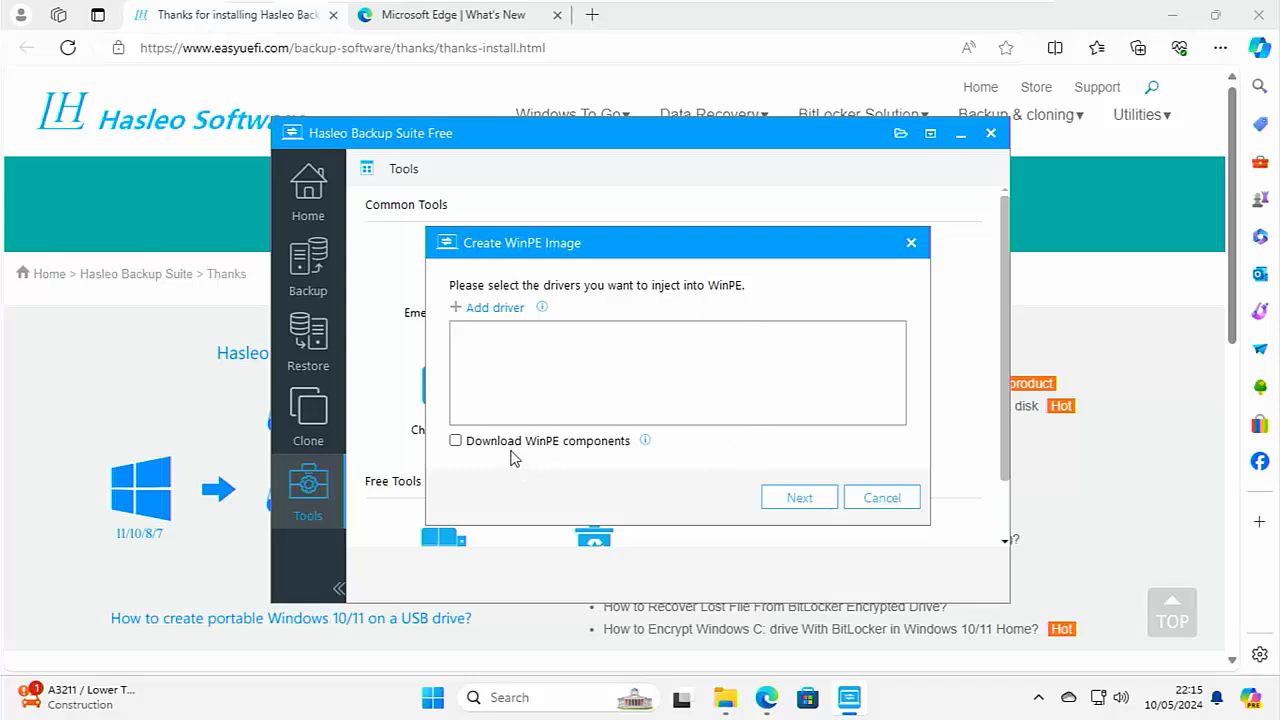
pyautogui.click(769, 498)
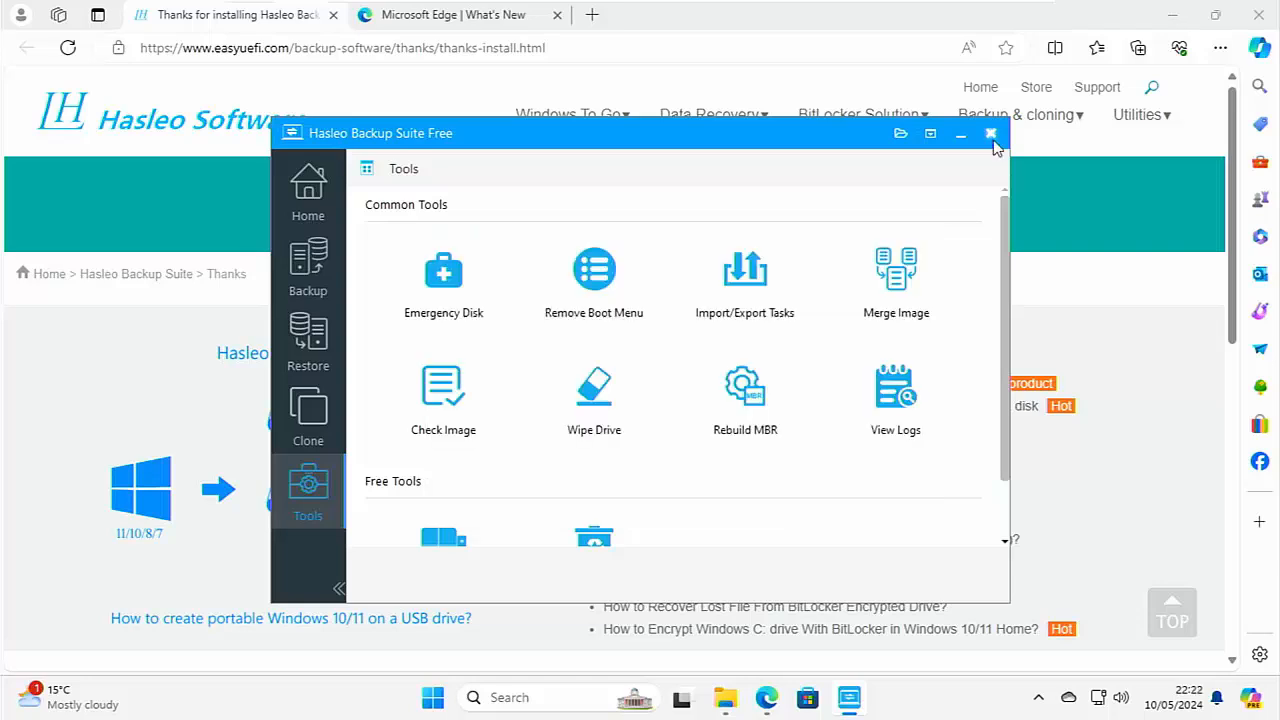
pyautogui.click(992, 134)
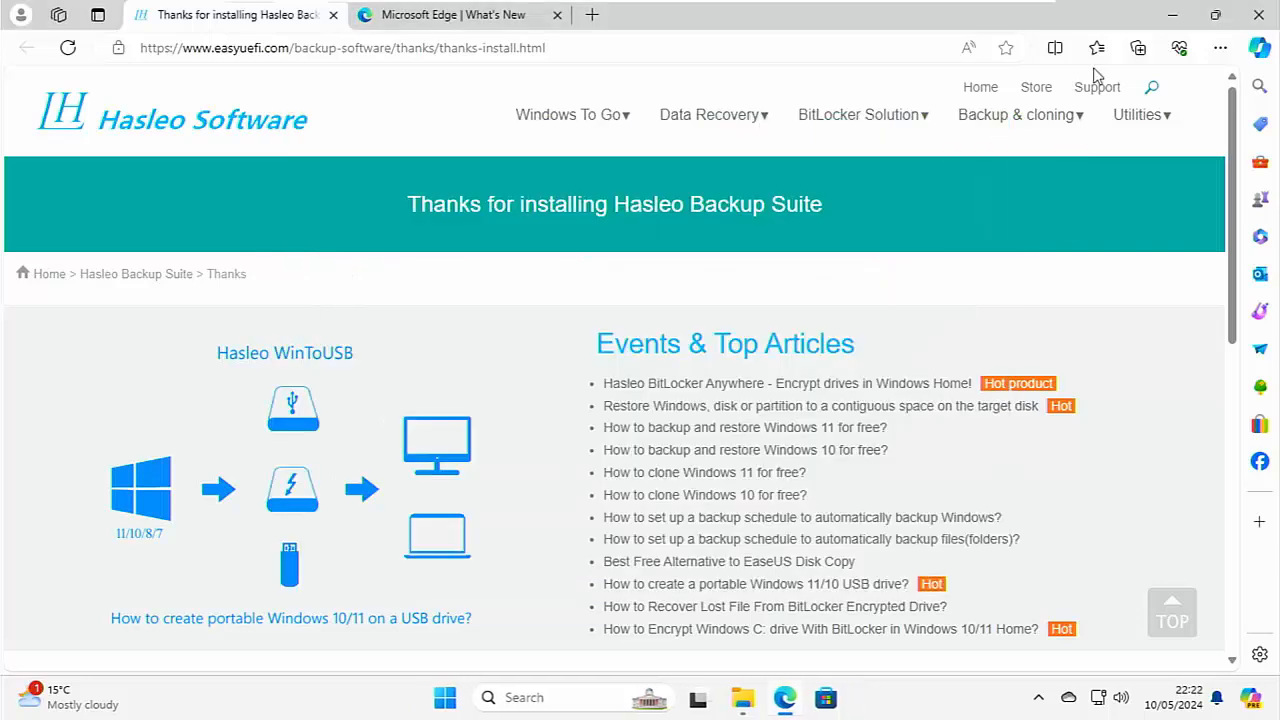
pyautogui.click(1258, 20)
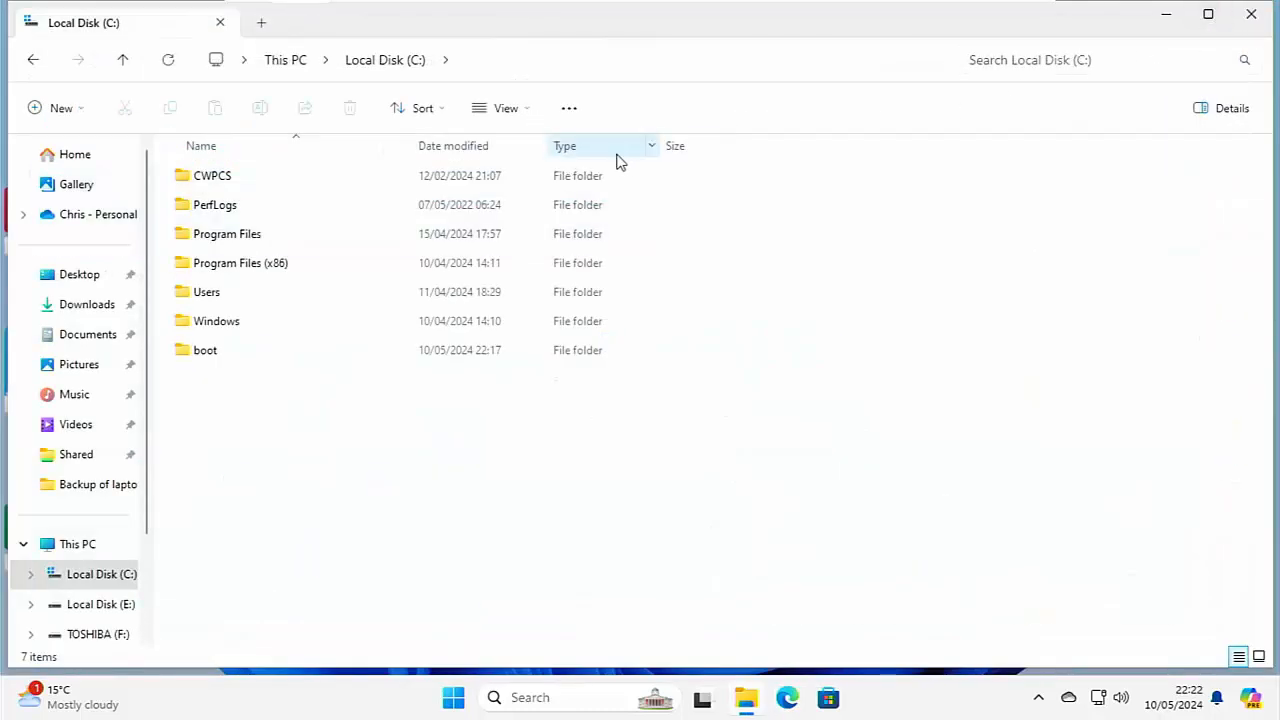
# Delete all contents of the Windows\System32 folder on drive C, skipping every item that is in use.
pyautogui.doubleClick(231, 324)
pyautogui.scroll(-8, 314, 457)
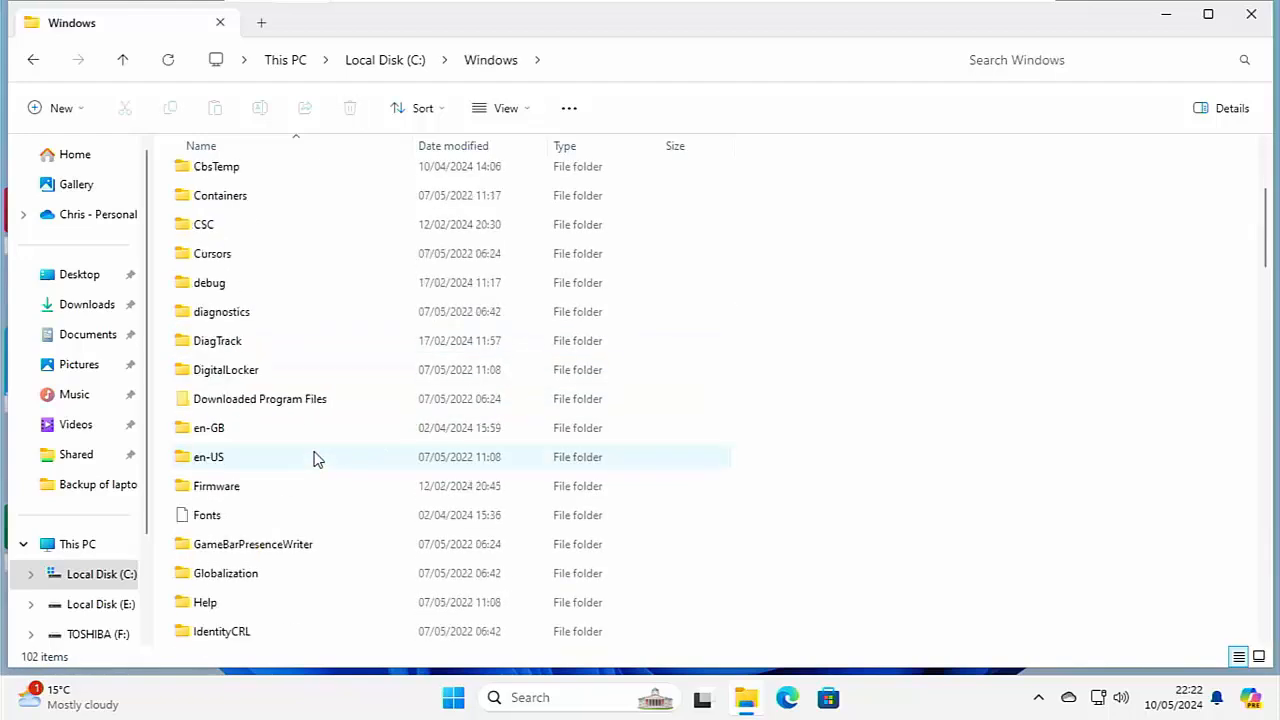
pyautogui.scroll(-9, 314, 457)
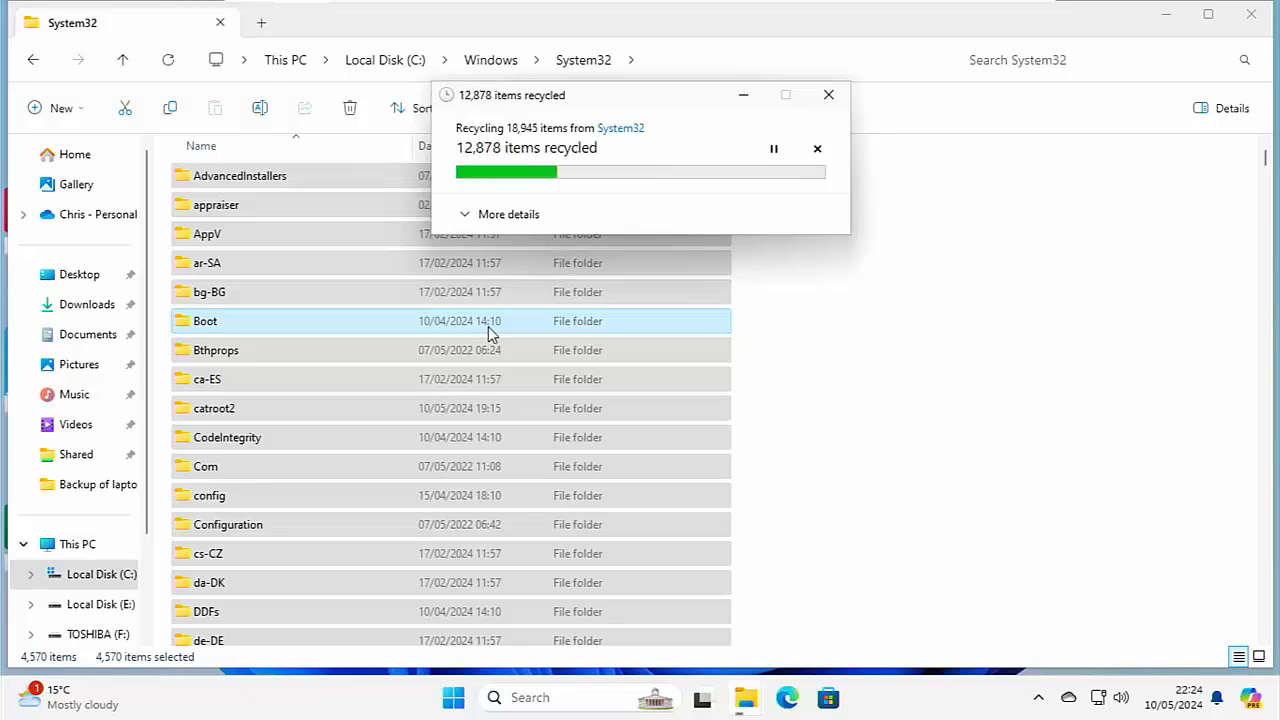
pyautogui.click(558, 278)
pyautogui.click(662, 306)
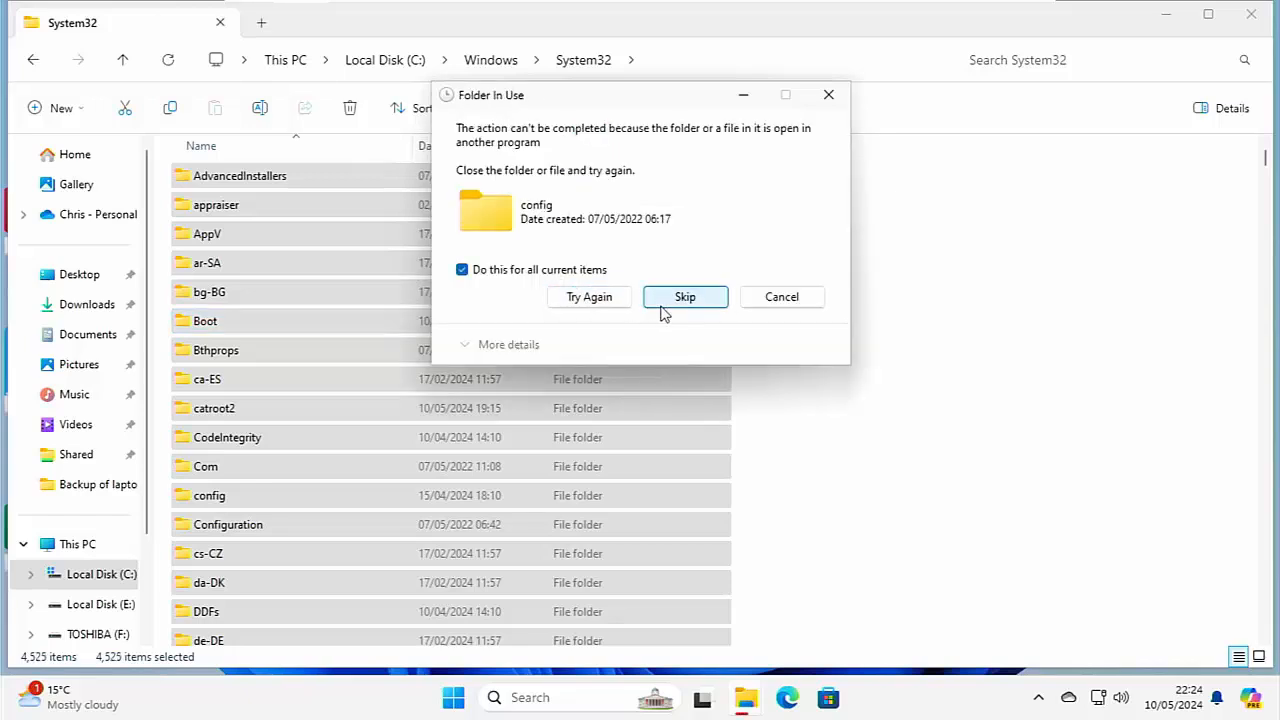
pyautogui.click(674, 287)
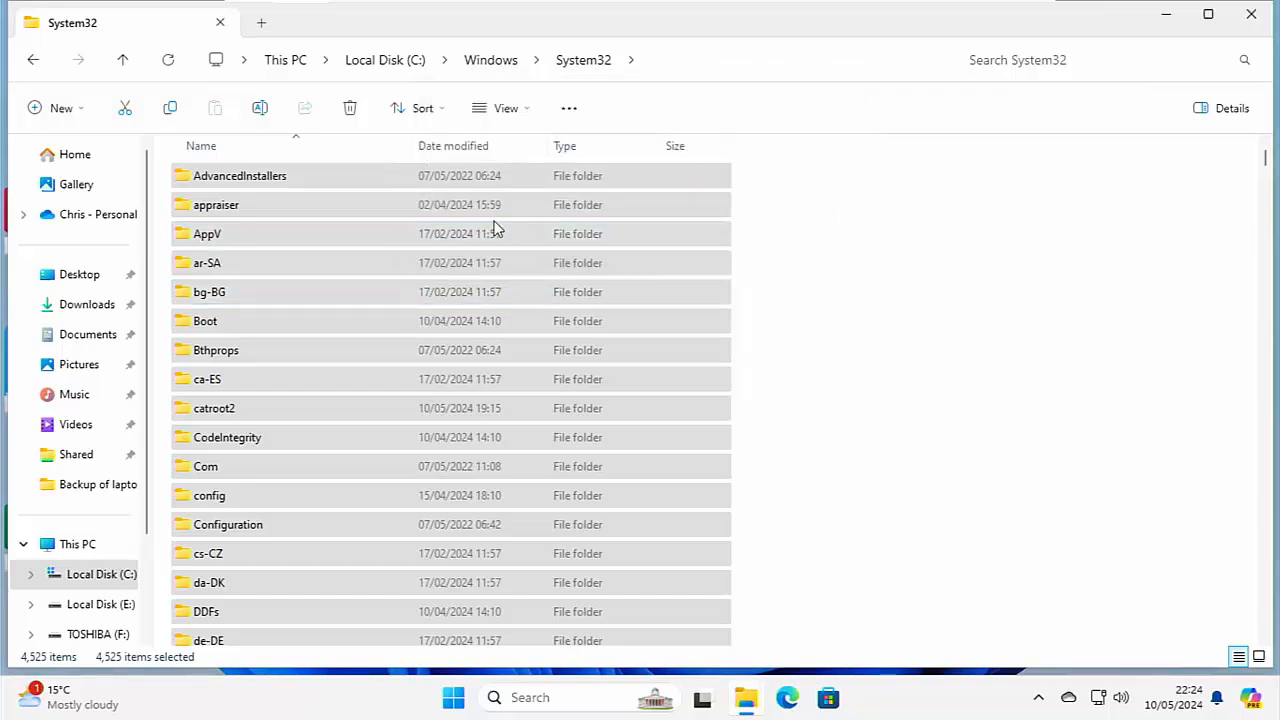
# Delete the Microsoft Office folder from Program Files on drive C.
pyautogui.click(375, 65)
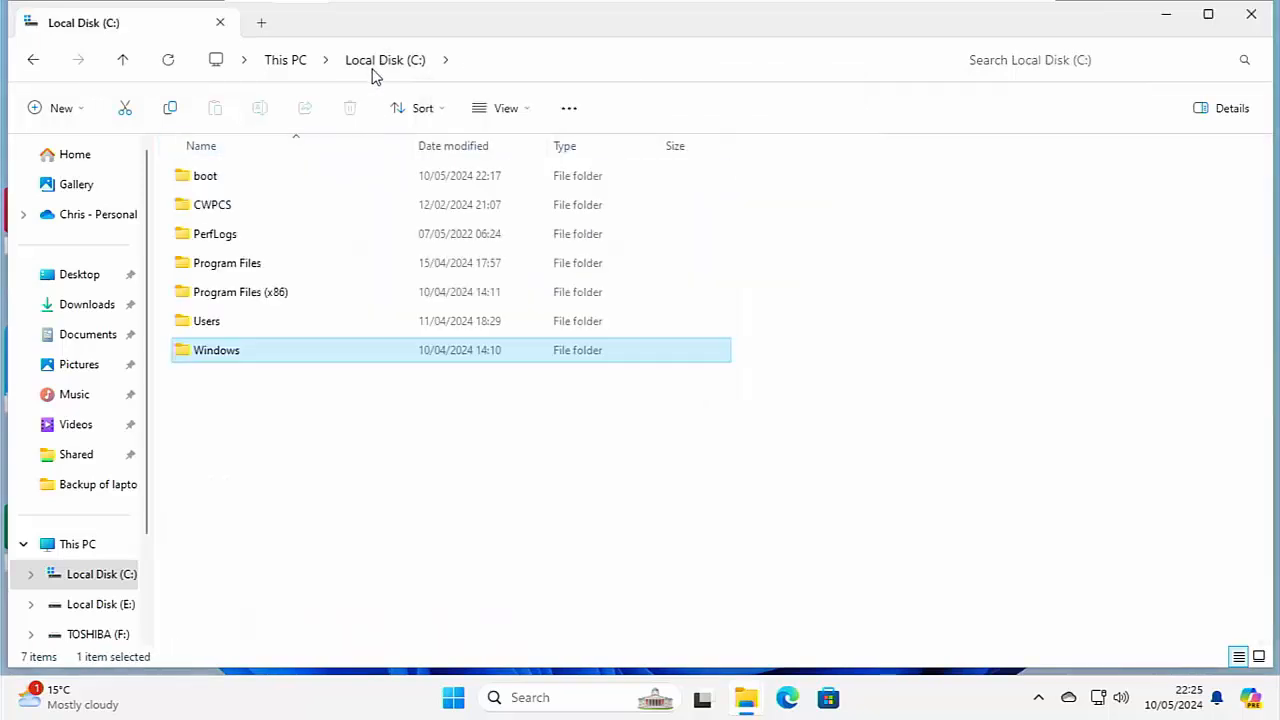
pyautogui.click(297, 268)
pyautogui.doubleClick(238, 268)
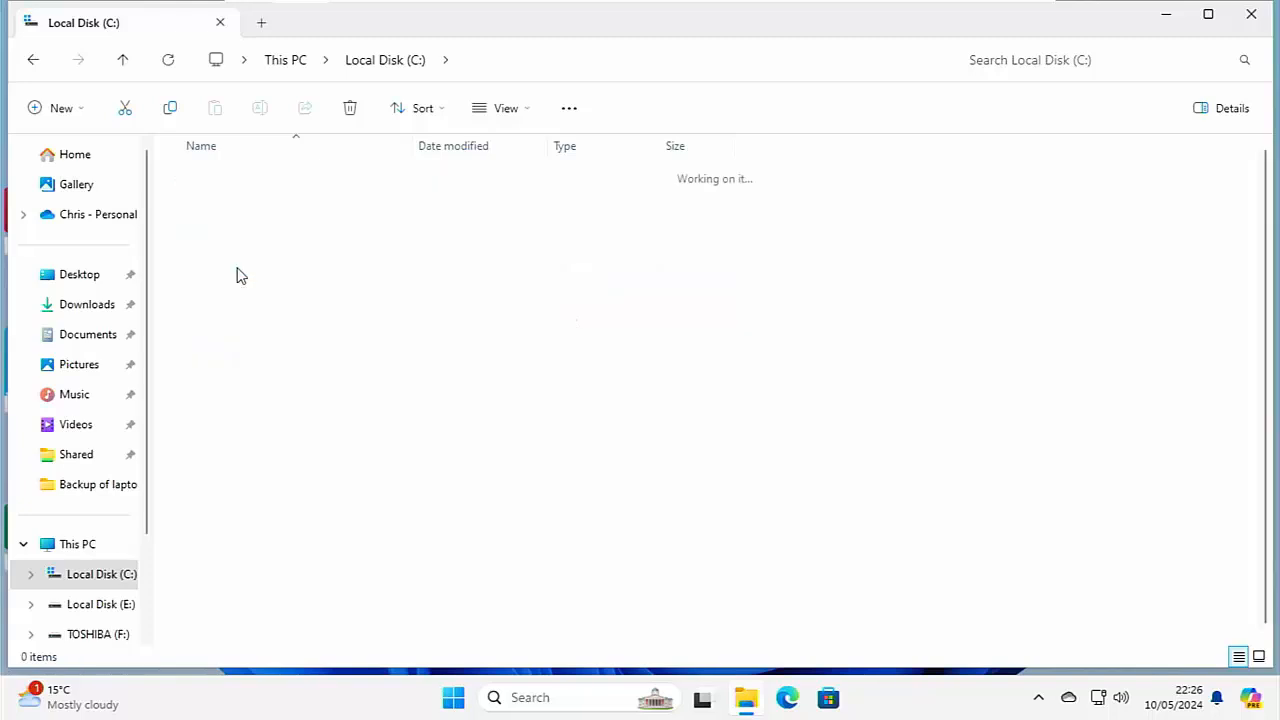
pyautogui.click(271, 297)
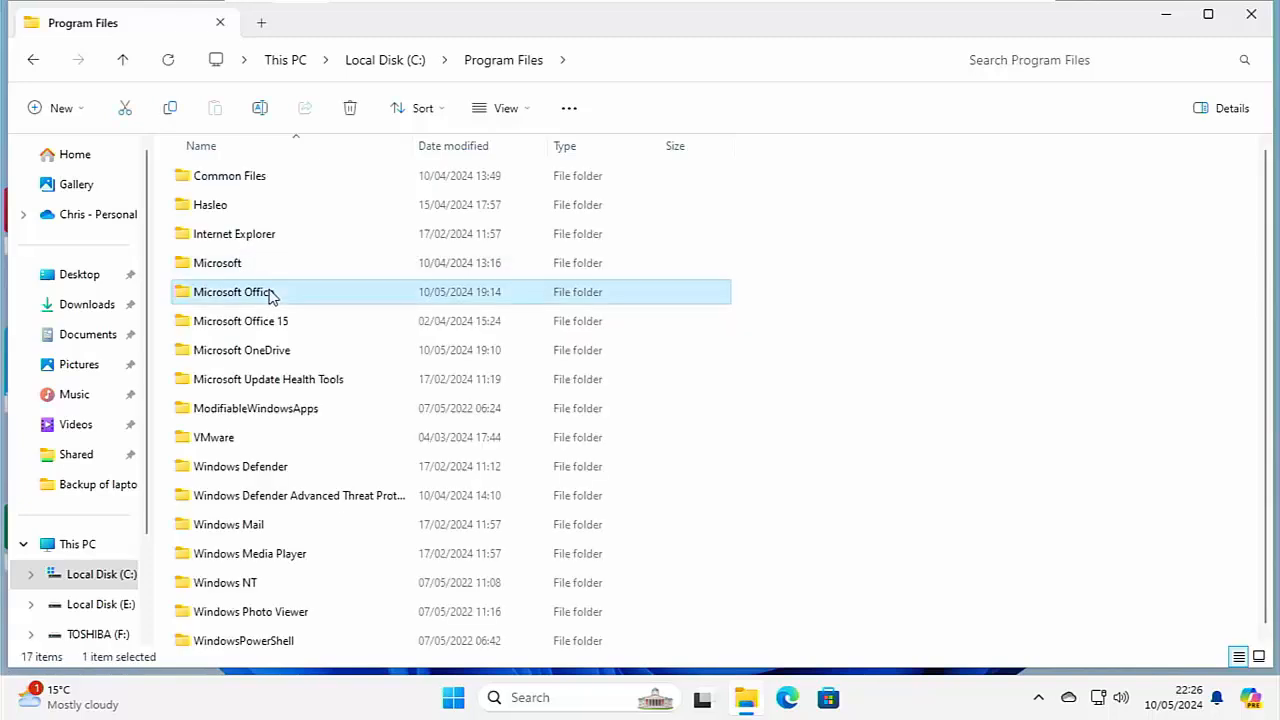
pyautogui.click(350, 110)
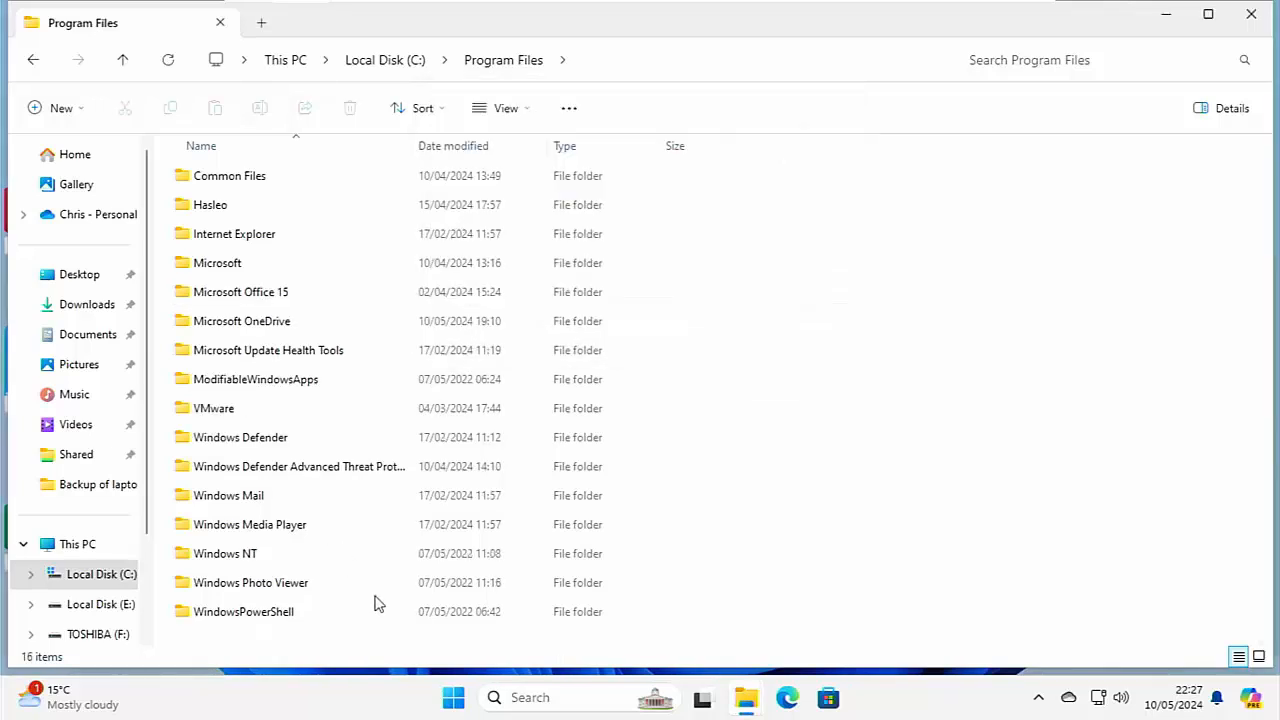
# Try to launch Excel from the list of all apps, keep its shortcut, and close File Explorer.
pyautogui.click(453, 697)
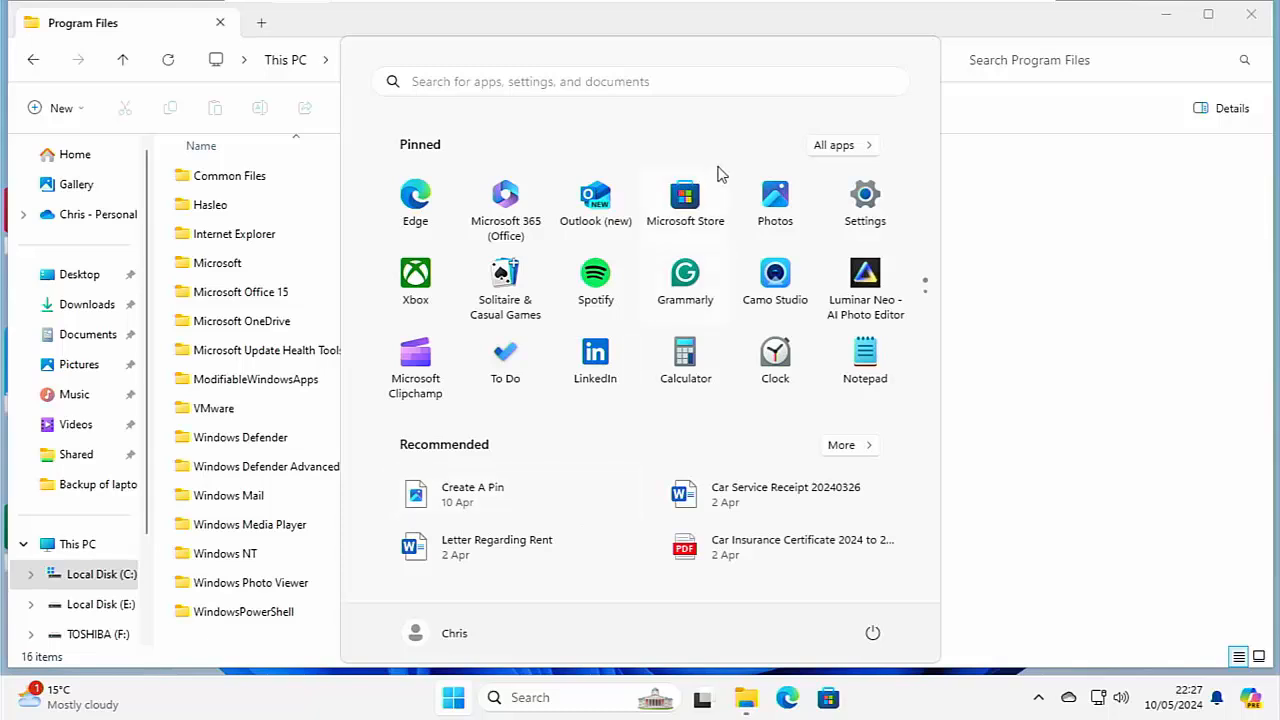
pyautogui.click(830, 152)
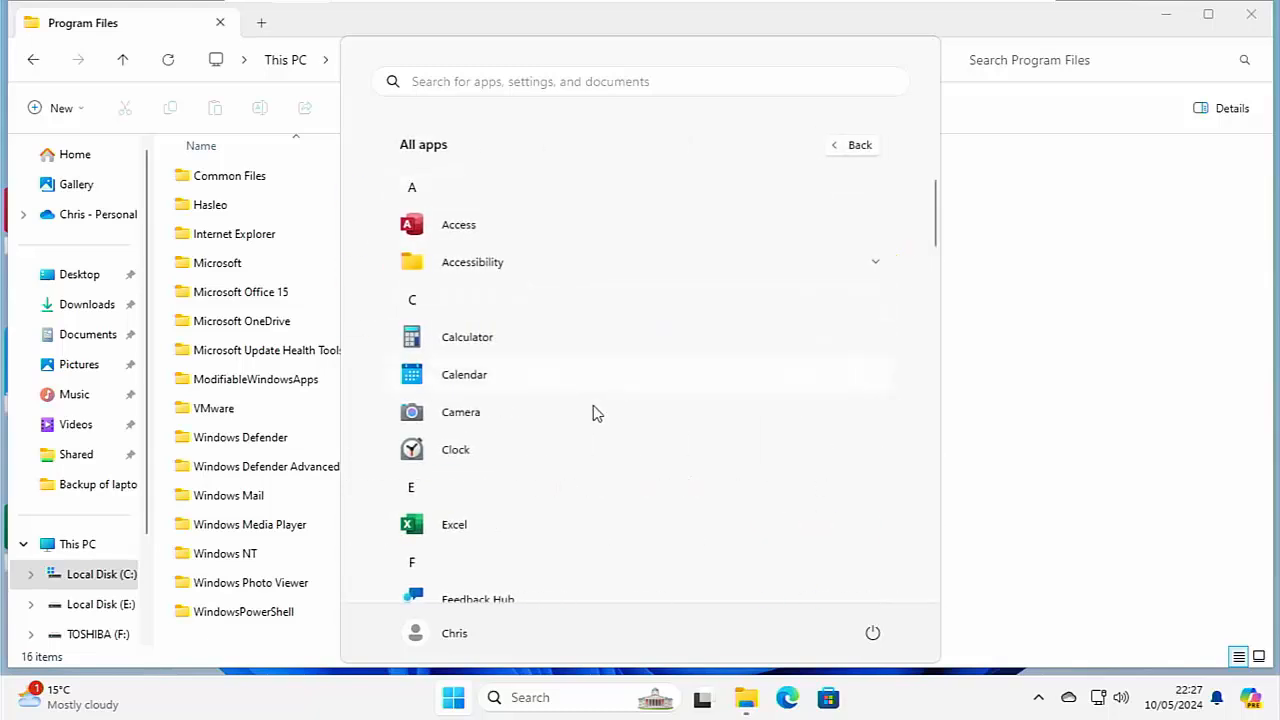
pyautogui.click(419, 530)
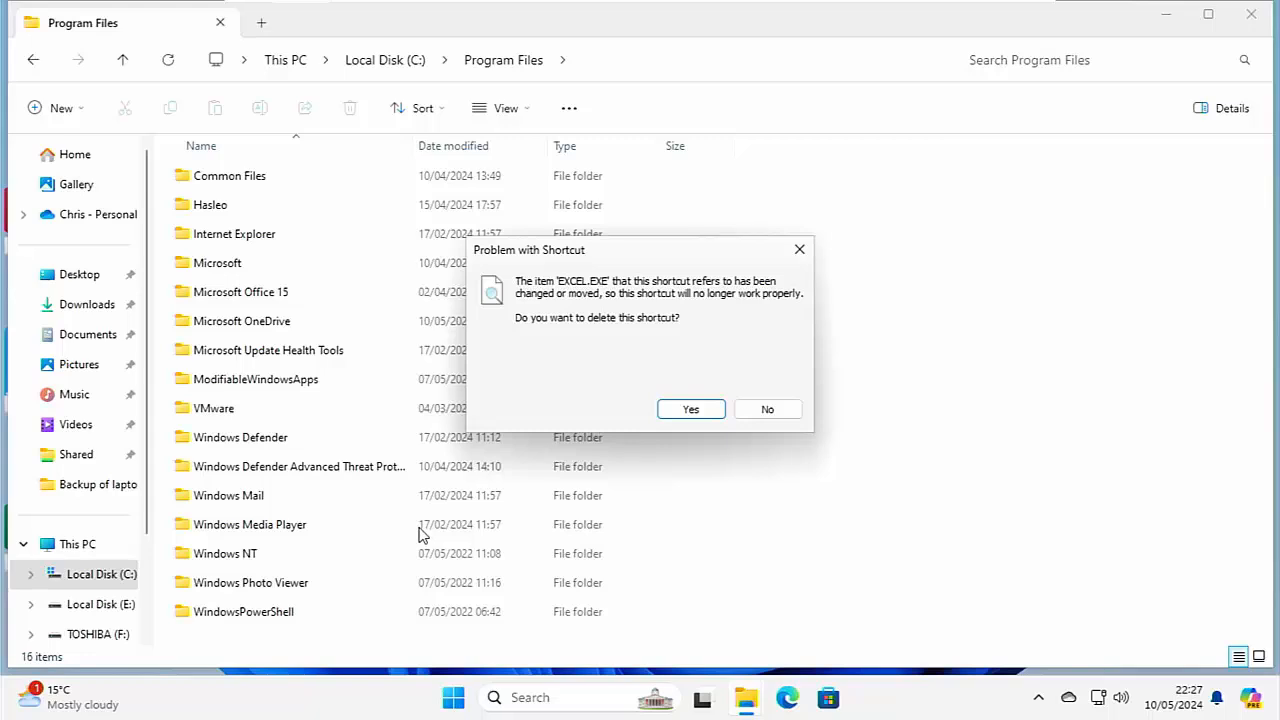
pyautogui.click(771, 412)
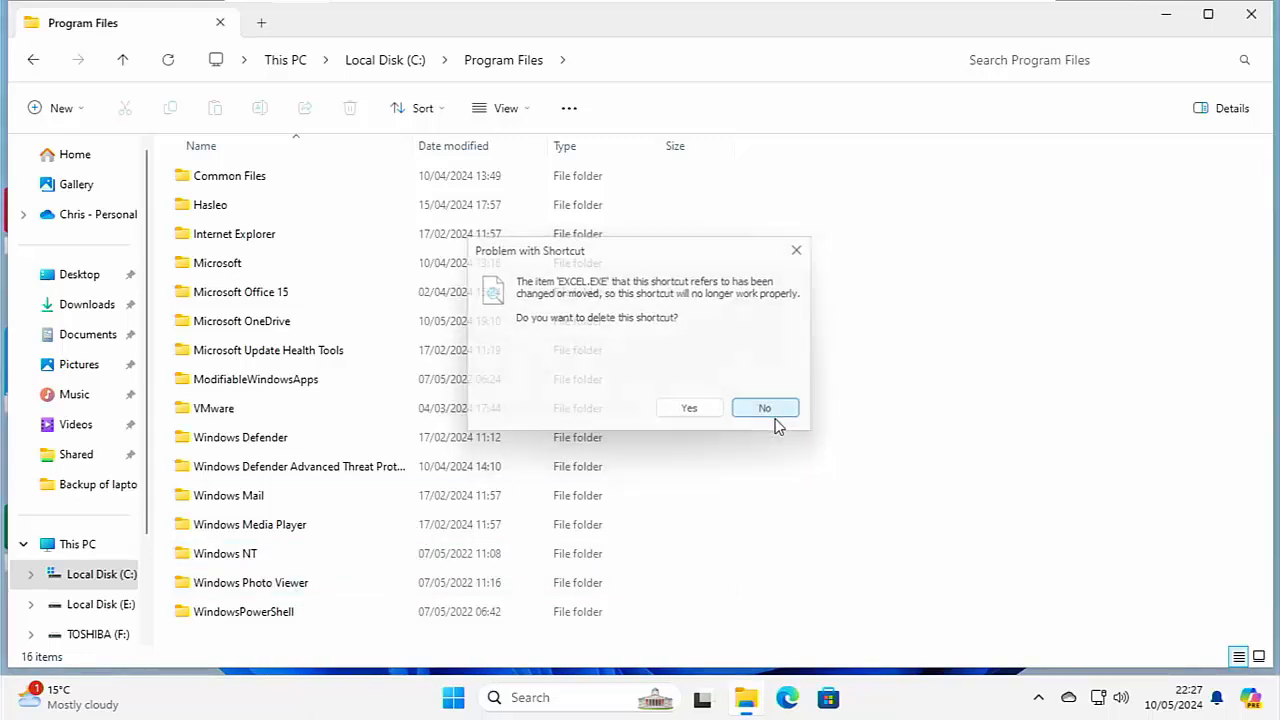
pyautogui.click(1251, 14)
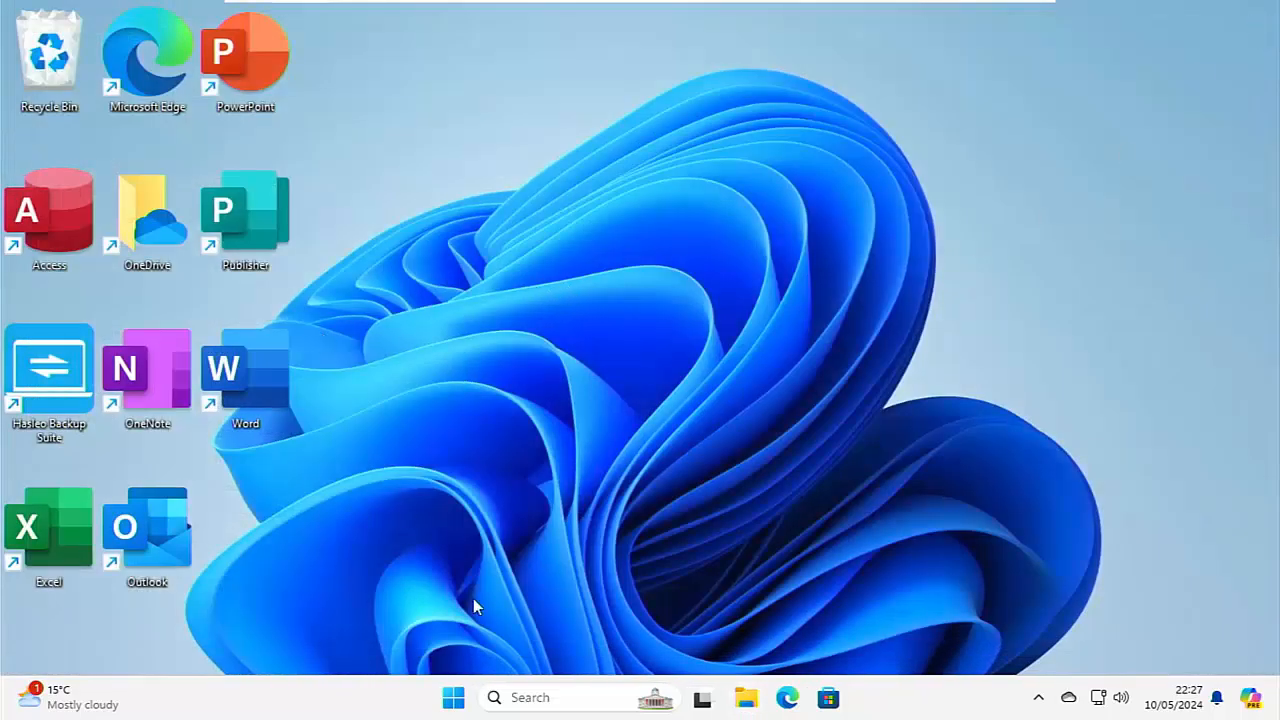
# Restart the PC and open the choice of another operating system from the Automatic Repair advanced options.
pyautogui.click(453, 700)
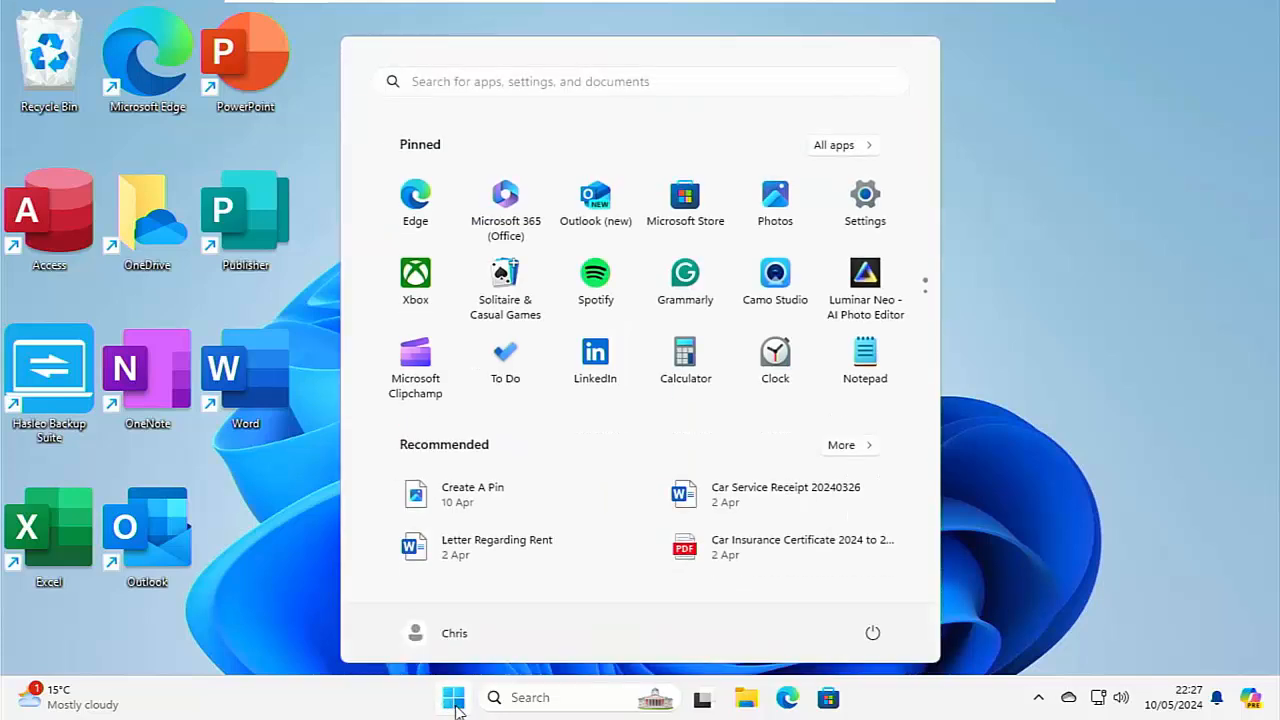
pyautogui.click(873, 633)
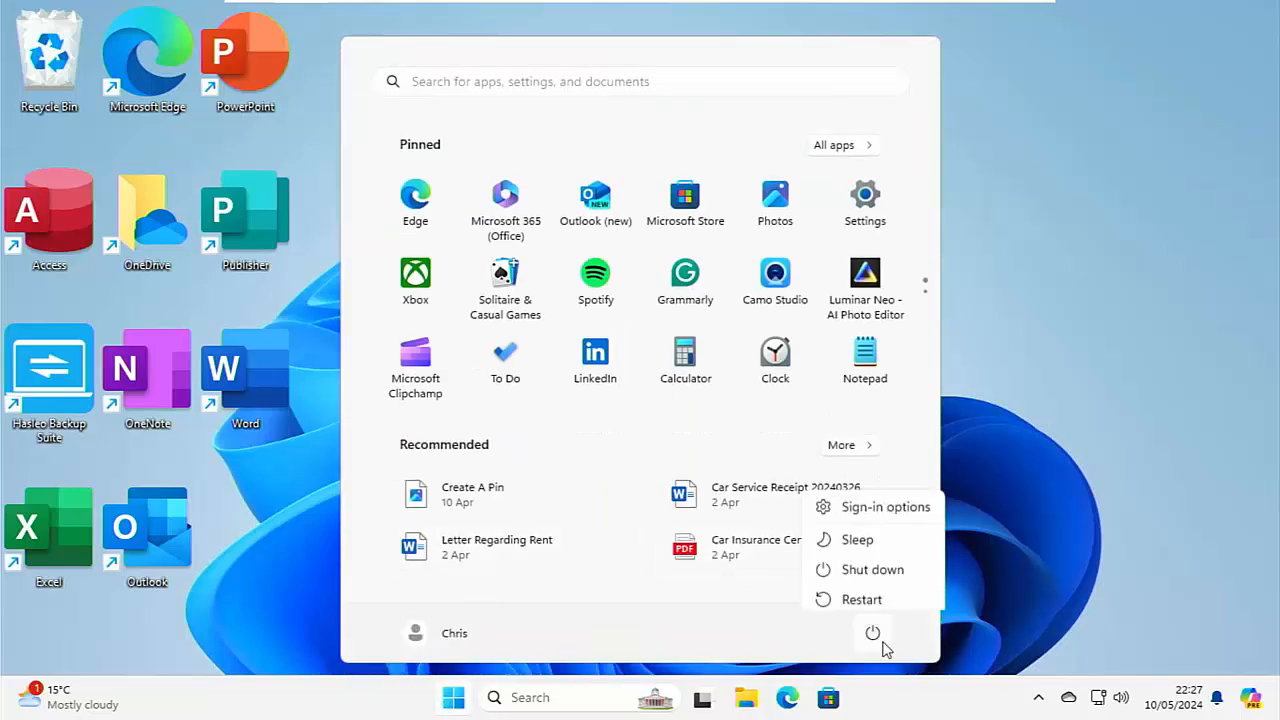
pyautogui.click(862, 591)
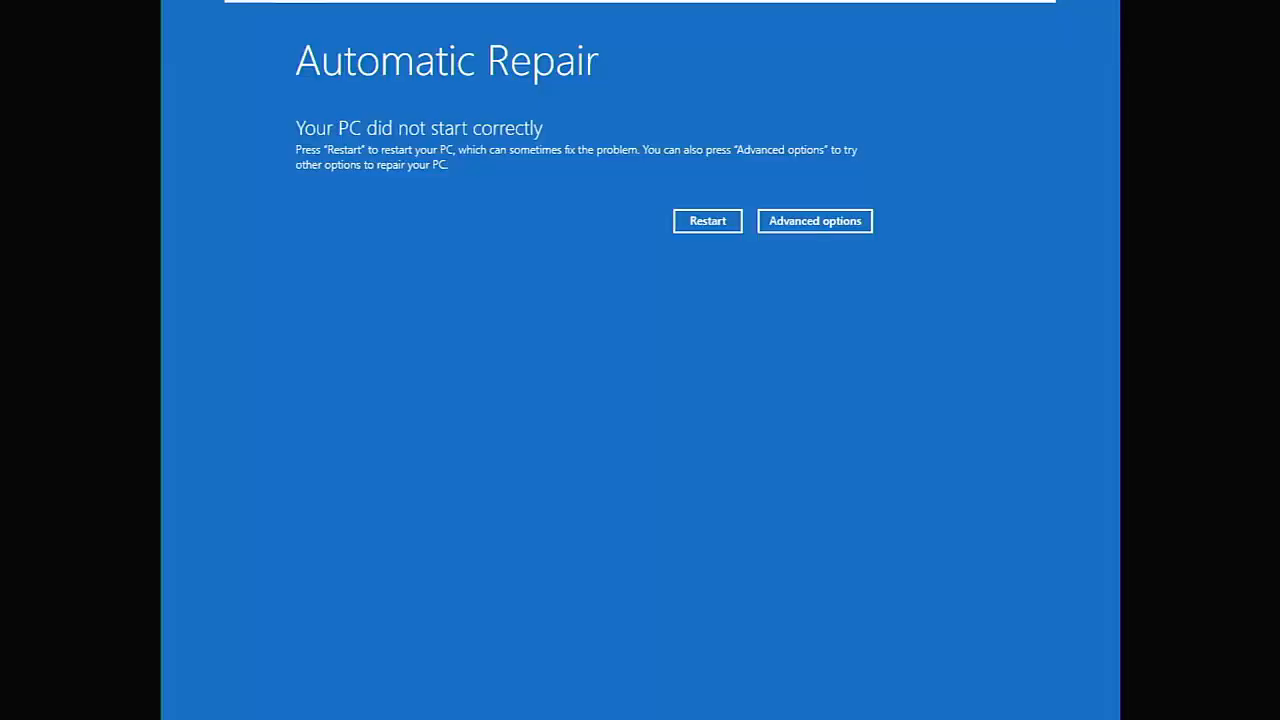
pyautogui.click(786, 226)
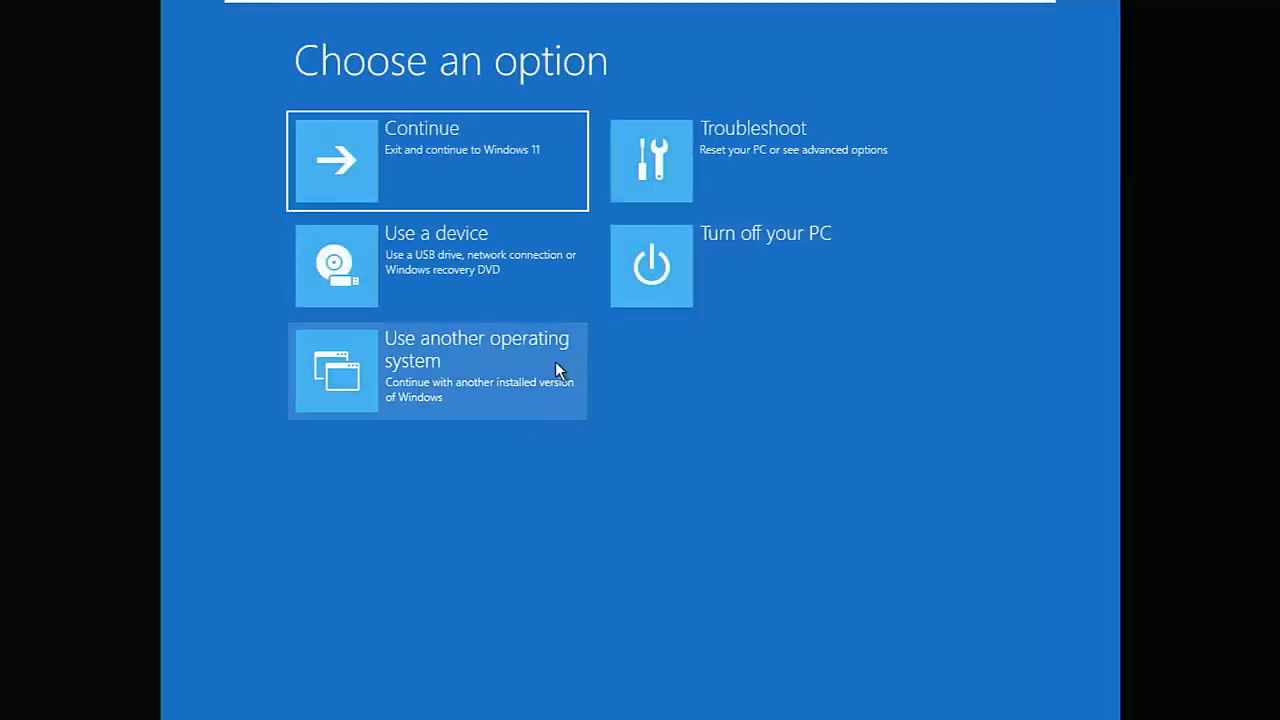
pyautogui.click(476, 377)
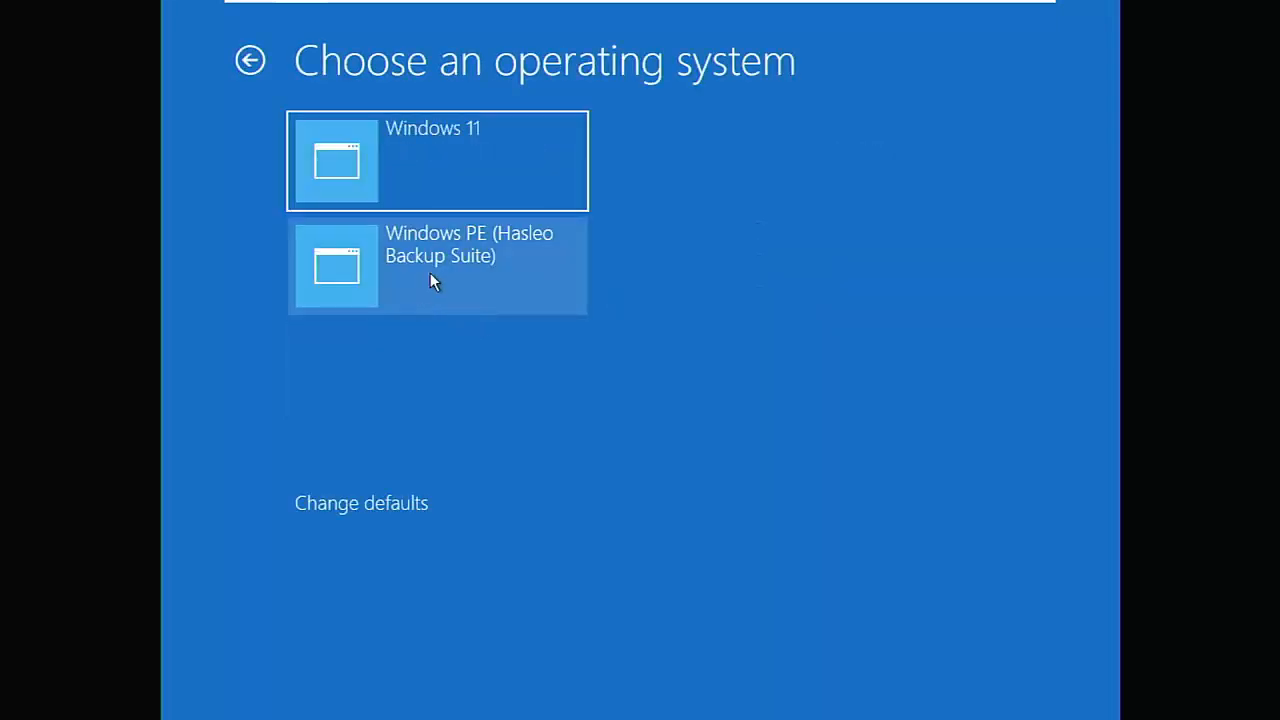
# Boot the PC into the Windows PE (Hasleo Backup Suite) entry.
pyautogui.click(433, 268)
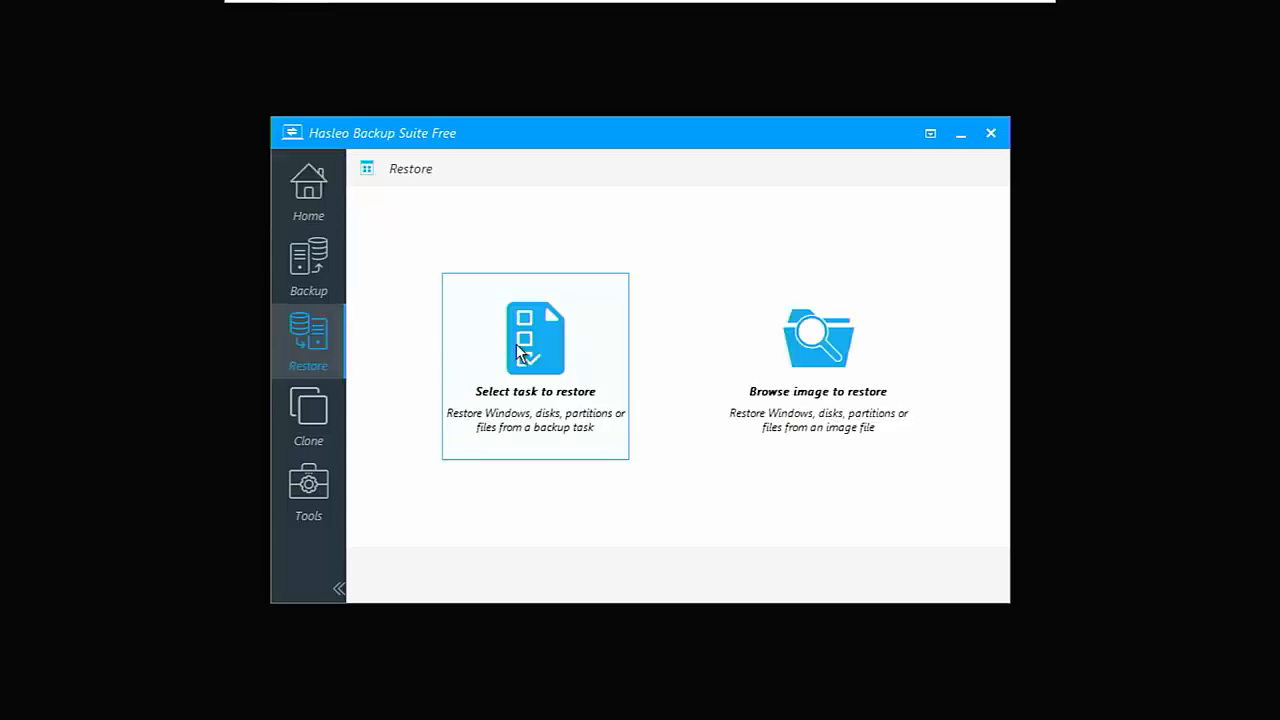
pyautogui.click(516, 344)
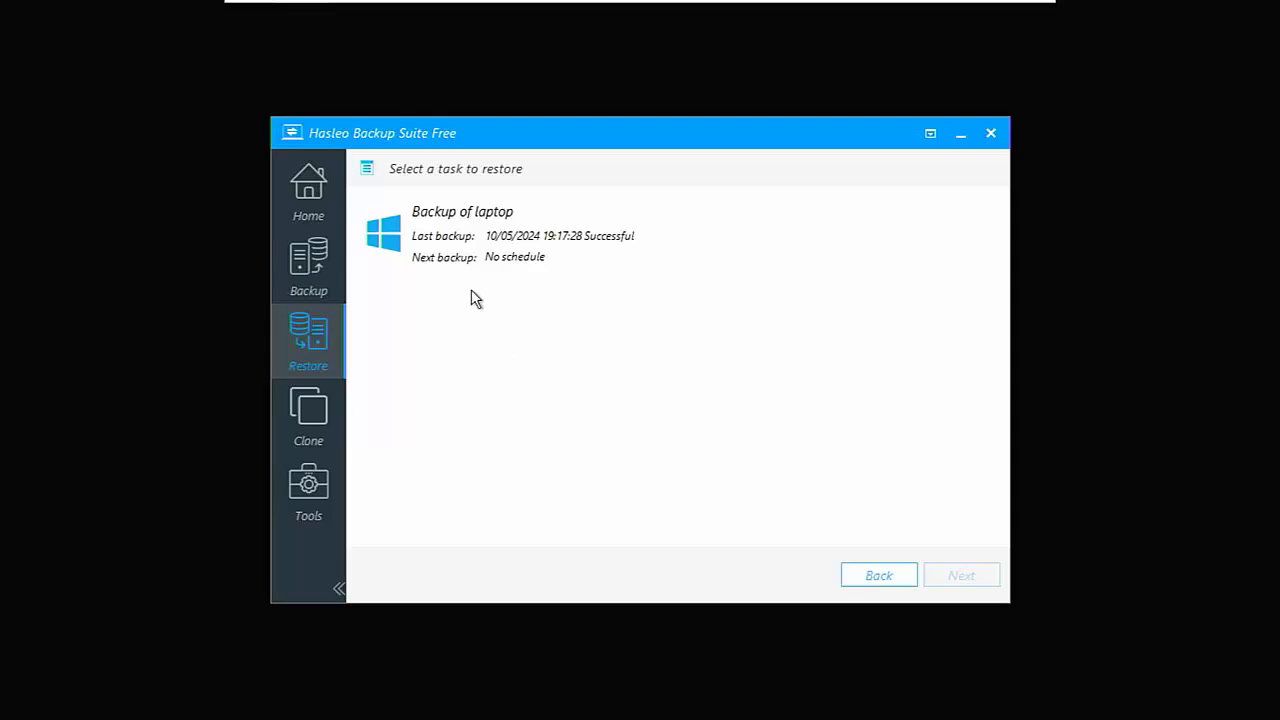
pyautogui.click(443, 245)
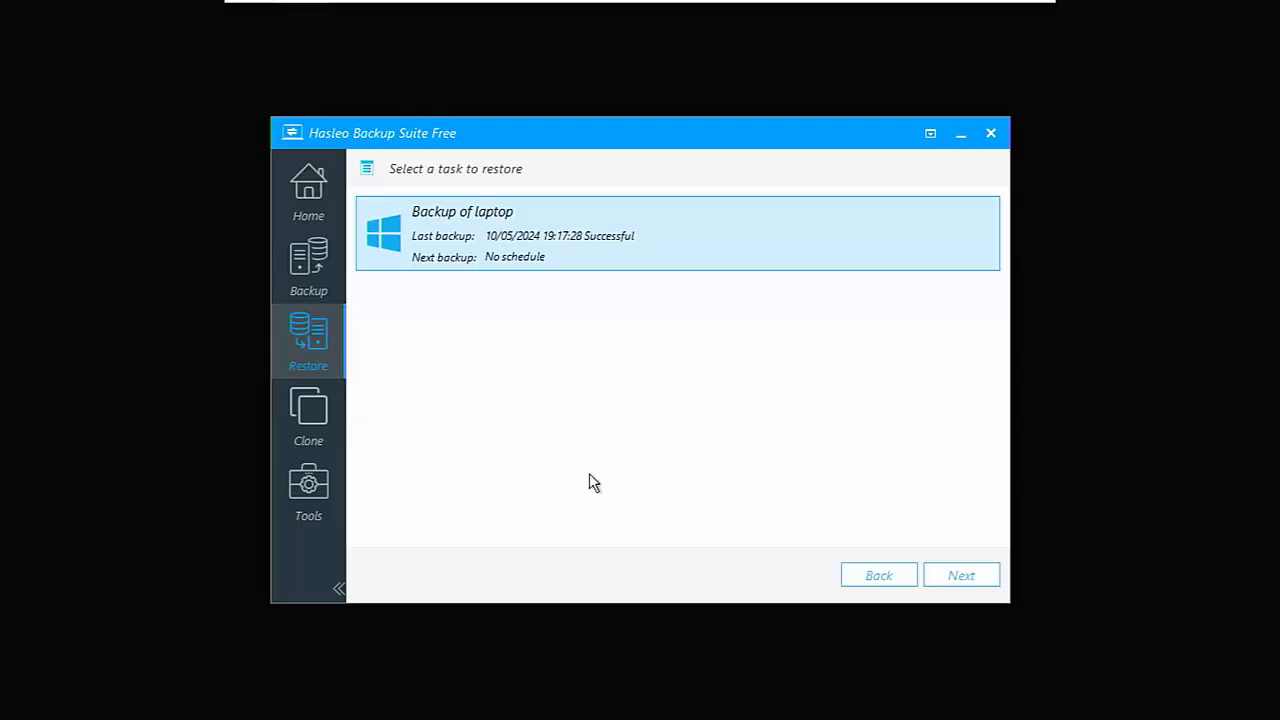
pyautogui.click(873, 580)
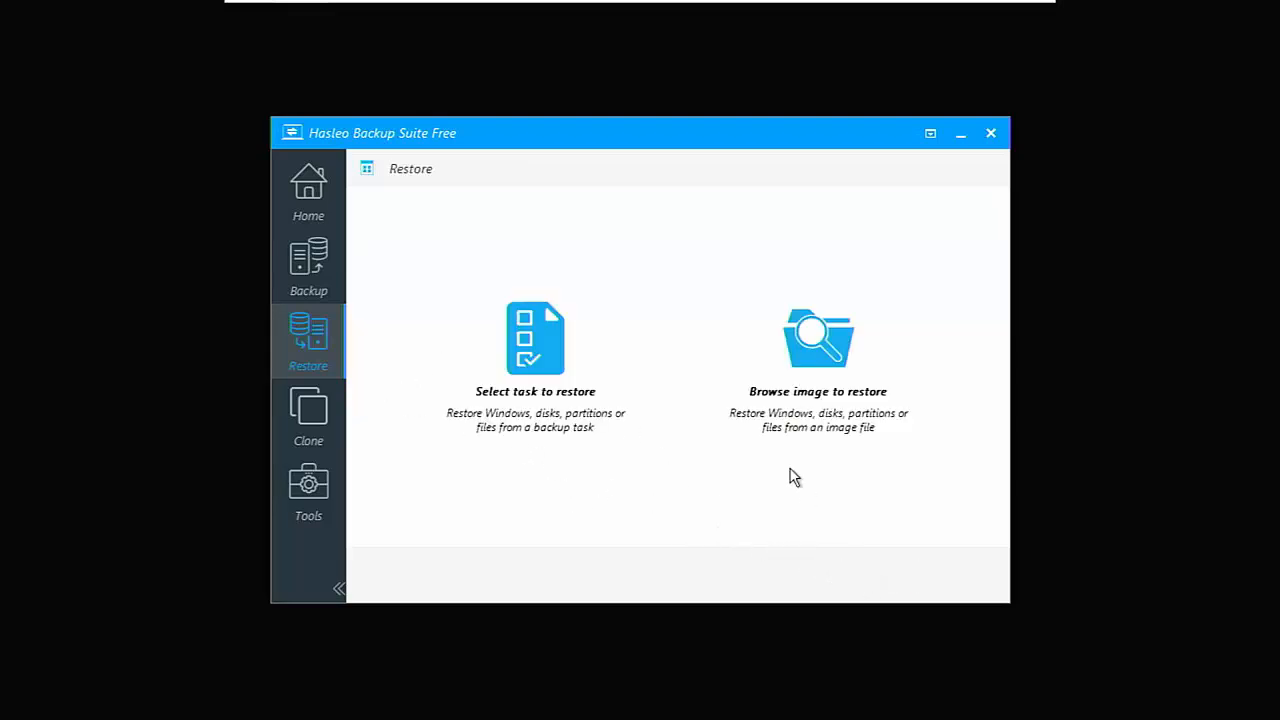
# Browse for an image to restore and open the backup image in the Backup of laptop folder under E:\HasLeo Backups.
pyautogui.click(797, 376)
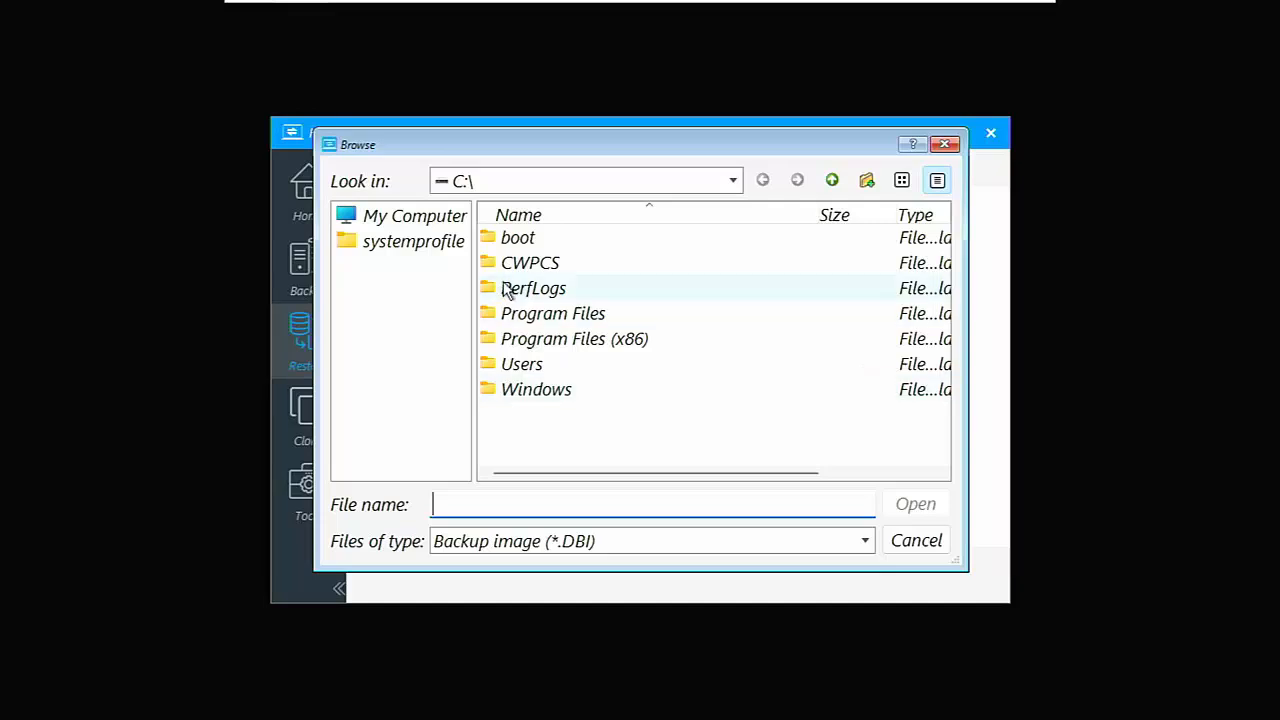
pyautogui.click(442, 222)
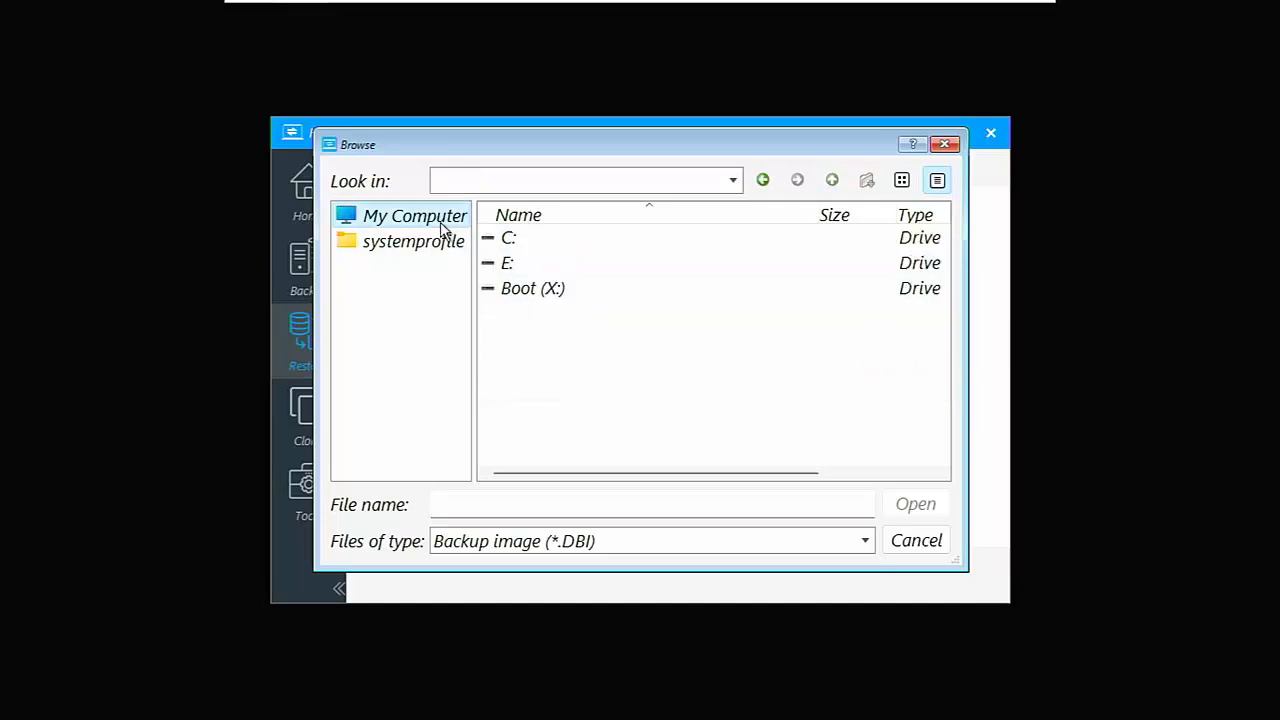
pyautogui.doubleClick(505, 265)
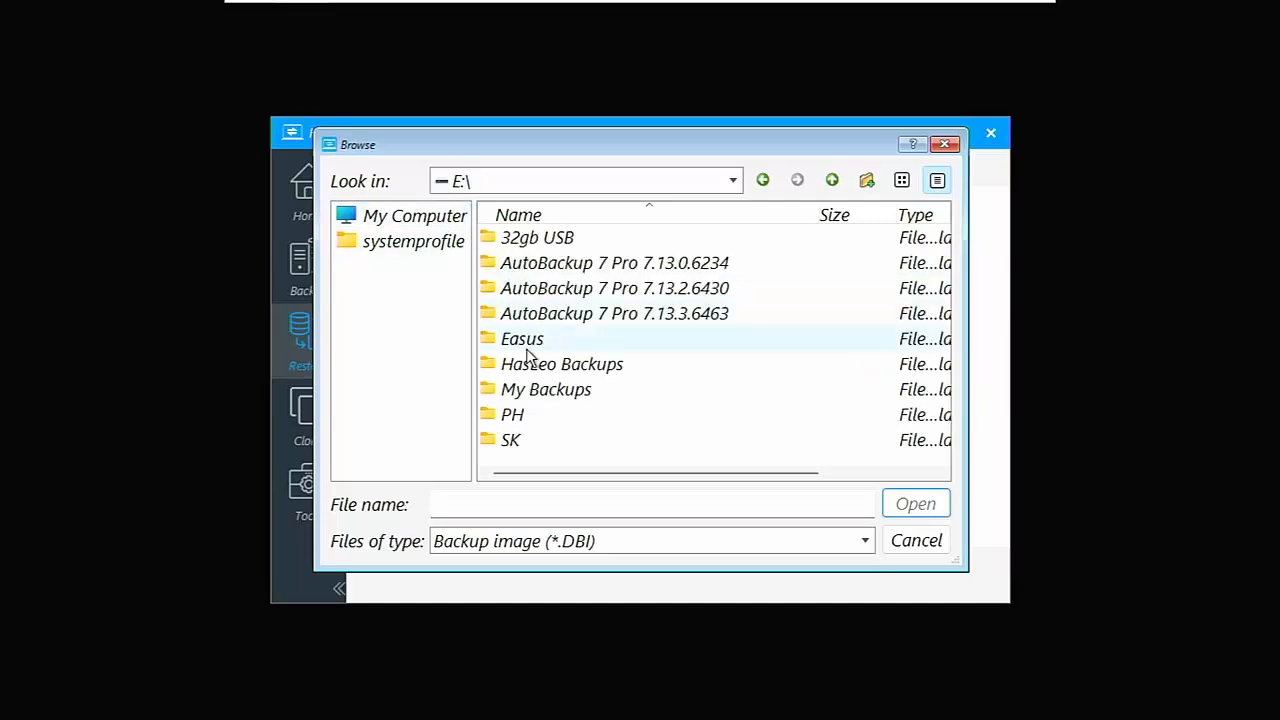
pyautogui.doubleClick(528, 365)
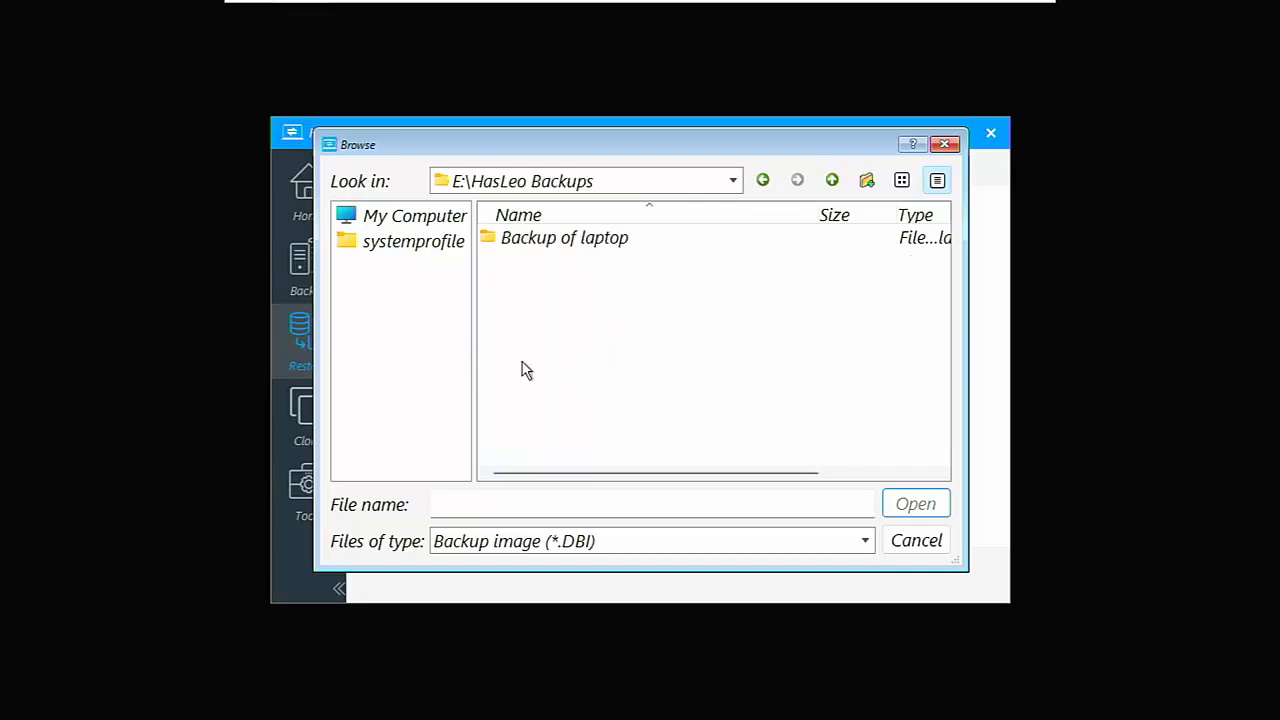
pyautogui.doubleClick(540, 251)
pyautogui.doubleClick(538, 250)
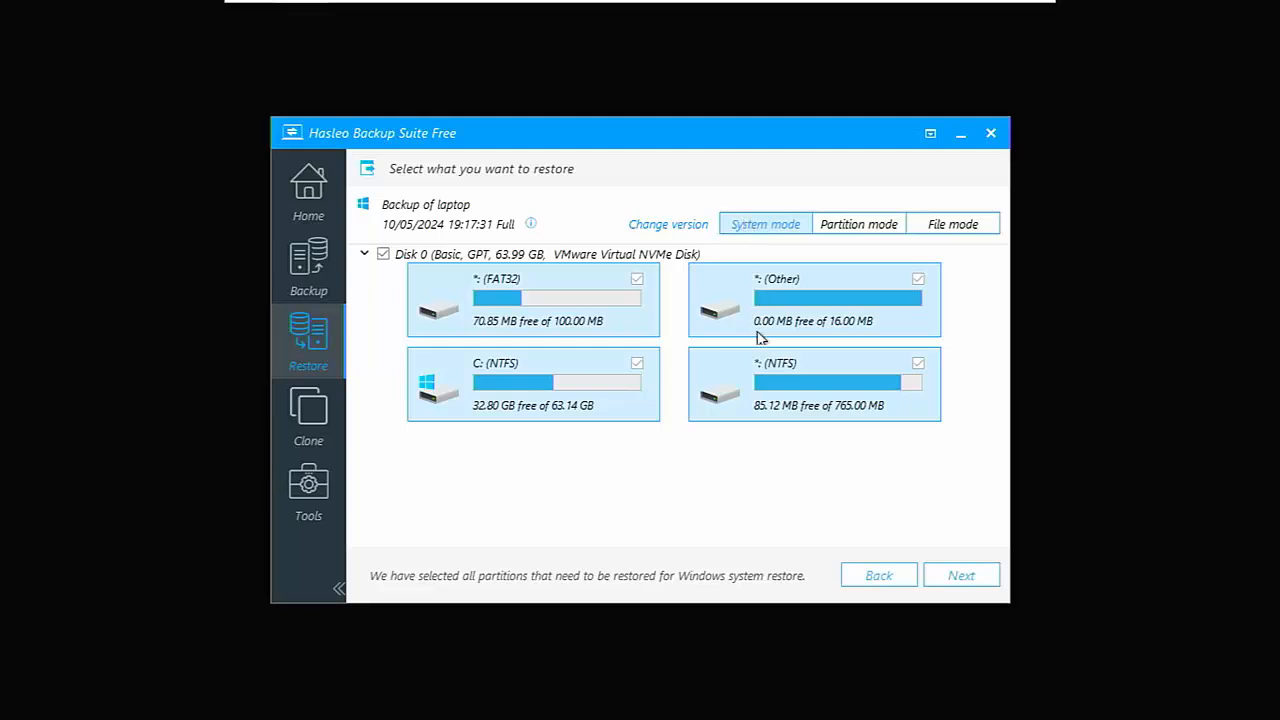
# Restore the backup in System mode onto the whole of Disk 0 with the proposed layout, accept erasing the disk, and close the program on completion.
pyautogui.click(947, 586)
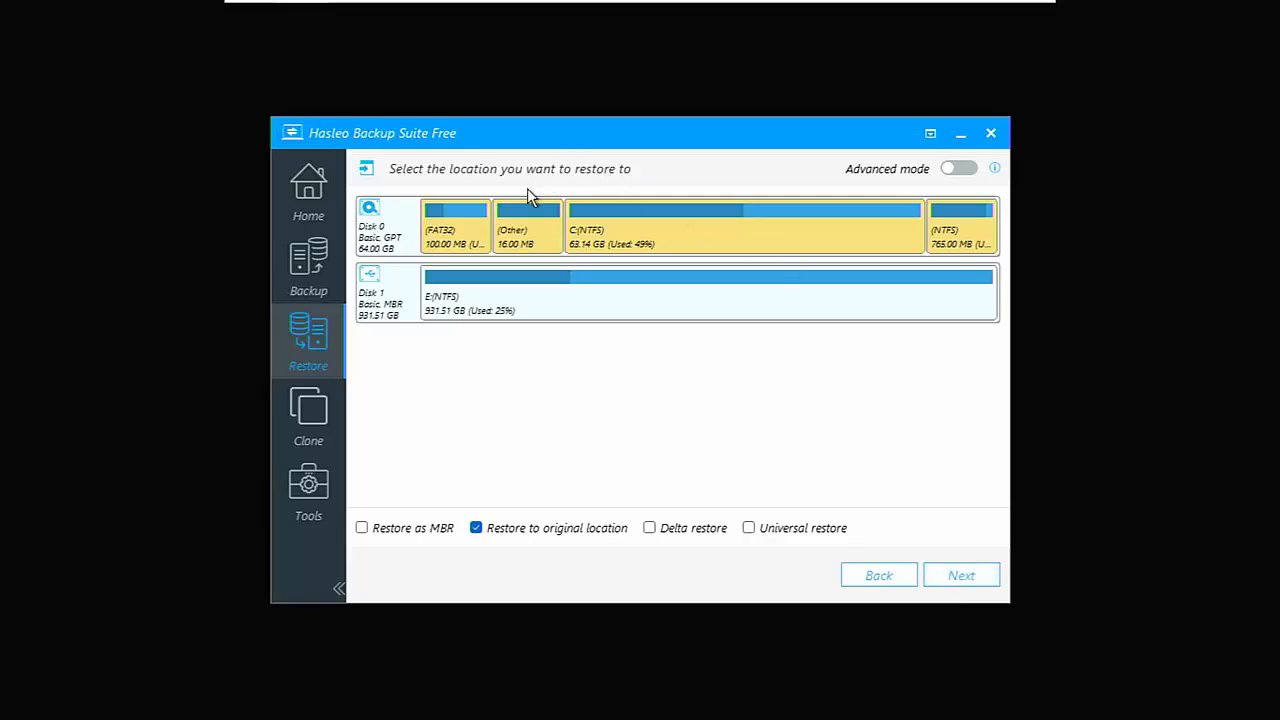
pyautogui.click(397, 230)
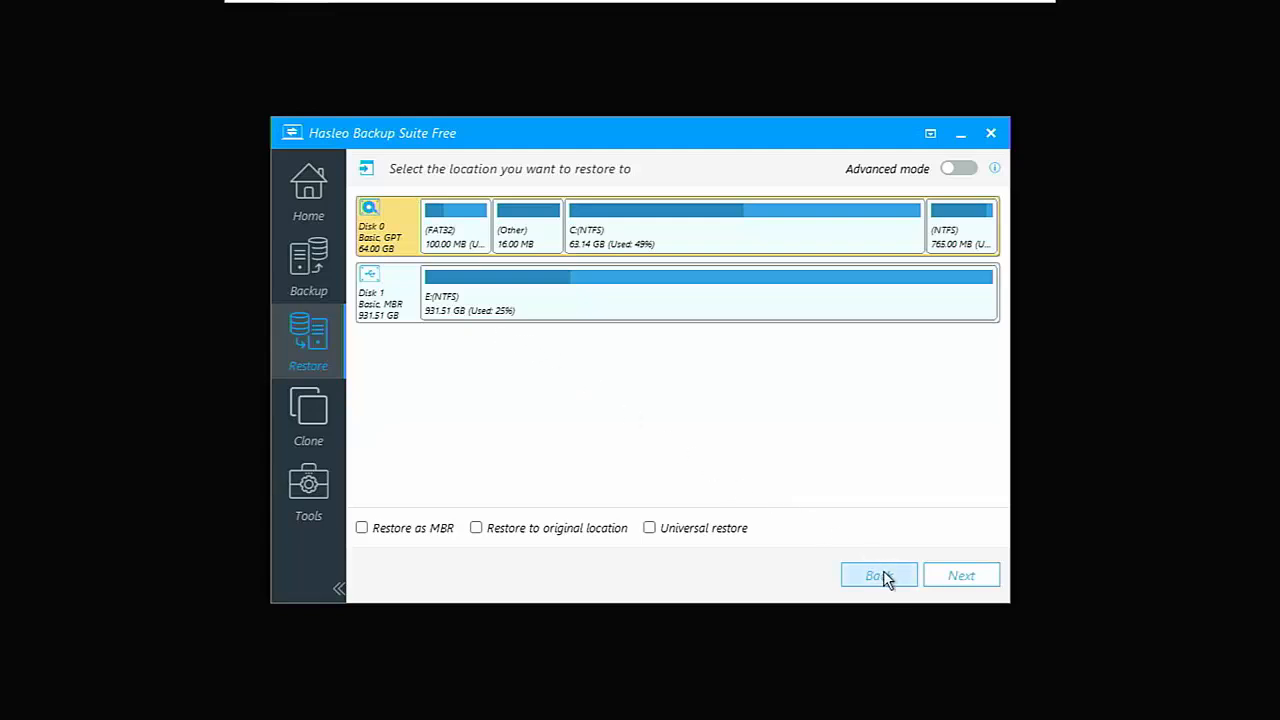
pyautogui.click(942, 581)
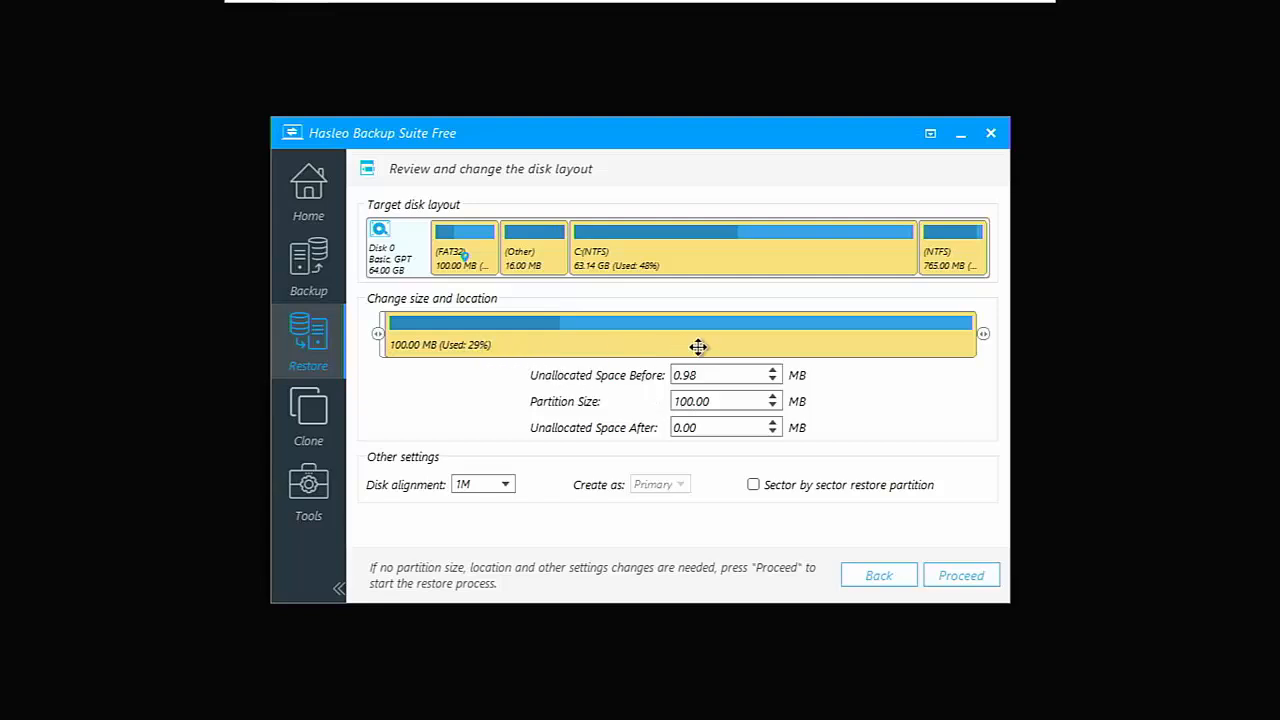
pyautogui.click(953, 580)
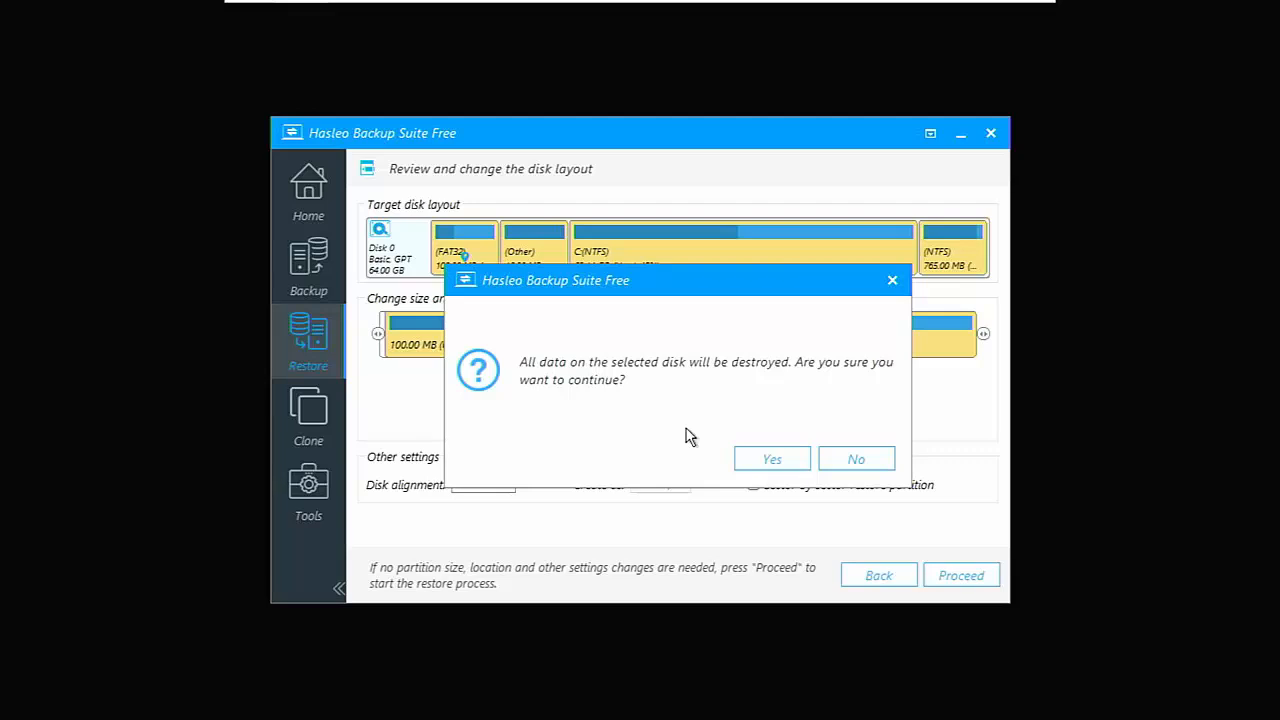
pyautogui.click(760, 462)
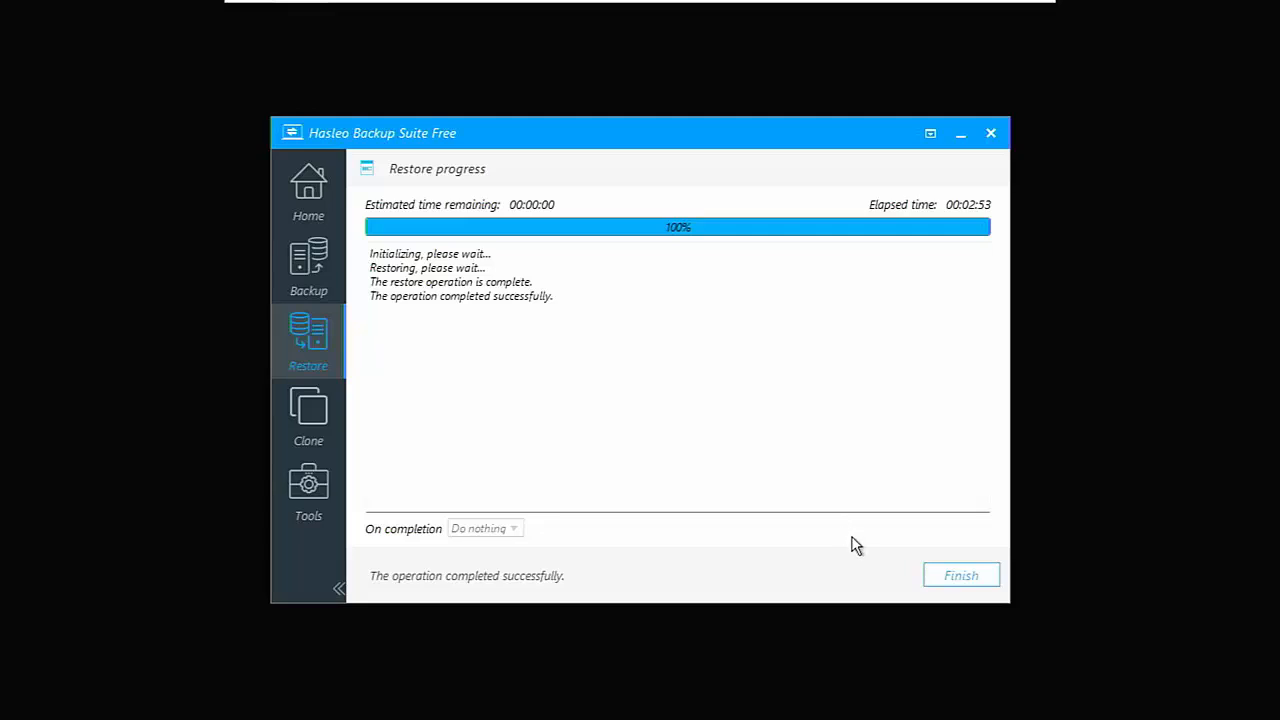
pyautogui.click(943, 580)
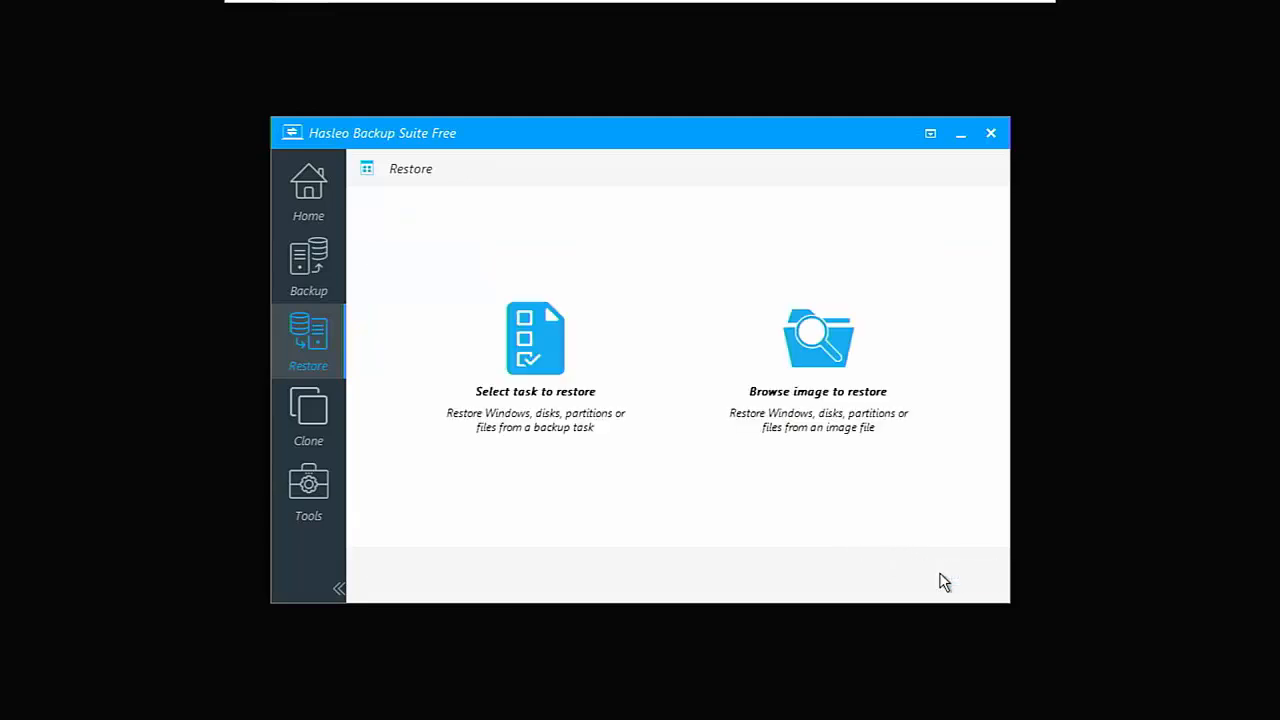
pyautogui.click(989, 134)
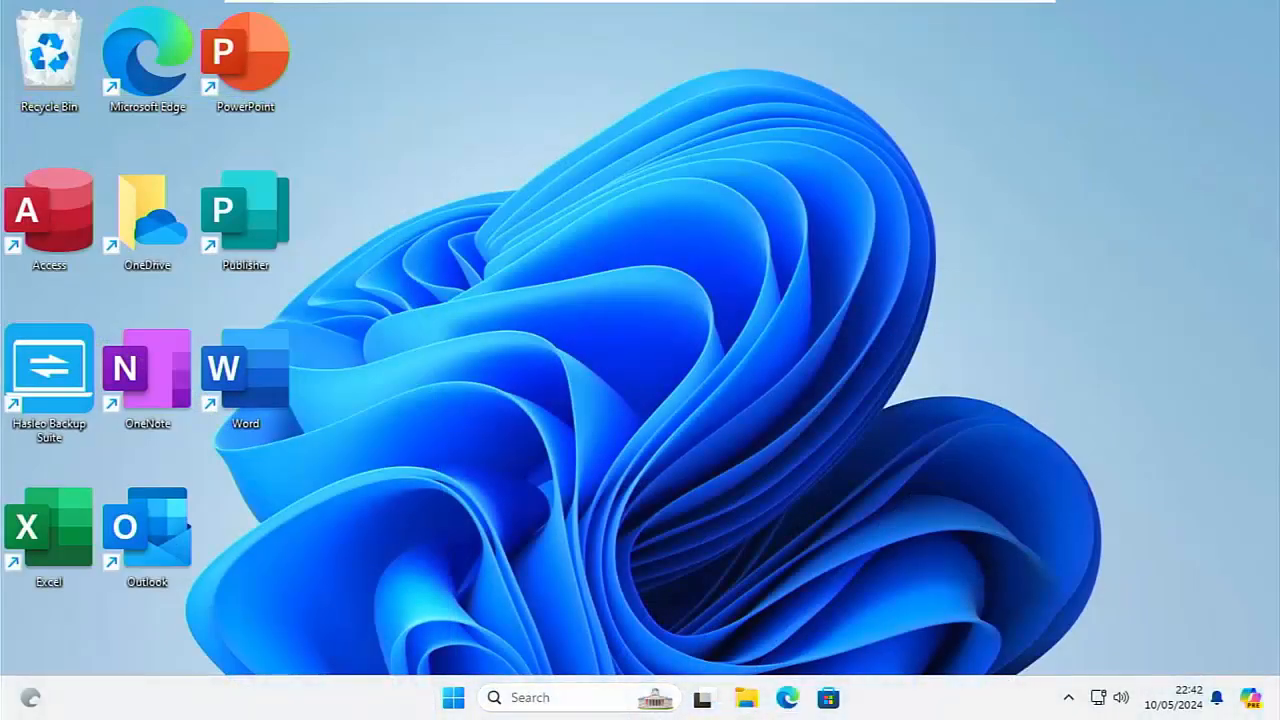
# Check that Excel works by launching it from the list of all apps, opening a blank workbook and closing it again.
pyautogui.click(455, 695)
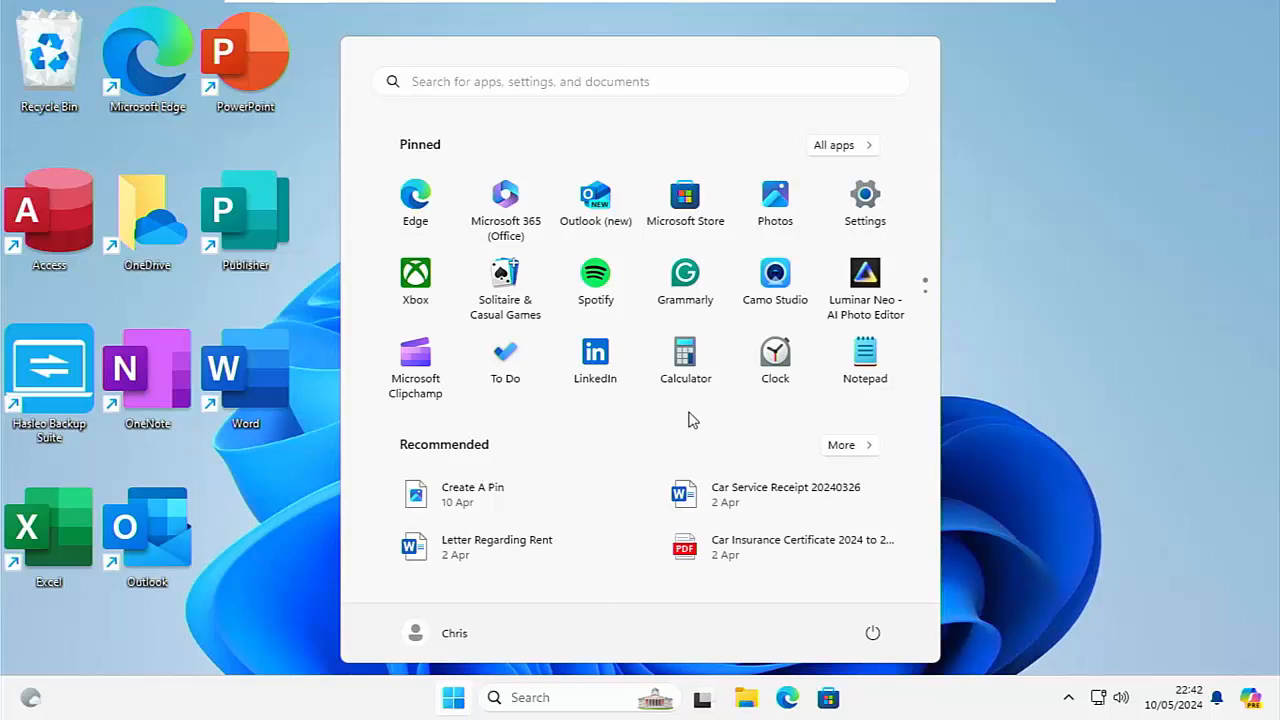
pyautogui.click(849, 158)
pyautogui.click(845, 146)
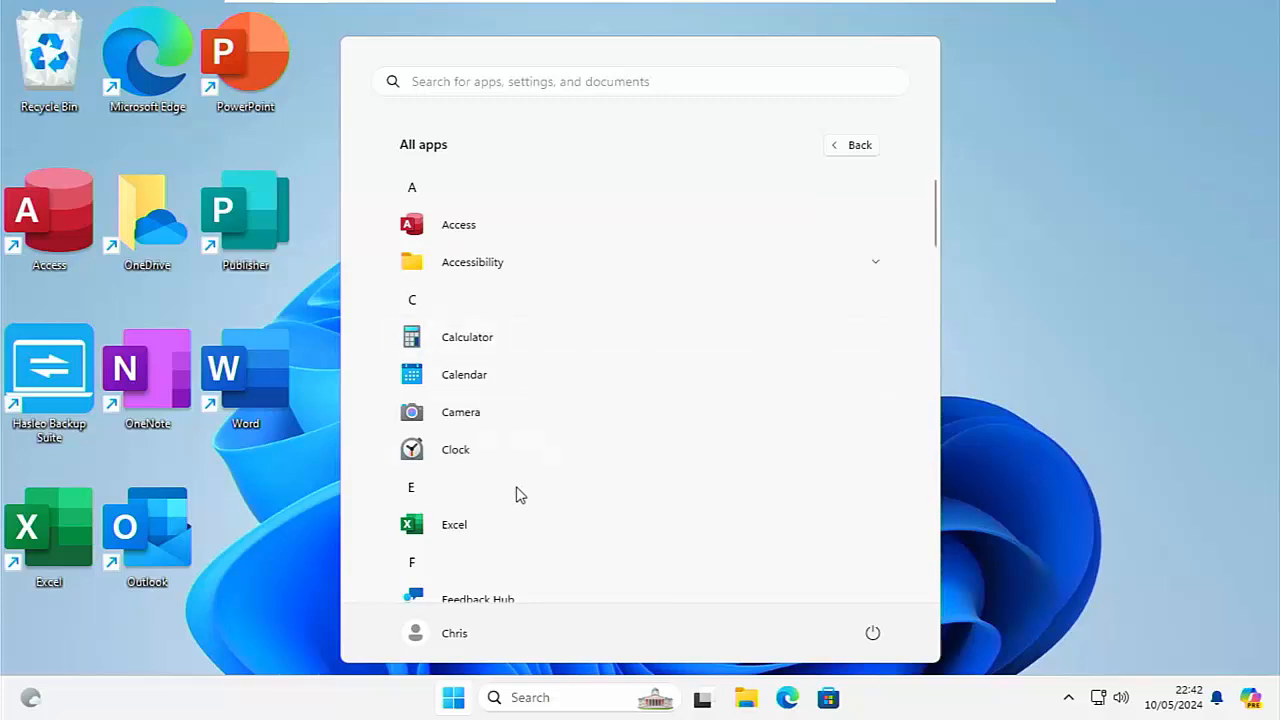
pyautogui.click(450, 528)
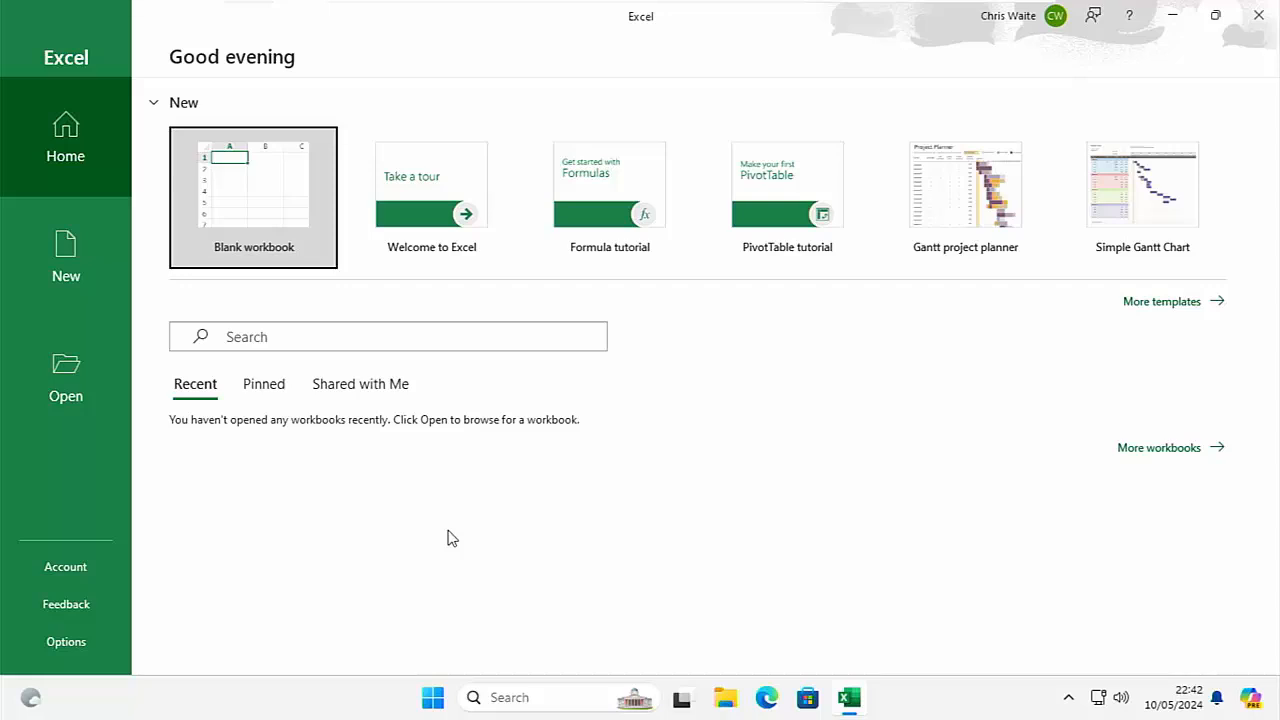
pyautogui.click(298, 222)
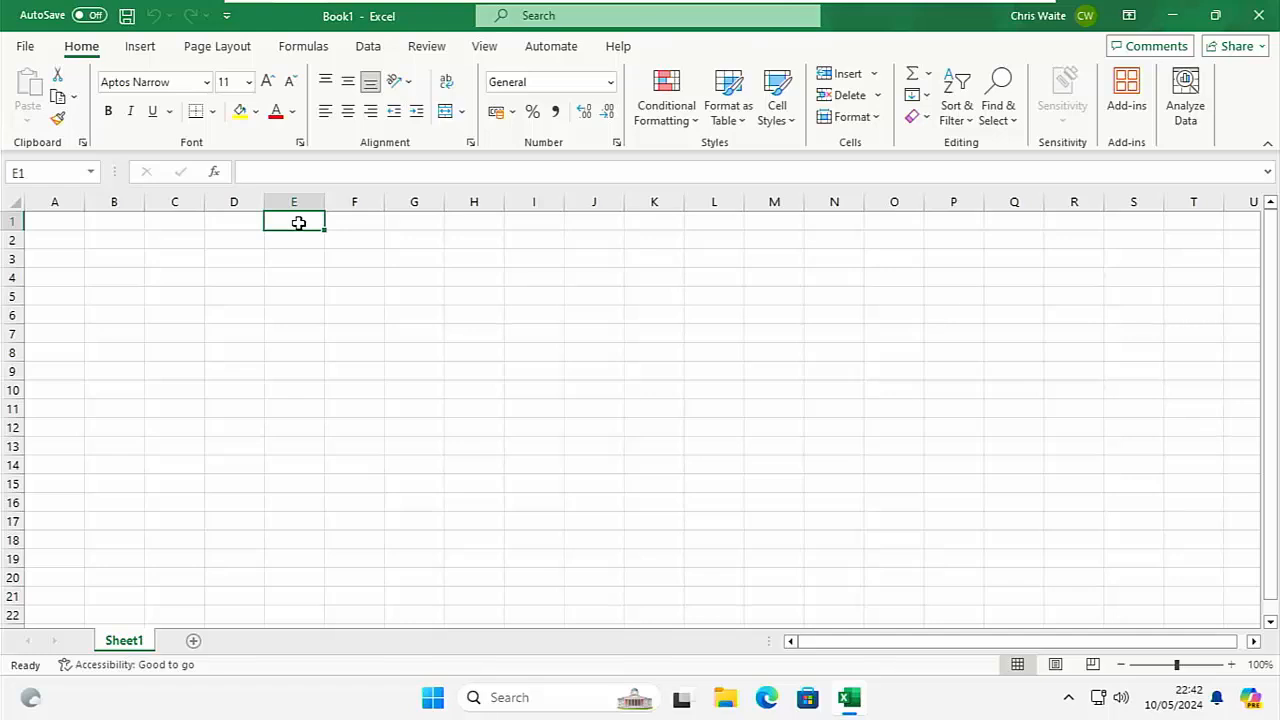
pyautogui.click(1254, 15)
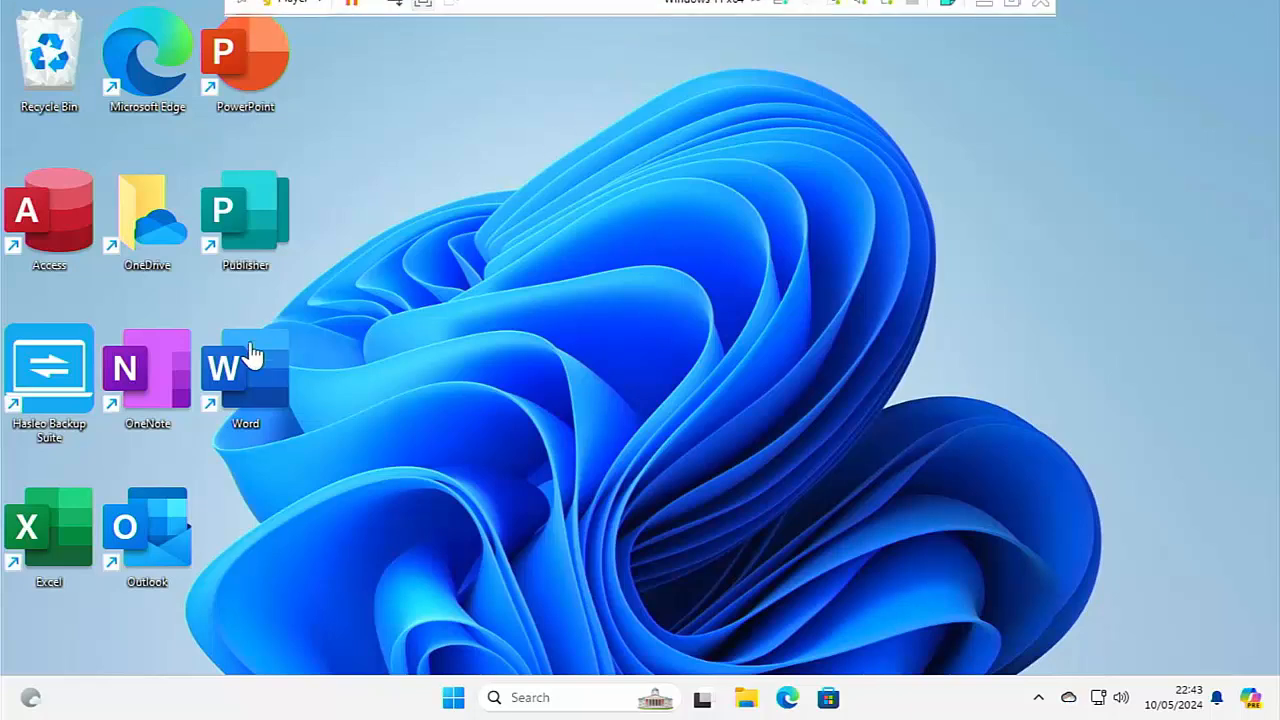
# Open Hasleo Backup Suite from the desktop, dismiss the update notice and decline setting a default storage folder for backup images.
pyautogui.doubleClick(79, 368)
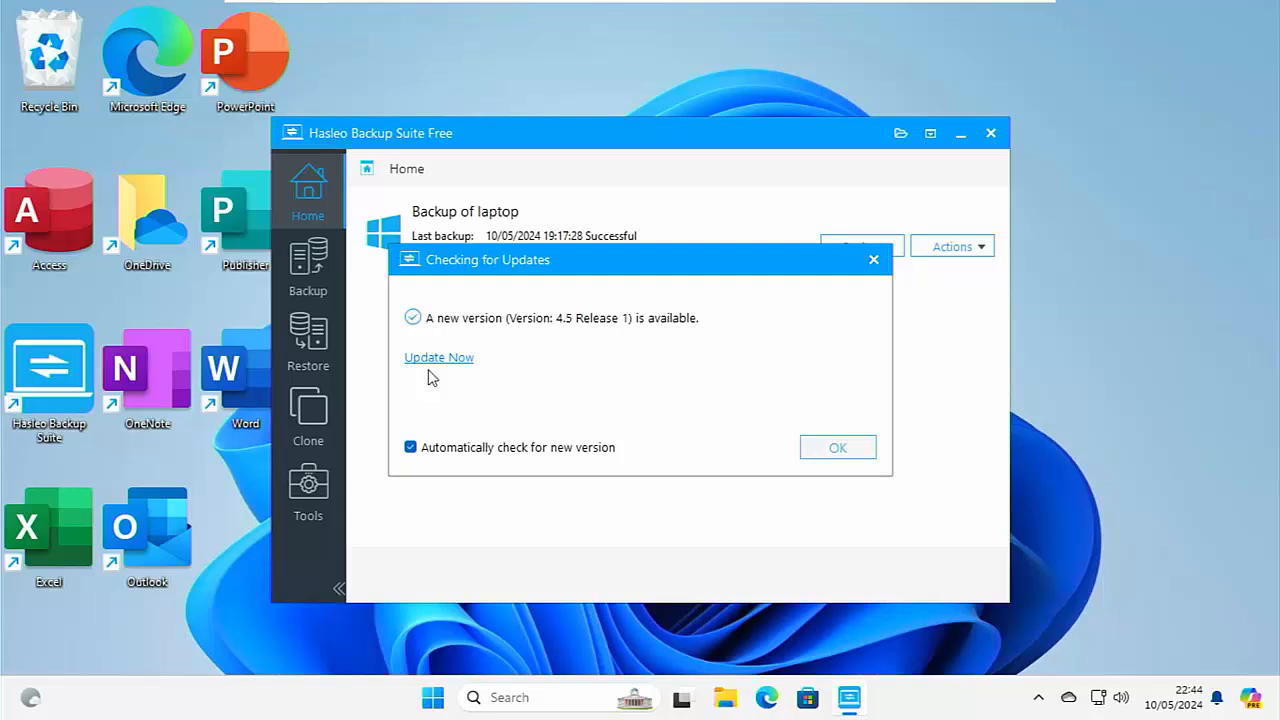
pyautogui.click(862, 464)
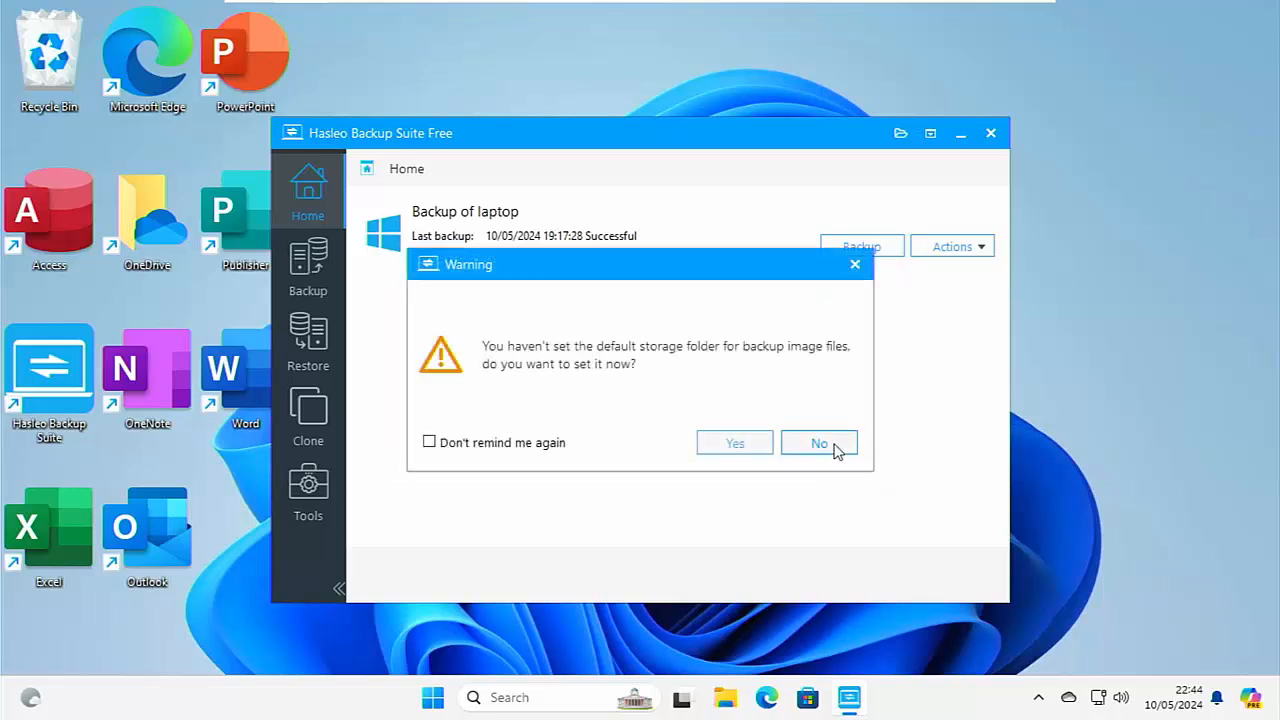
pyautogui.click(829, 442)
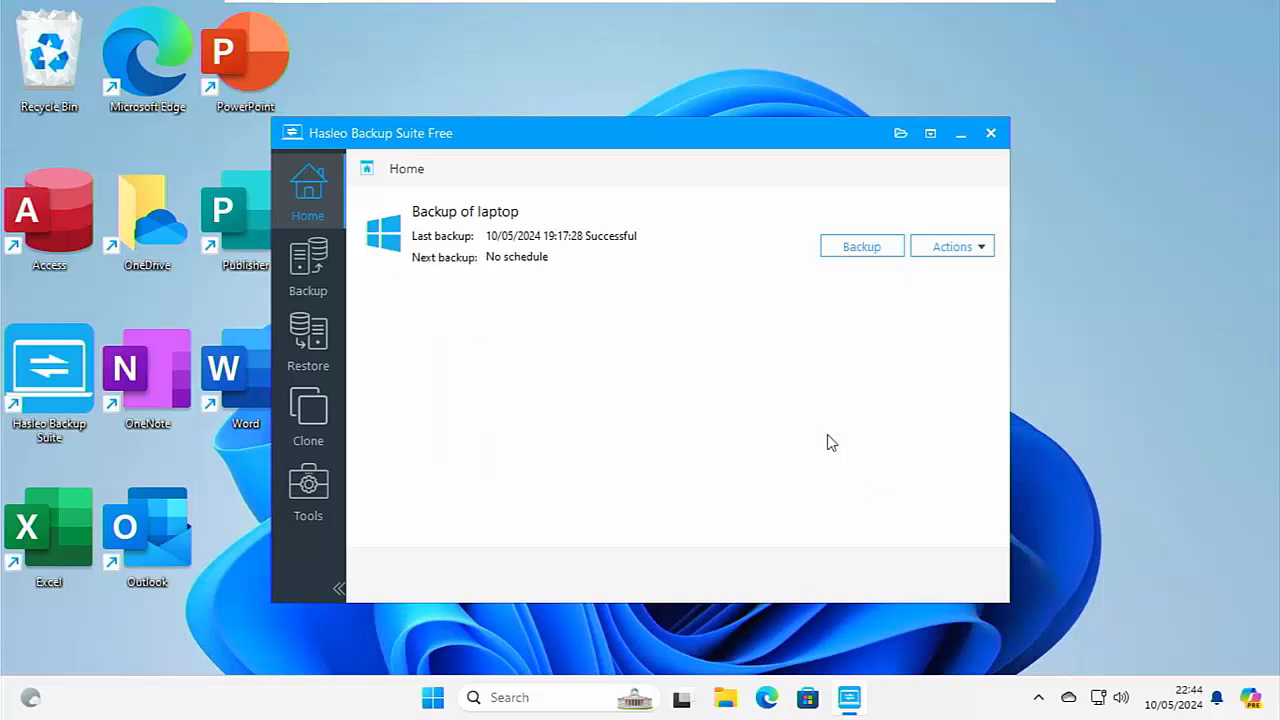